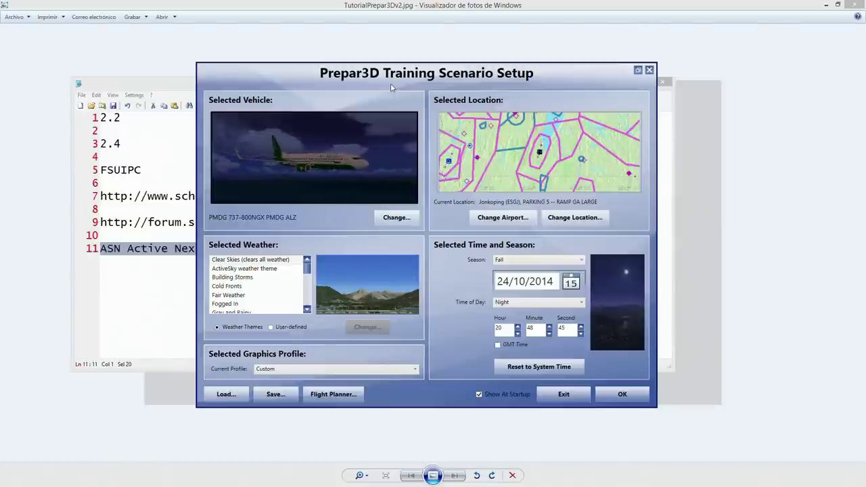
# - Open the vehicle selection and preview the Alabeo Extra 300s Halcones, Beech Baron 58, King Air 350 Paint2 and Carenado A36 Bonanza Stripes and Deep Green
pyautogui.click(395, 218)
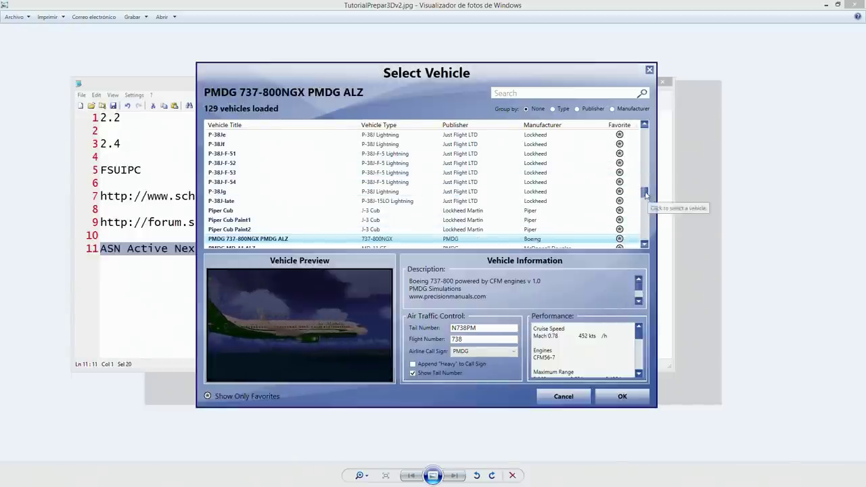
pyautogui.moveTo(646, 194); pyautogui.dragTo(642, 112)
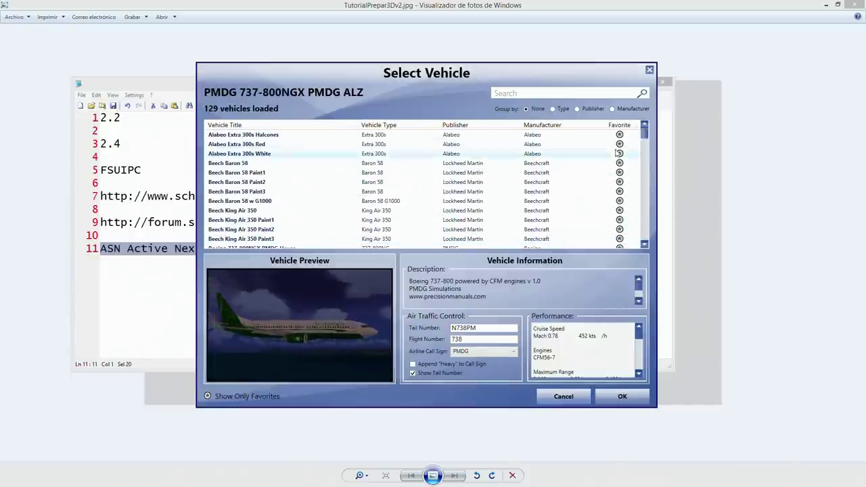
pyautogui.click(397, 135)
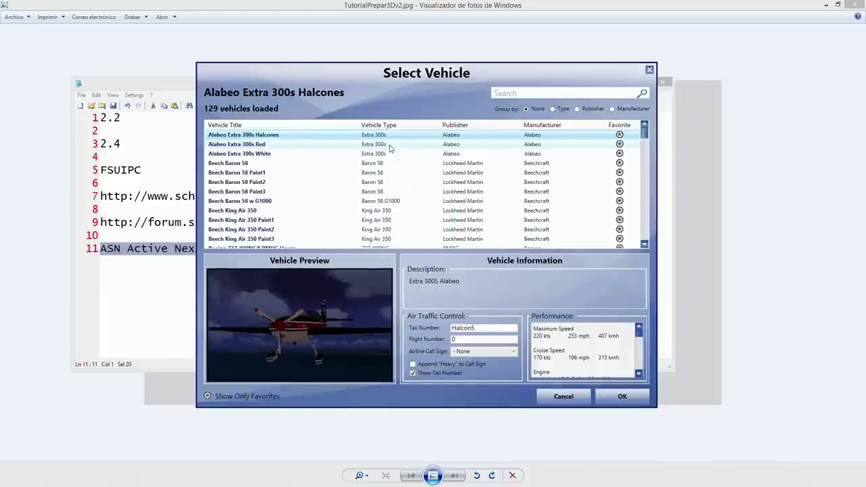
pyautogui.click(380, 164)
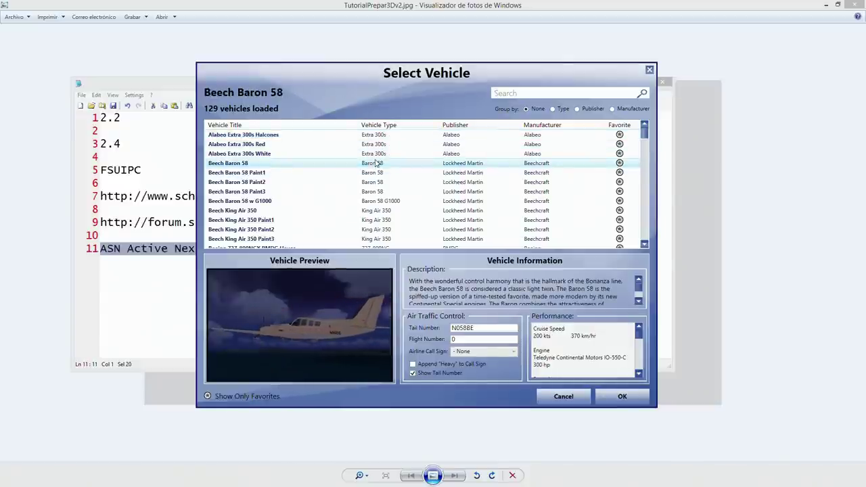
pyautogui.scroll(-2, 373, 169)
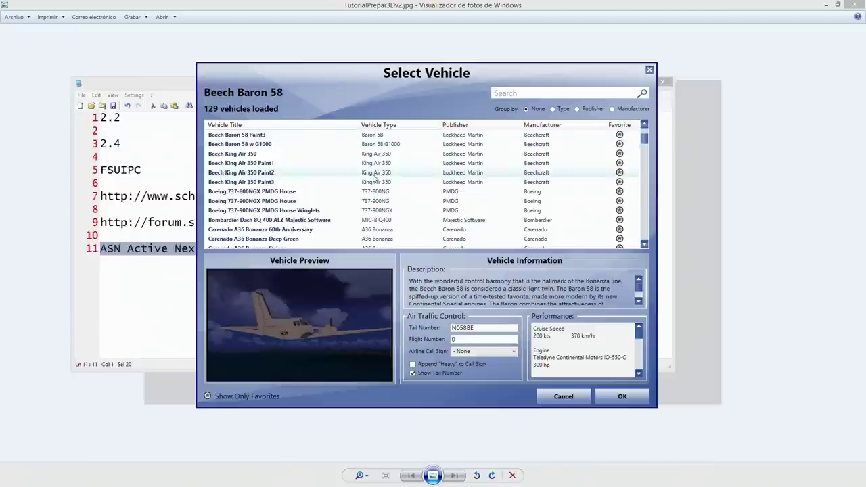
pyautogui.click(379, 174)
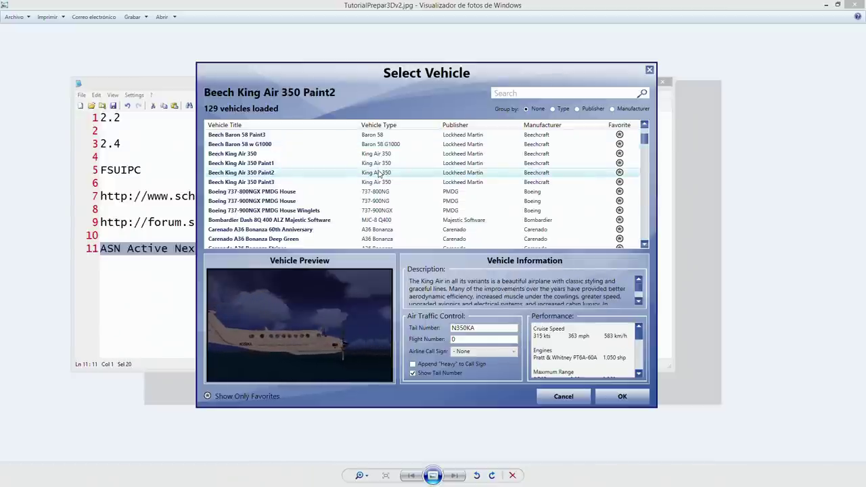
pyautogui.scroll(-2, 379, 173)
pyautogui.click(377, 192)
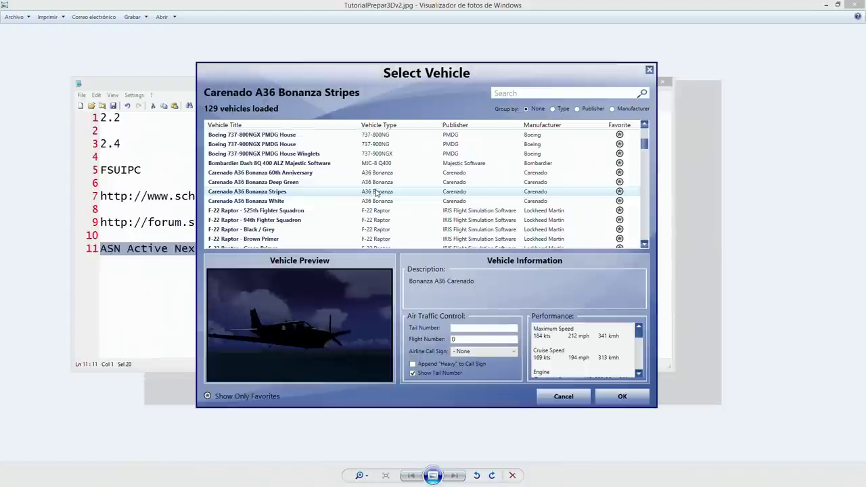
pyautogui.click(443, 182)
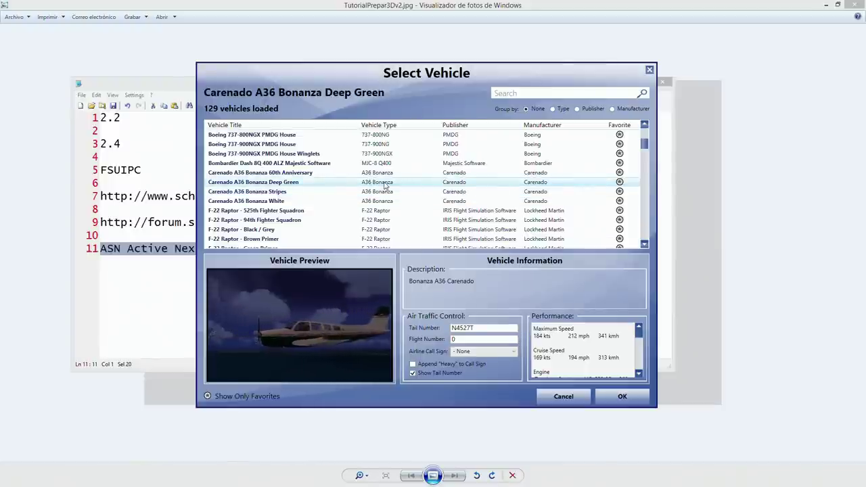
pyautogui.scroll(-1, 381, 187)
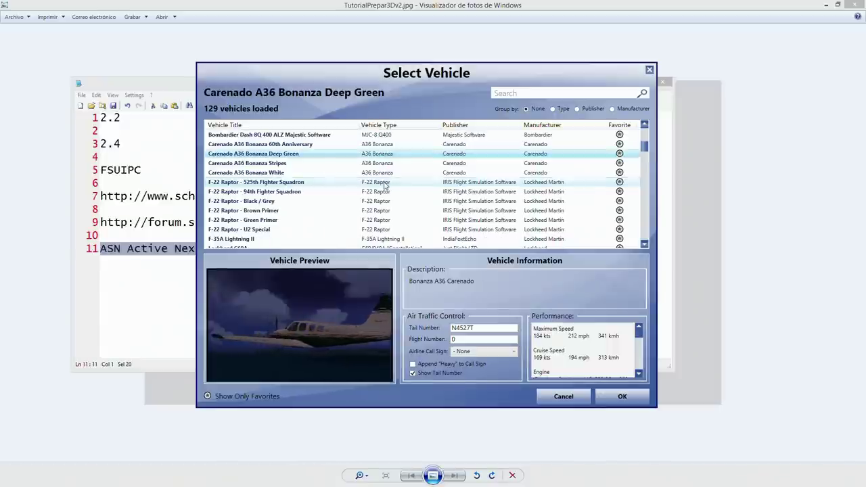
# - Preview the F-22 Raptor Black / Grey, Lockheed C69C, Lockheed L049_6 and Maule M7 260C paint4, leaving the selection without changing the vehicle
pyautogui.click(374, 201)
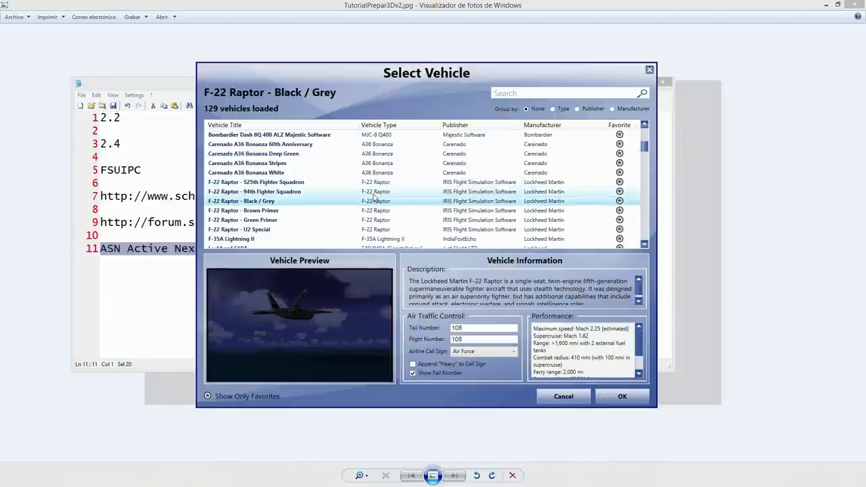
pyautogui.scroll(-4, 374, 197)
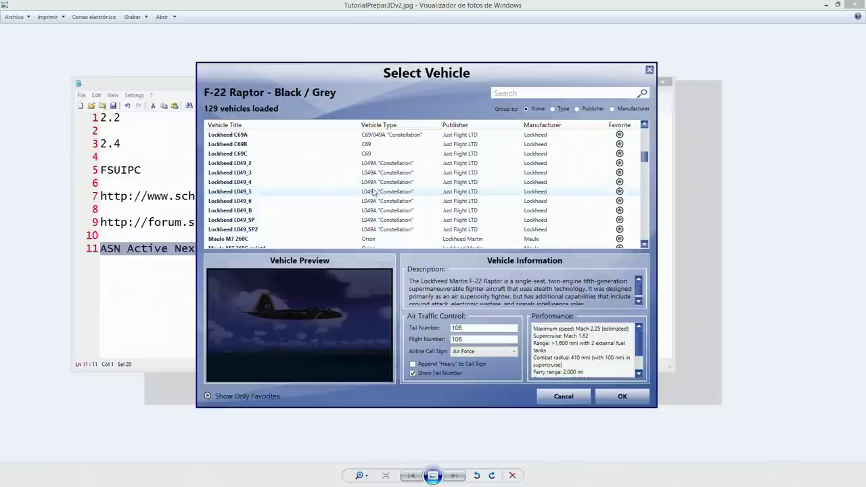
pyautogui.click(256, 154)
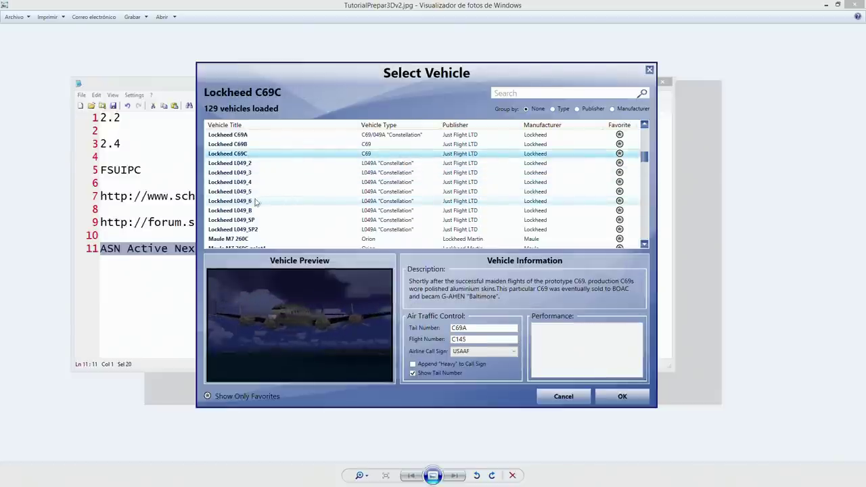
pyautogui.click(255, 202)
pyautogui.scroll(-4, 255, 202)
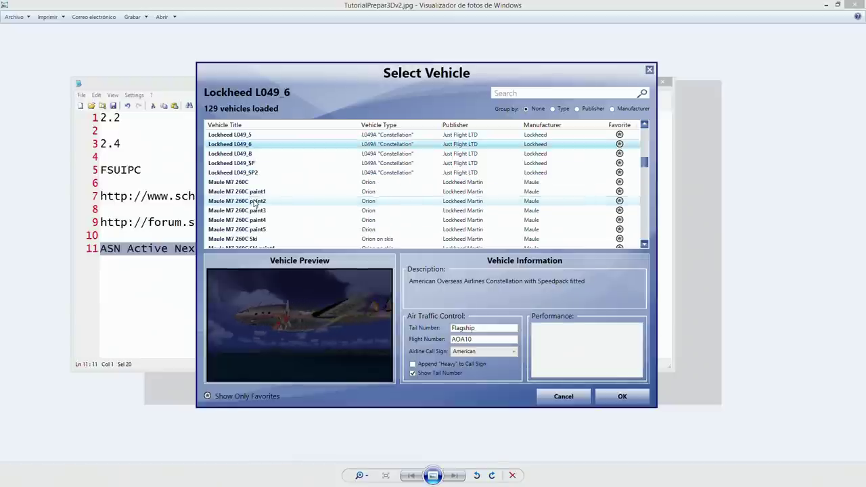
pyautogui.click(257, 163)
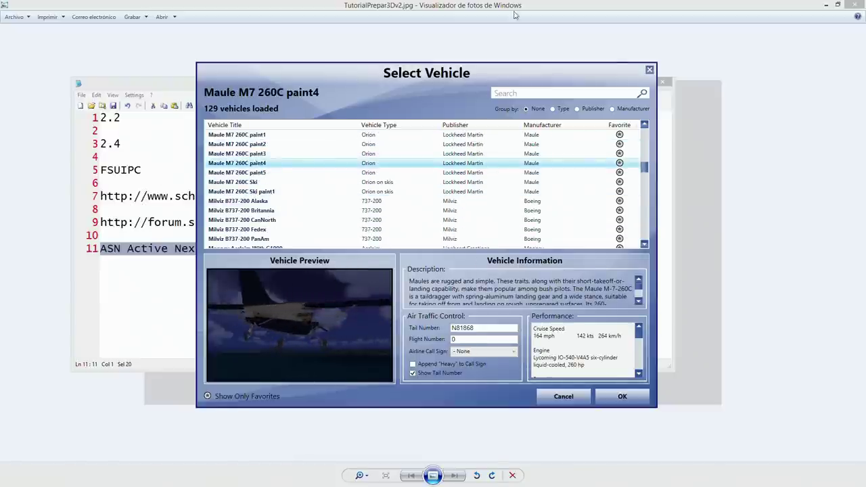
pyautogui.click(563, 396)
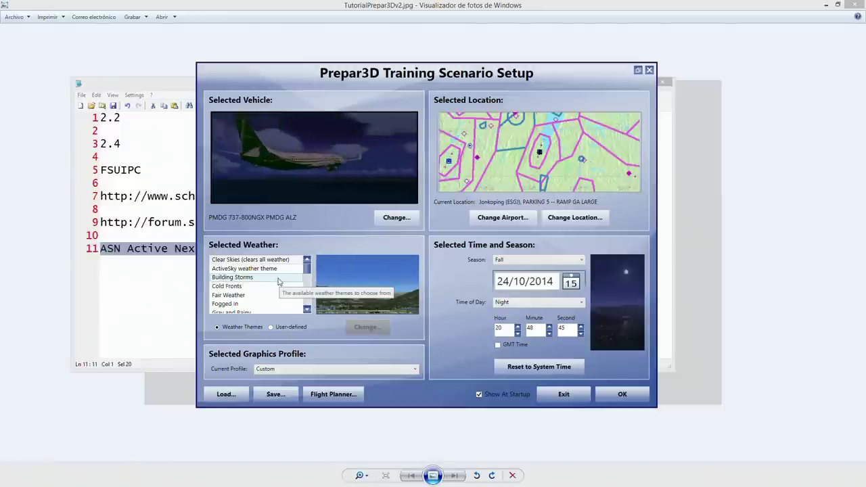
# - Switch to the Notepad2 notes, highlight the "ASN Active Next Next" line, and return to the Prepar3D scenario setup
pyautogui.click(135, 305)
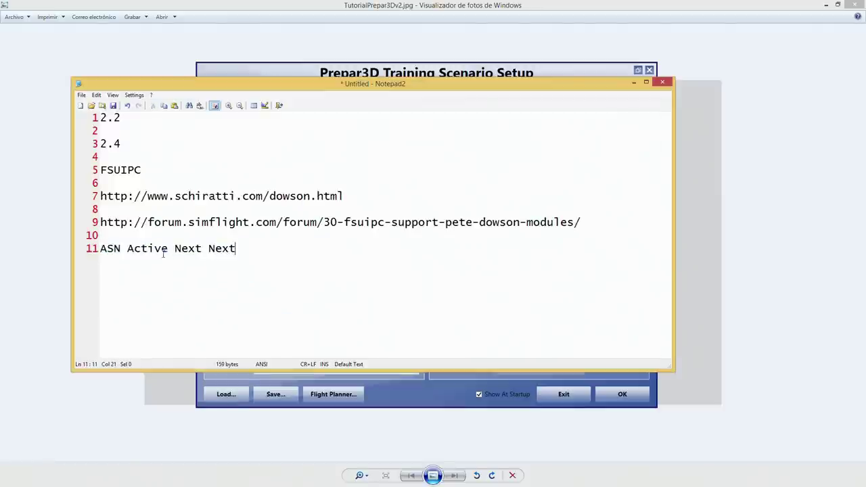
pyautogui.moveTo(237, 248); pyautogui.dragTo(99, 248)
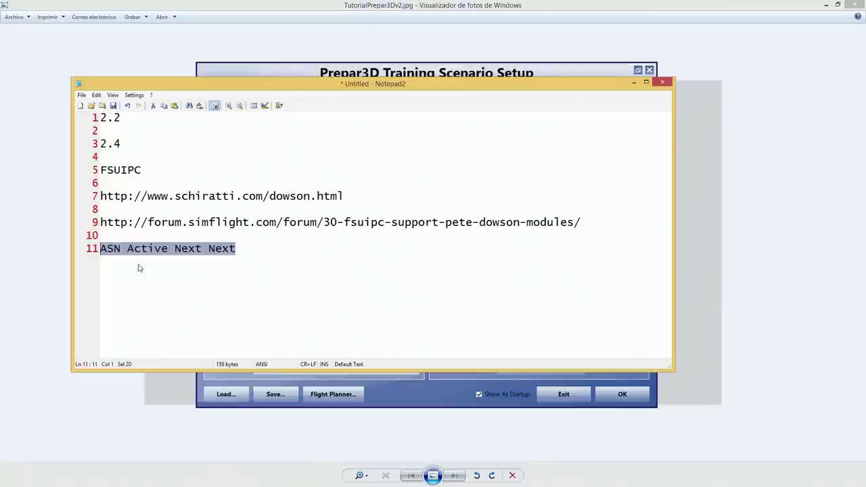
pyautogui.press('Up')
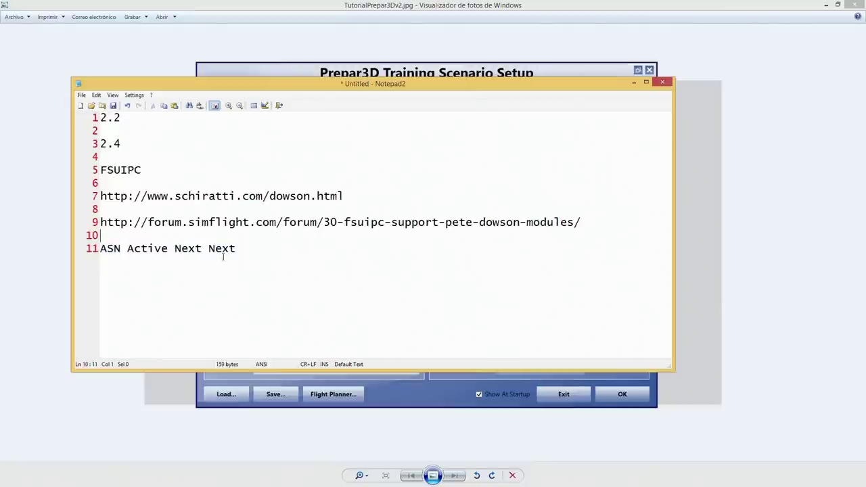
pyautogui.moveTo(237, 248); pyautogui.dragTo(91, 248)
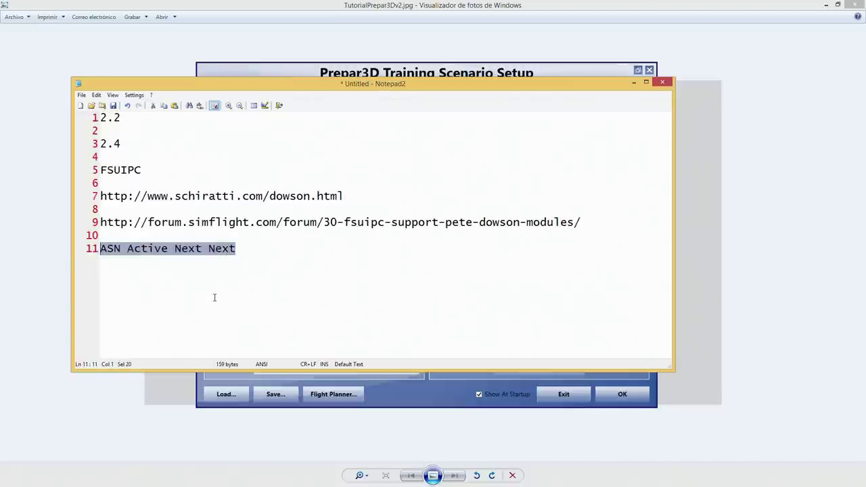
pyautogui.hotkey('alt', 'Tab')
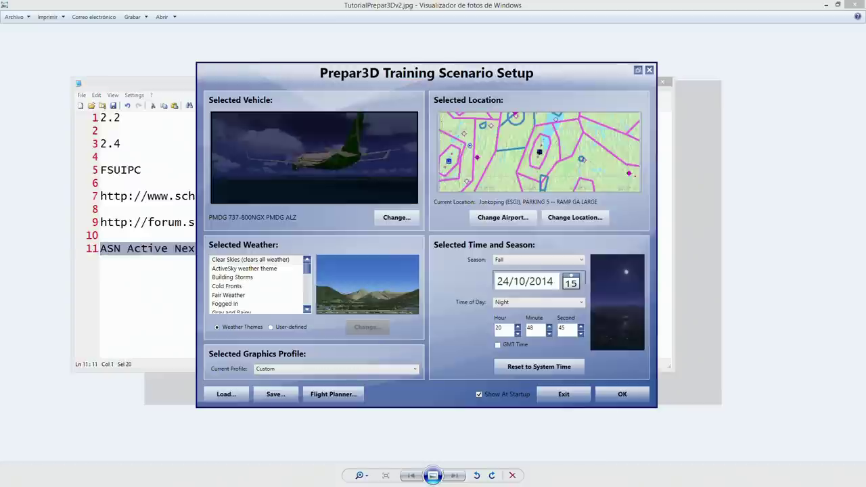
pyautogui.hotkey('alt', 'Tab')
pyautogui.click(228, 373)
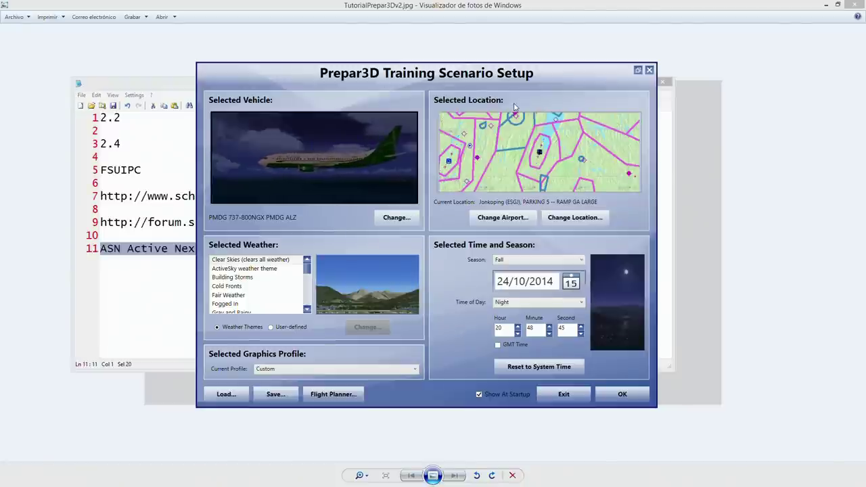
# - View the airport selection for the starting location and leave it without choosing another airport
pyautogui.click(499, 215)
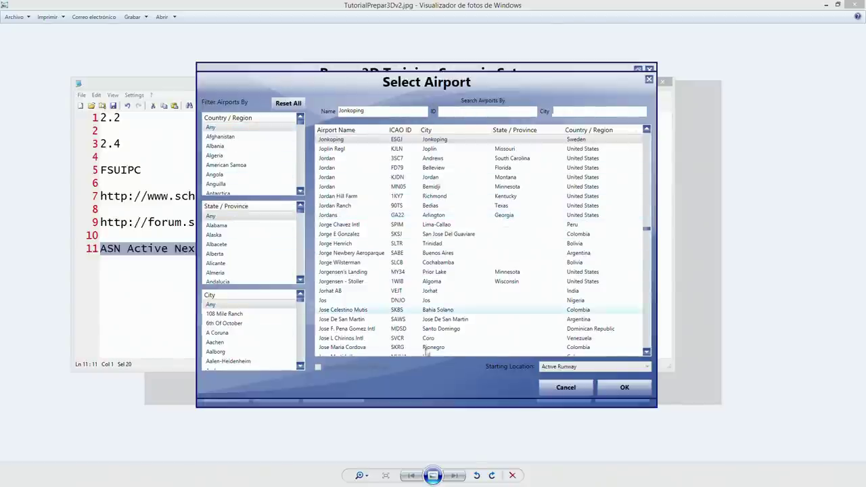
pyautogui.click(566, 388)
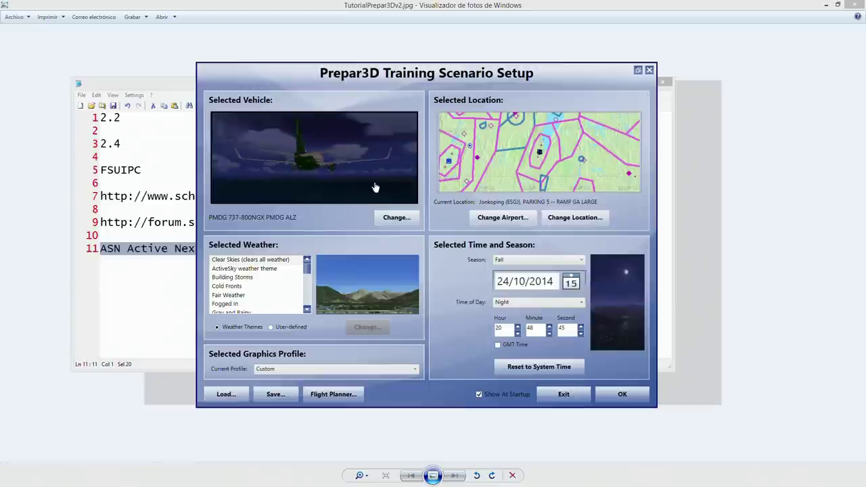
# - Reposition the aircraft on the location map at N58° 20.67', E14° 10.17' and inspect its coordinate, altitude and airspeed fields
pyautogui.click(574, 219)
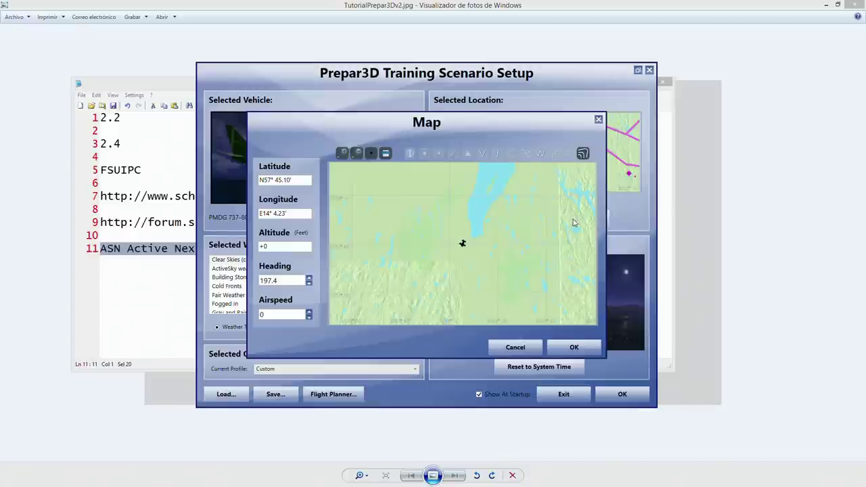
pyautogui.click(389, 205)
pyautogui.click(527, 187)
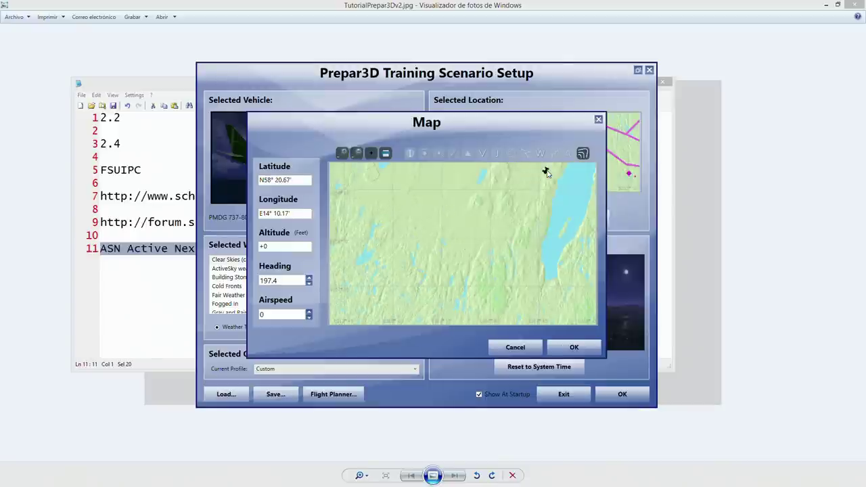
pyautogui.moveTo(310, 180); pyautogui.dragTo(230, 178)
pyautogui.moveTo(310, 213); pyautogui.dragTo(210, 211)
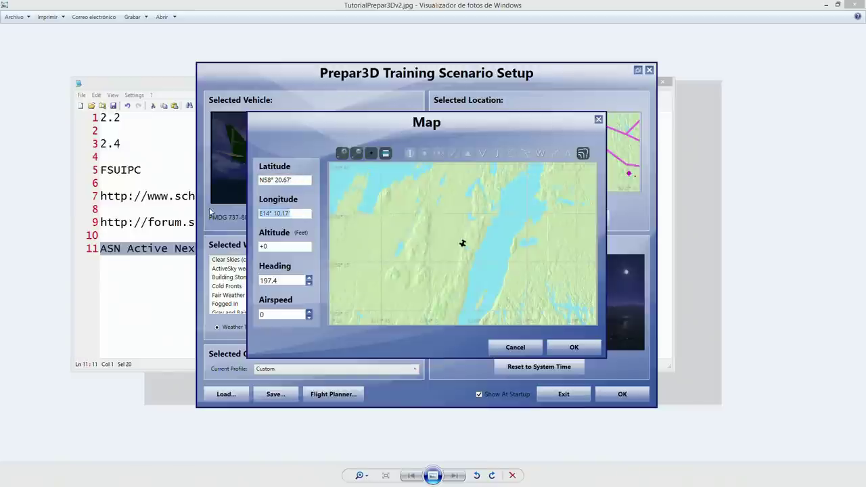
pyautogui.moveTo(277, 245); pyautogui.dragTo(239, 250)
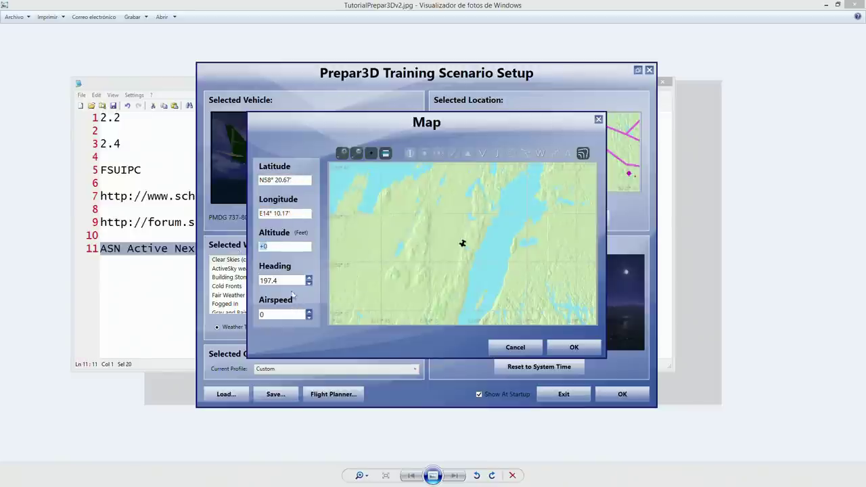
pyautogui.moveTo(279, 316); pyautogui.dragTo(248, 314)
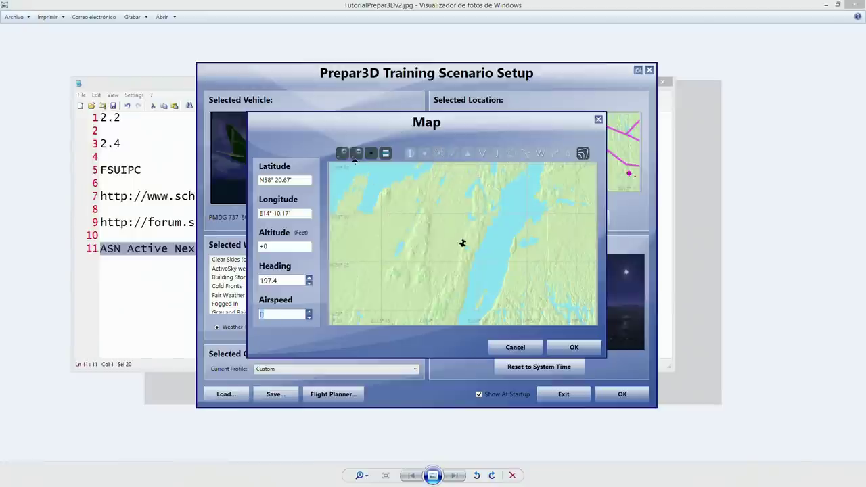
# - Reopen the vehicle selection and search the vehicle list for "757"
pyautogui.click(398, 218)
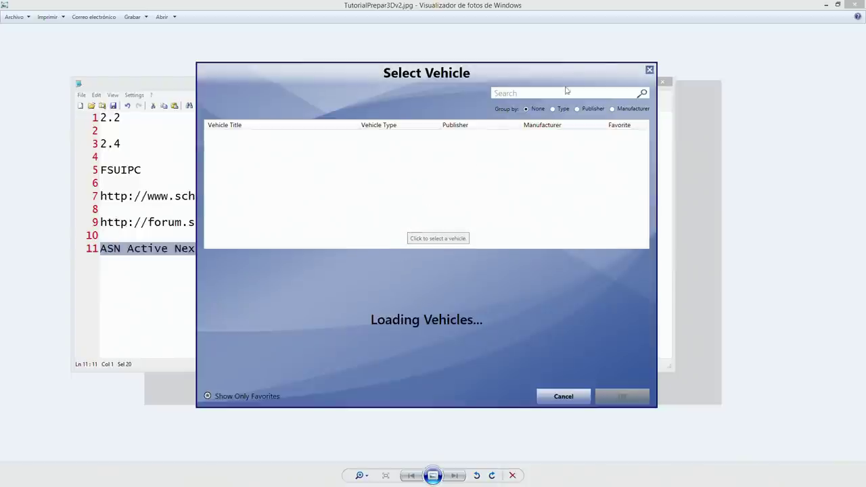
pyautogui.click(526, 93)
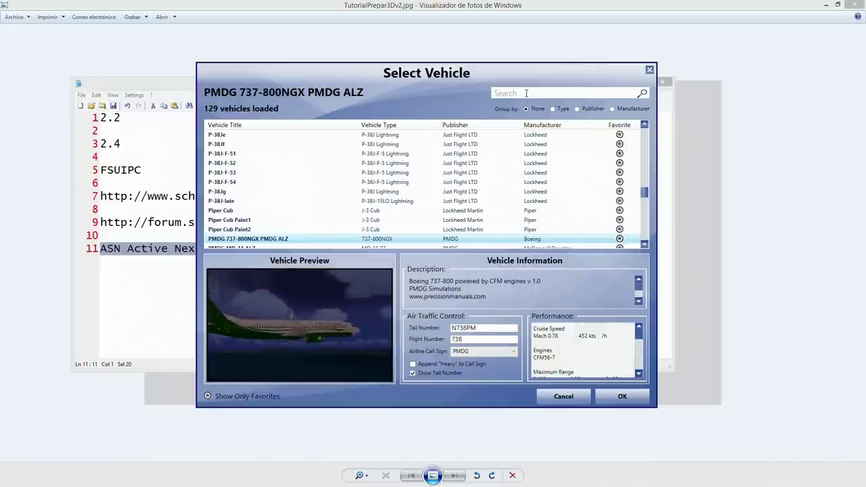
pyautogui.click(526, 94)
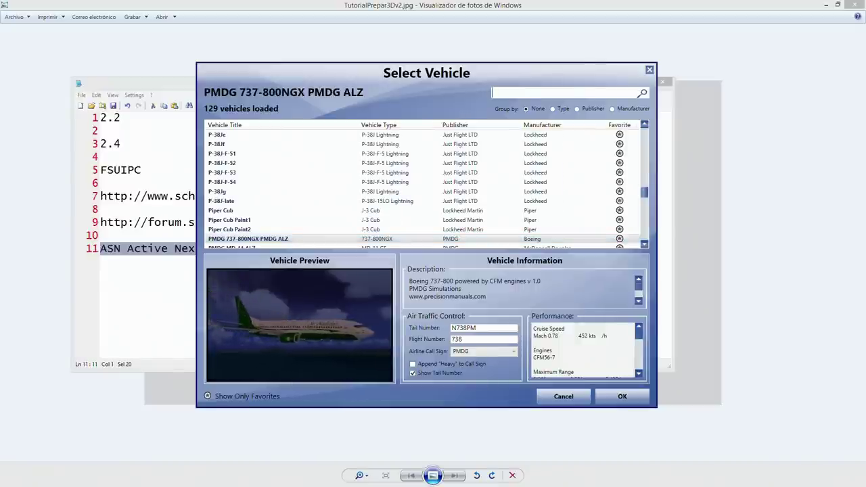
pyautogui.write('757')
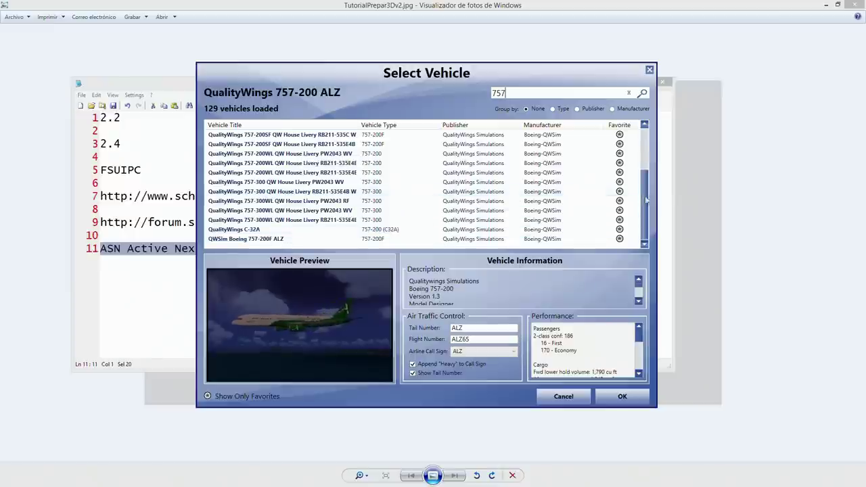
# - Toggle the favorites-only filter on and off again, and preview the QualityWings 757-200 QW House Livery PW2043 WV
pyautogui.click(207, 397)
pyautogui.click(208, 397)
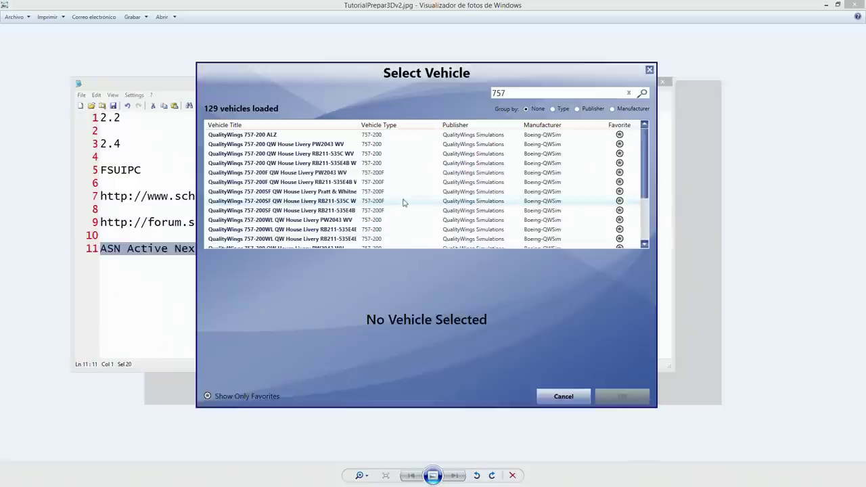
pyautogui.click(282, 145)
# - Clear the vehicle search, browse the full list, filter it to favorites only, and leave the vehicle selection without changing the aircraft
pyautogui.click(628, 93)
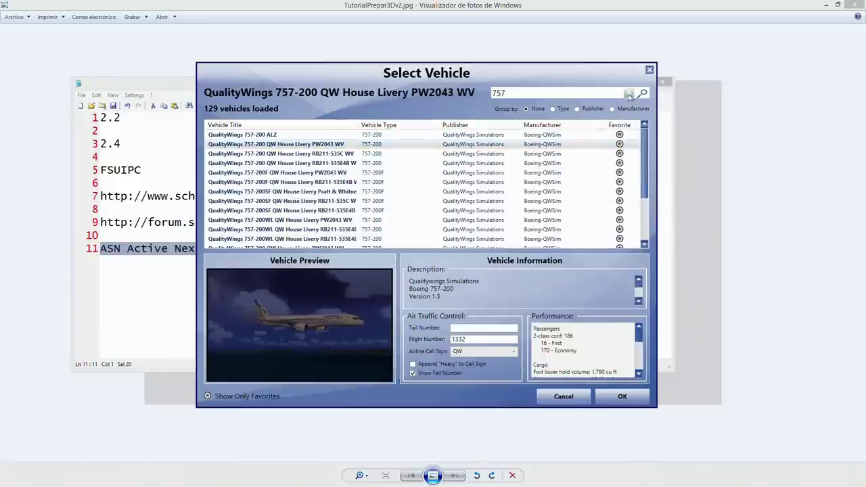
pyautogui.click(590, 164)
pyautogui.scroll(-5, 618, 209)
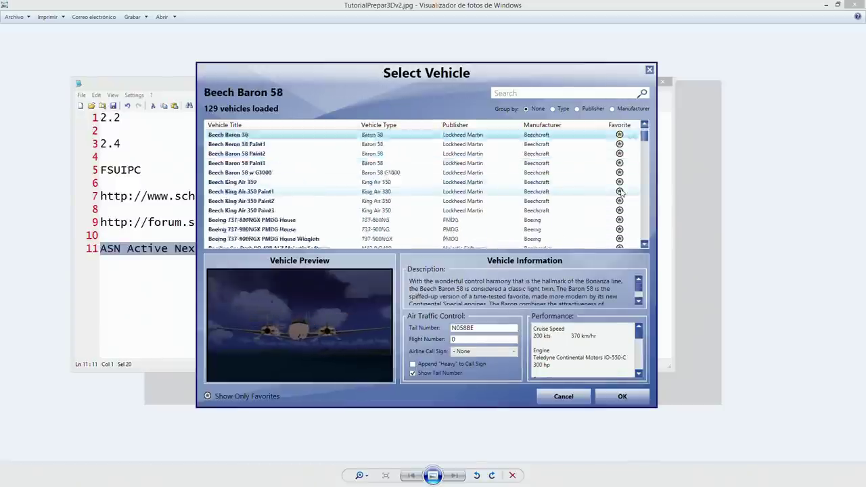
pyautogui.scroll(-8, 619, 209)
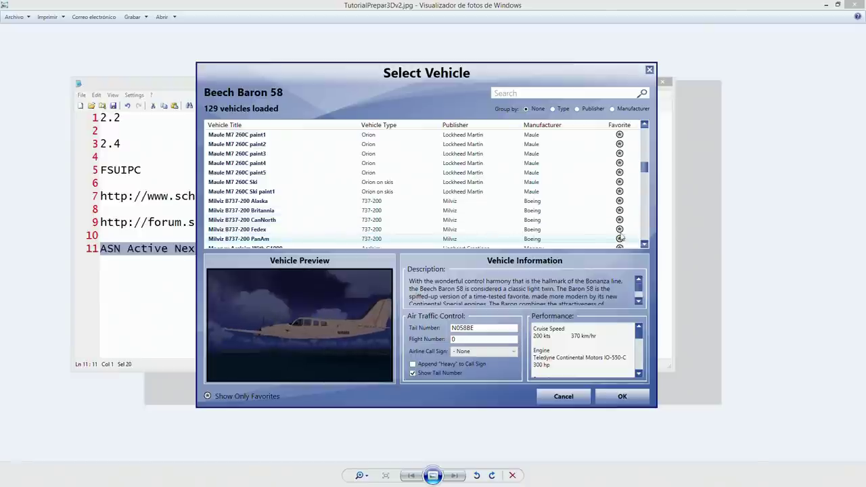
pyautogui.scroll(-4, 619, 223)
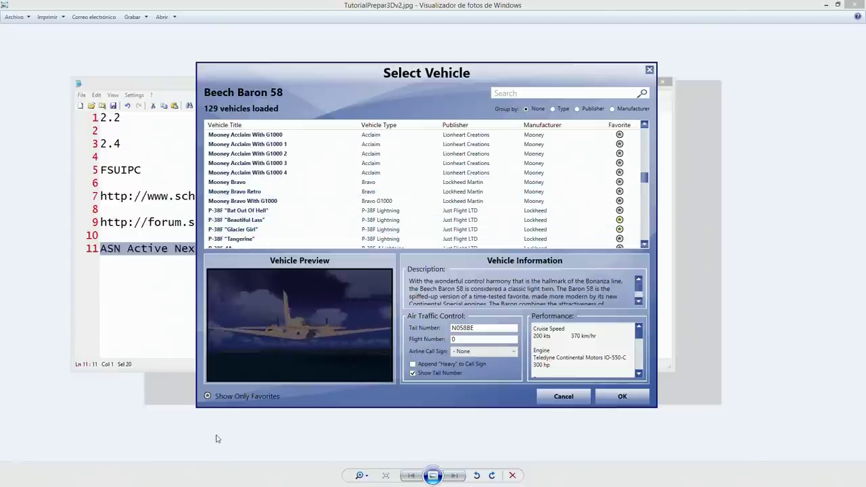
pyautogui.click(207, 396)
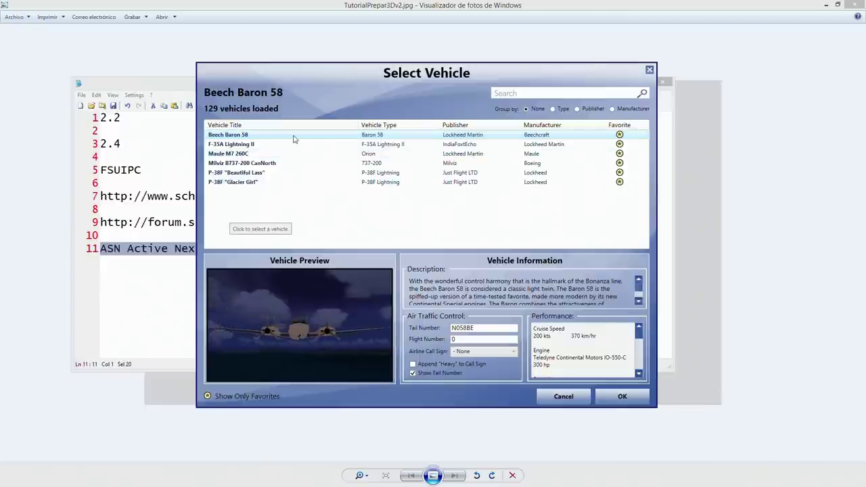
pyautogui.click(563, 397)
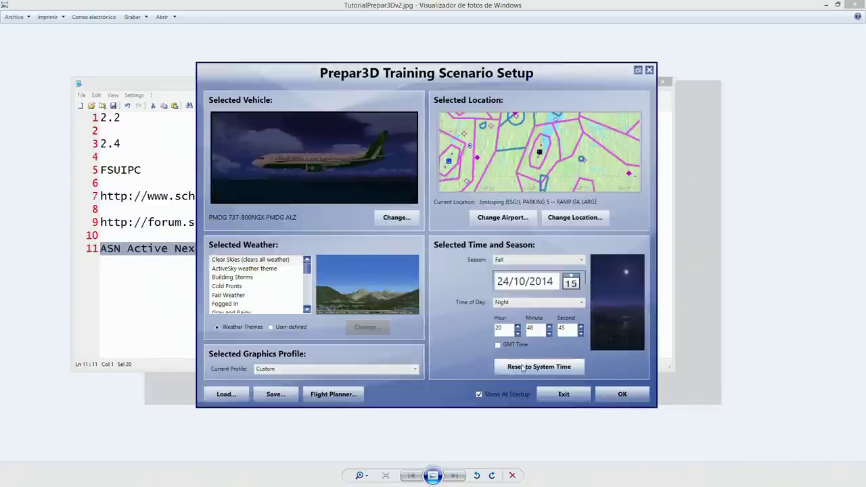
# - Set the scenario's time of day to Day and start loading the flight
pyautogui.click(534, 302)
pyautogui.click(517, 319)
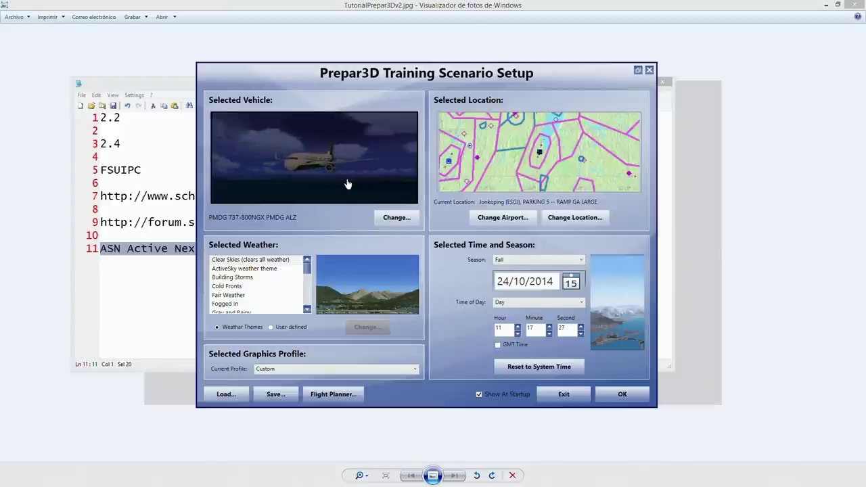
pyautogui.click(622, 394)
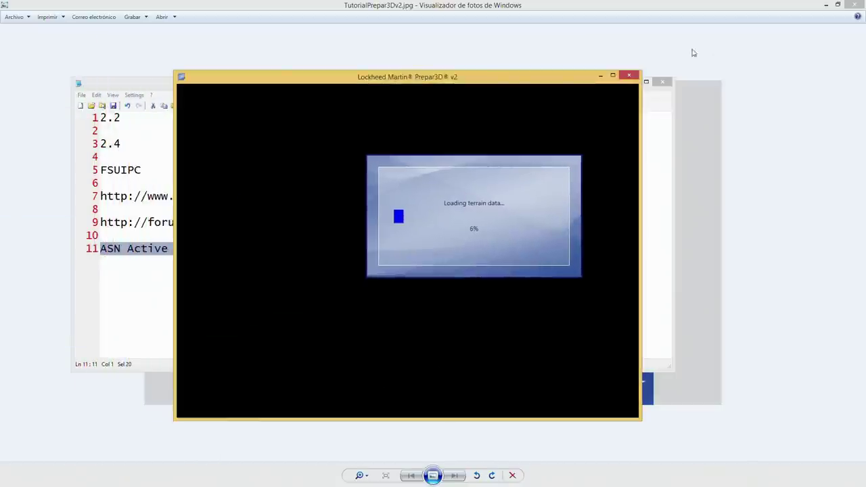
# - Toggle the simulator window between maximized and restored size while the scenario loads
pyautogui.click(612, 75)
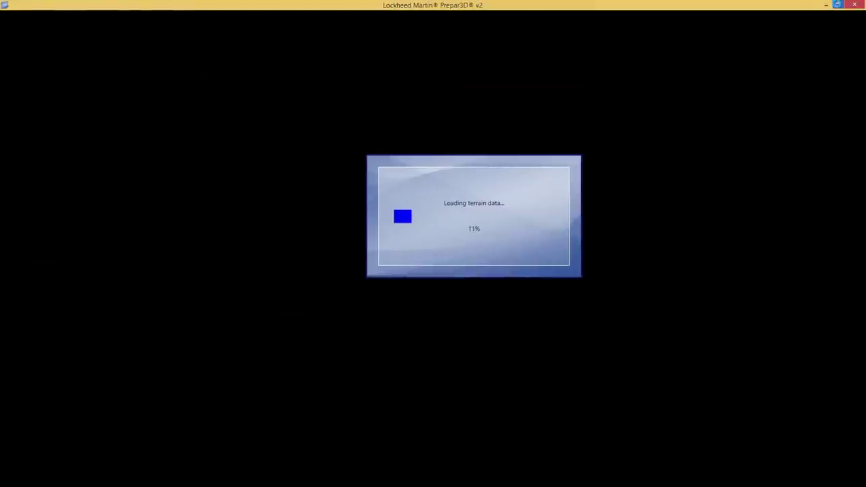
pyautogui.click(837, 4)
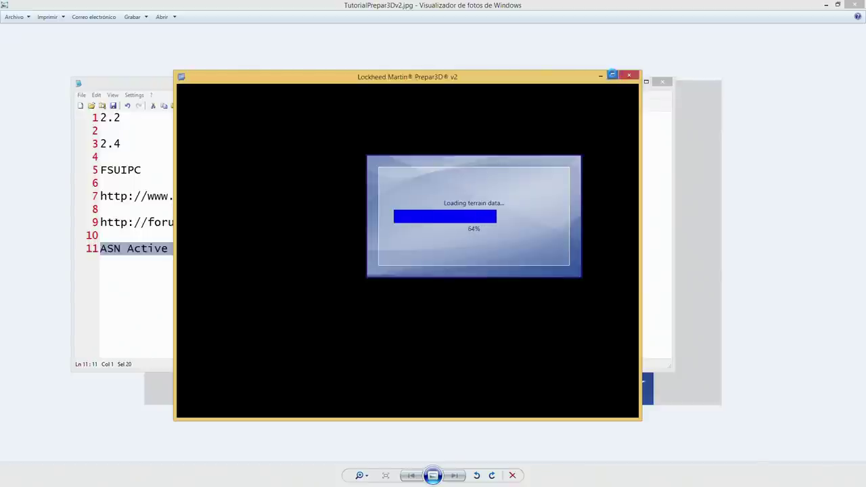
pyautogui.click(613, 75)
pyautogui.click(838, 4)
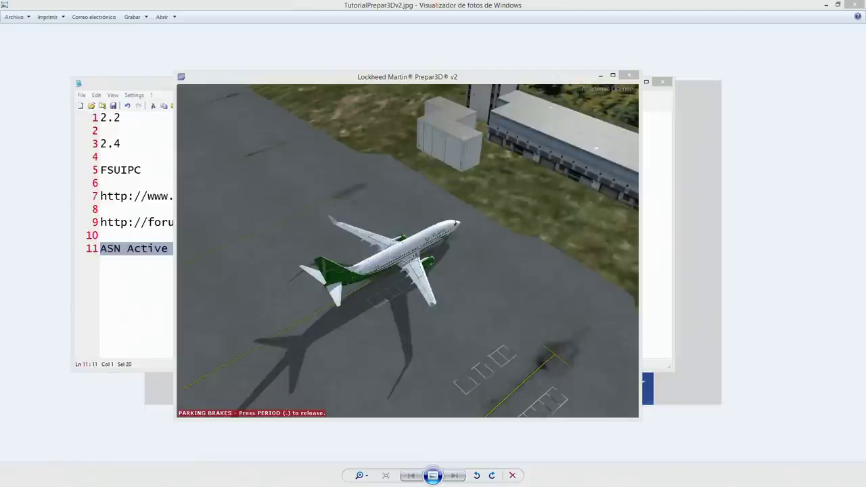
# - Switch to the prepar3d.com browser window and open the Products page in a new tab
pyautogui.hotkey('alt', 'Tab')
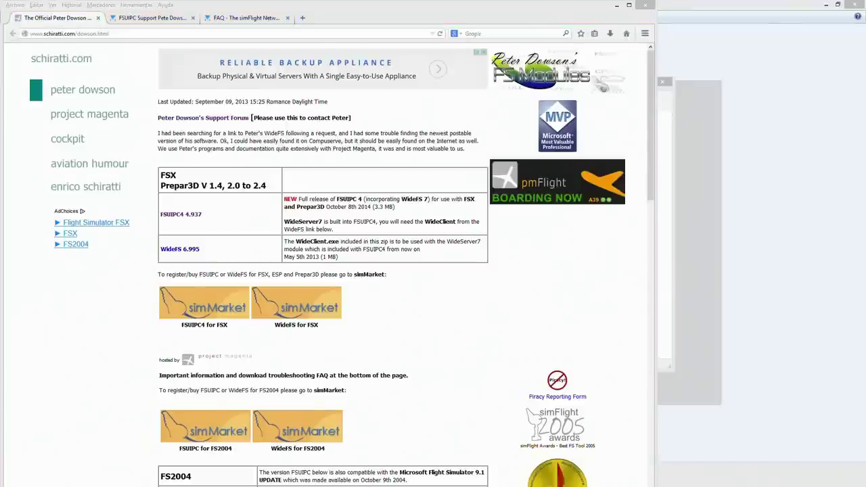
pyautogui.hotkey('alt', 'Tab')
pyautogui.scroll(5, 59, 197)
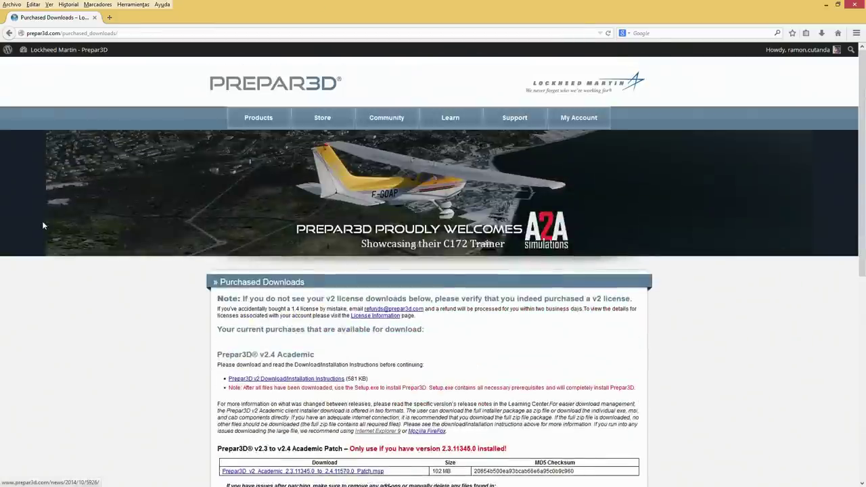
pyautogui.moveTo(386, 118)
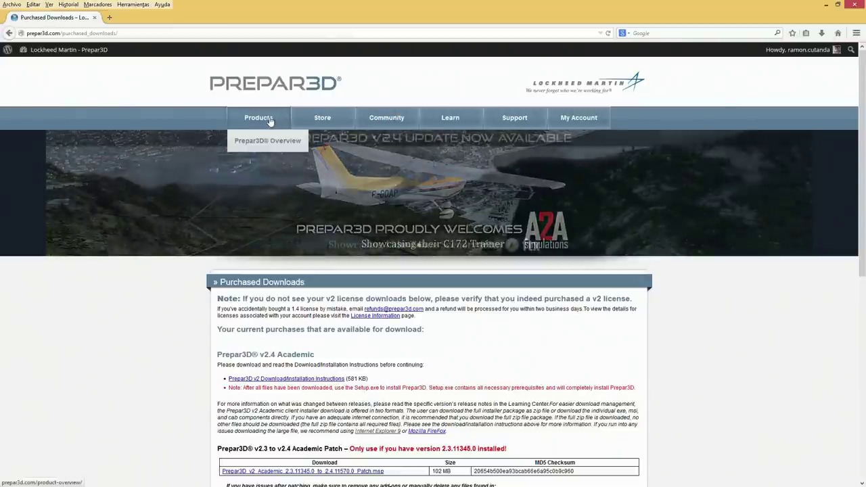
pyautogui.middleClick(285, 126)
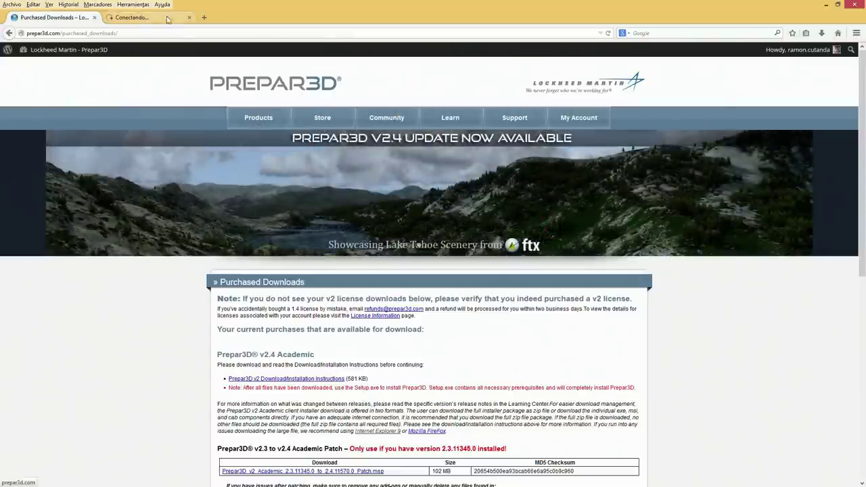
pyautogui.click(159, 18)
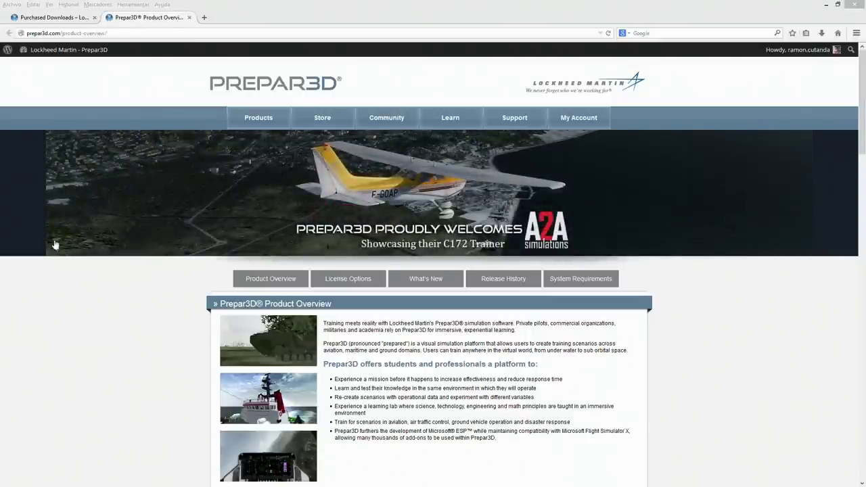
# - Examine the System Requirements v2 table, highlighting the operating system, processor and memory entries, and minimize the browser
pyautogui.click(599, 278)
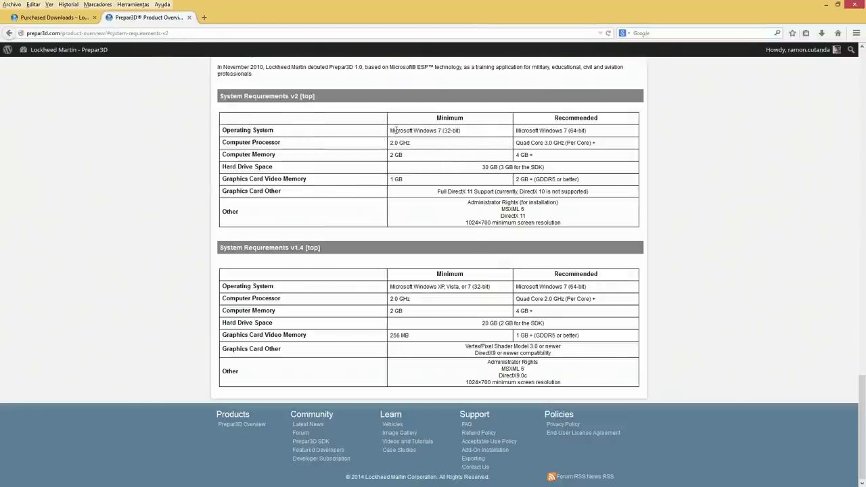
pyautogui.moveTo(393, 132); pyautogui.dragTo(481, 132)
pyautogui.moveTo(387, 146); pyautogui.dragTo(439, 145)
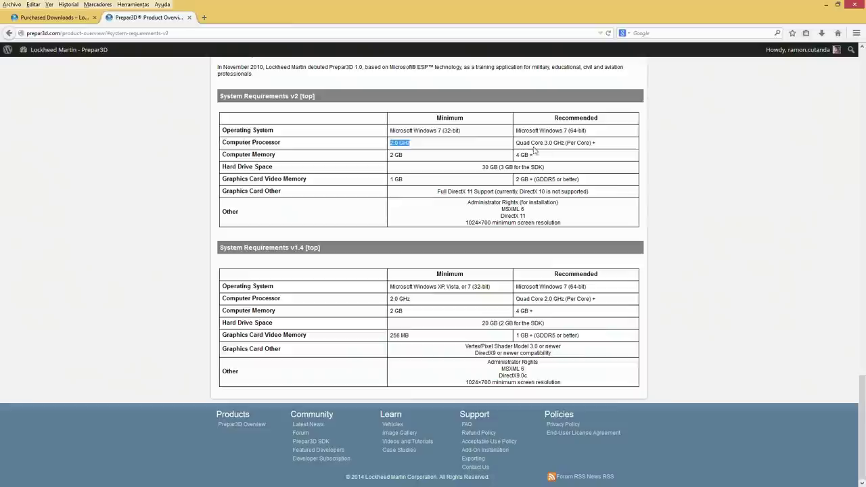
pyautogui.moveTo(522, 143); pyautogui.dragTo(596, 142)
pyautogui.moveTo(516, 155); pyautogui.dragTo(534, 155)
pyautogui.click(826, 4)
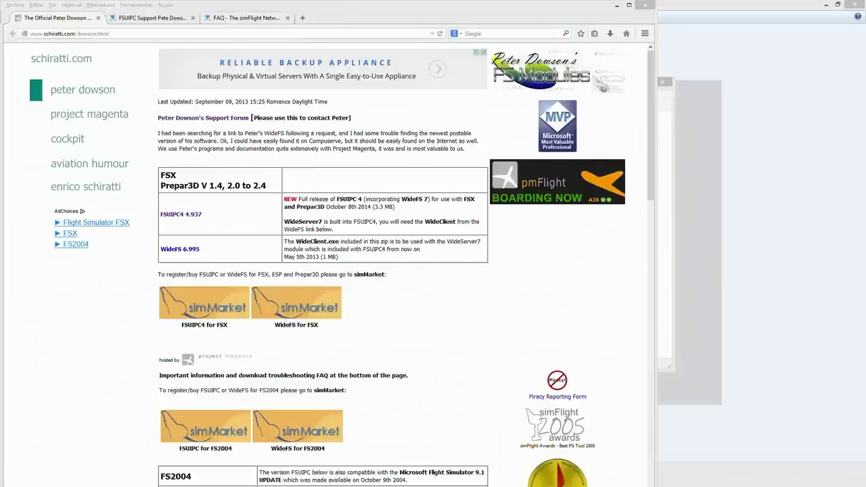
# - Return to the Prepar3D website in the browser, reload the page, and open its Product Overview link in a separate tab
pyautogui.hotkey('alt', 'Tab')
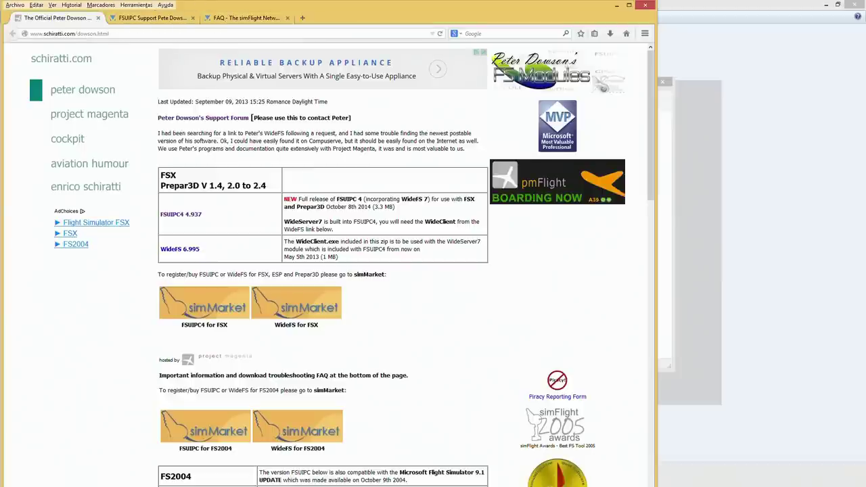
pyautogui.hotkey('alt', 'Tab')
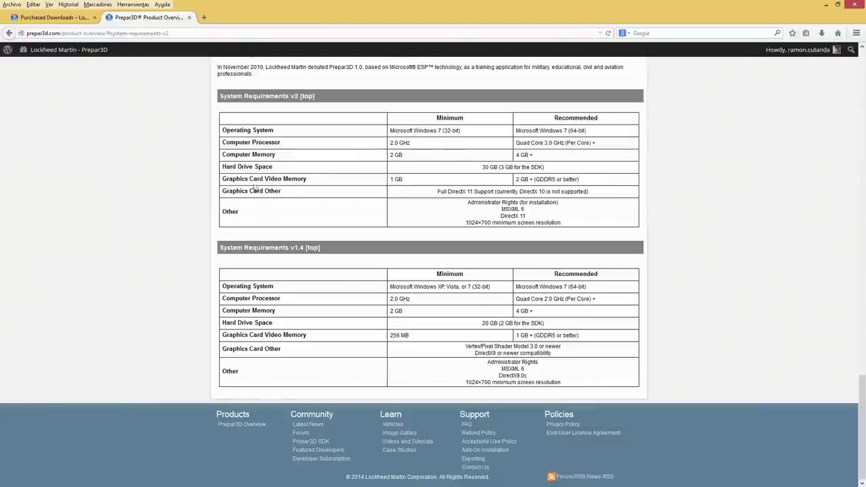
pyautogui.press('F5')
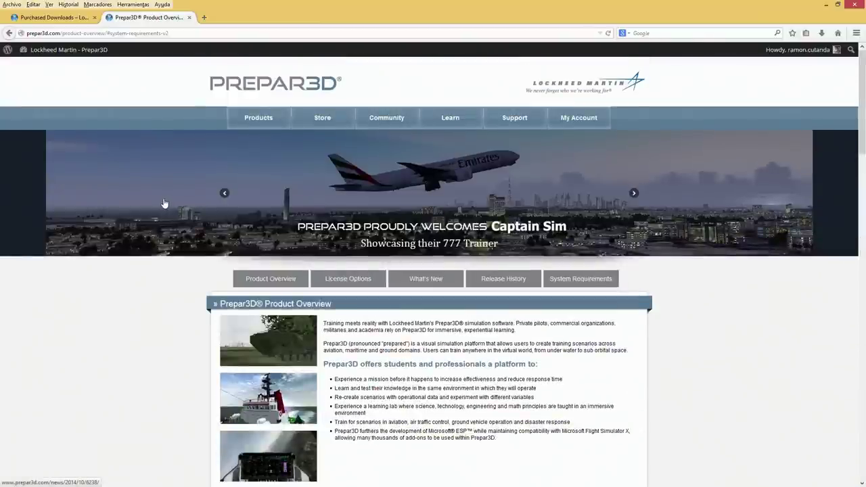
pyautogui.rightClick(264, 283)
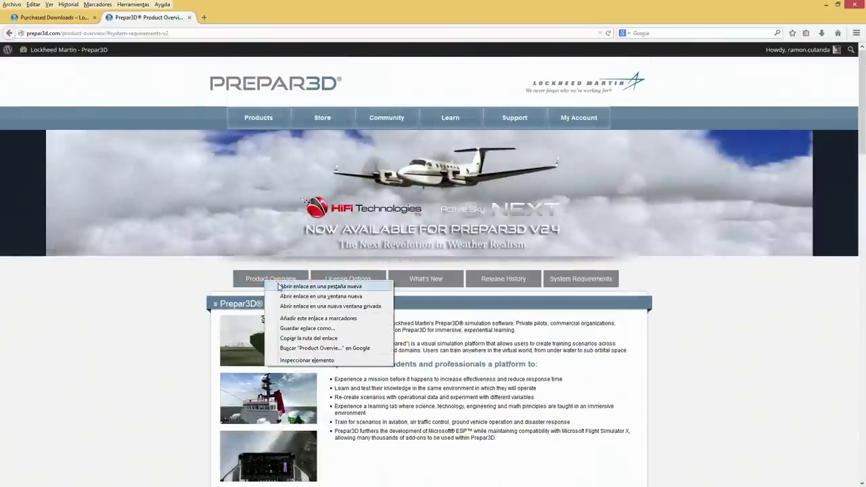
pyautogui.click(287, 286)
pyautogui.click(242, 17)
pyautogui.click(149, 18)
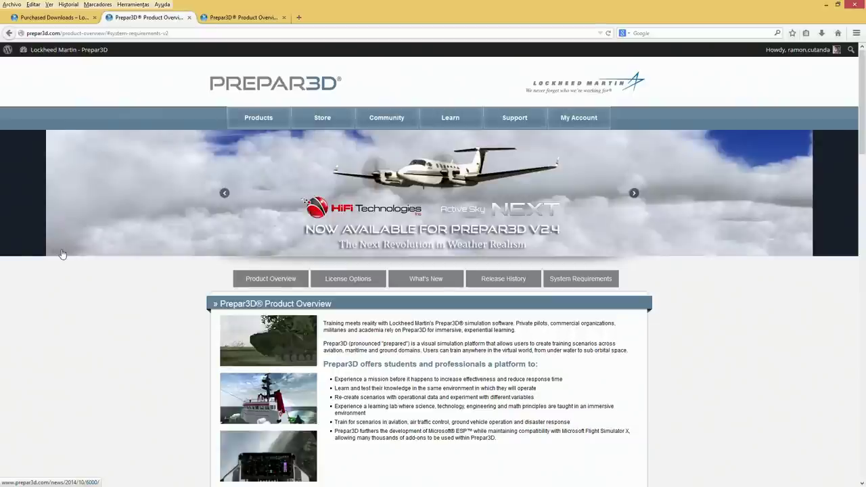
pyautogui.hotkey('ctrl', 'Tab')
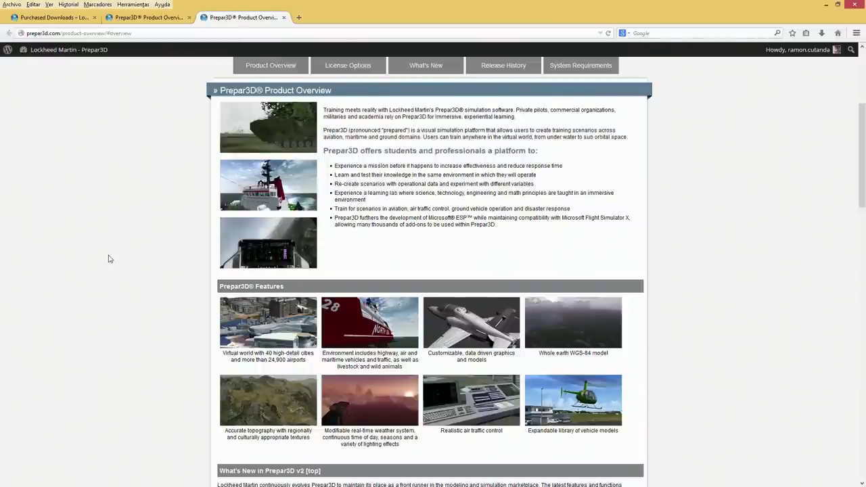
pyautogui.scroll(3, 349, 60)
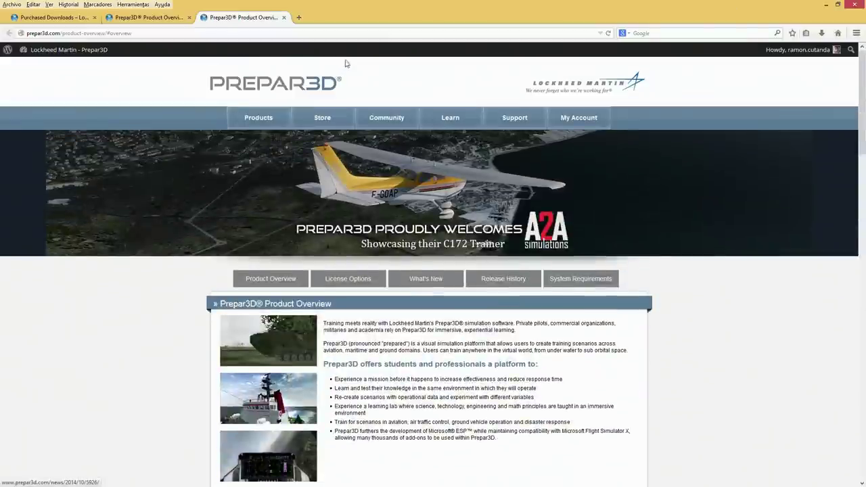
# - Open the License Options page and highlight the prices of the Professional License and the Academic License
pyautogui.click(314, 280)
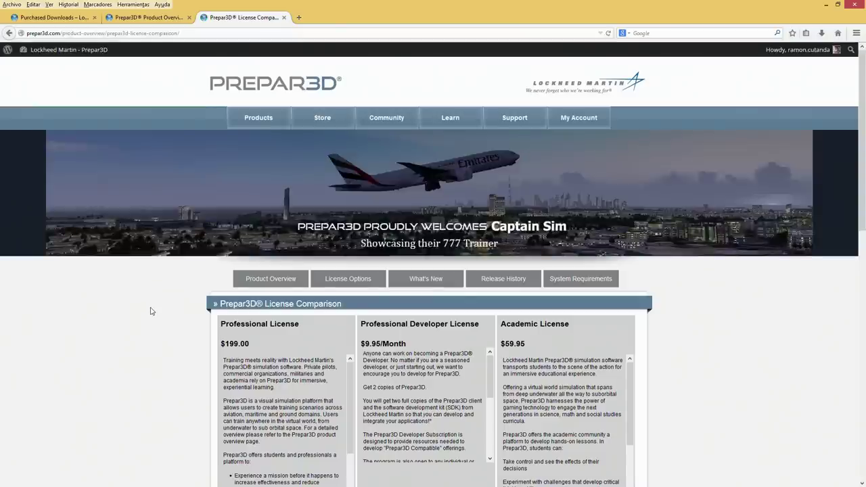
pyautogui.scroll(-3, 152, 311)
pyautogui.moveTo(220, 220); pyautogui.dragTo(254, 246)
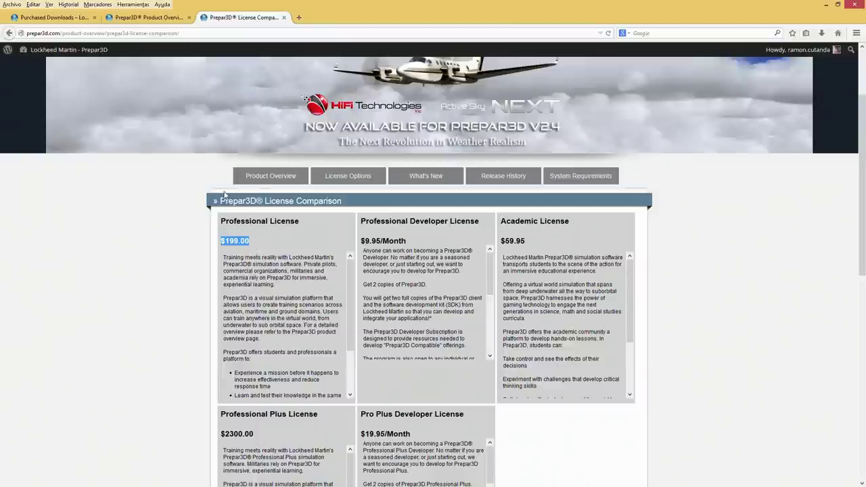
pyautogui.moveTo(533, 245); pyautogui.dragTo(506, 242)
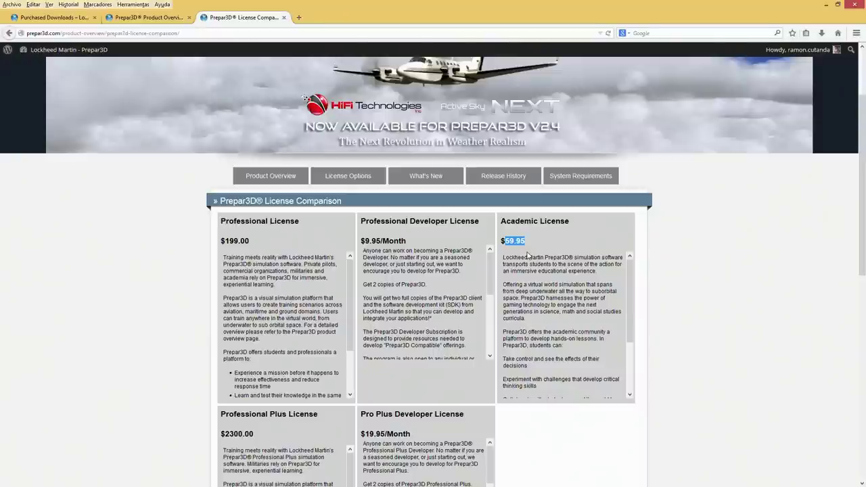
pyautogui.click(94, 281)
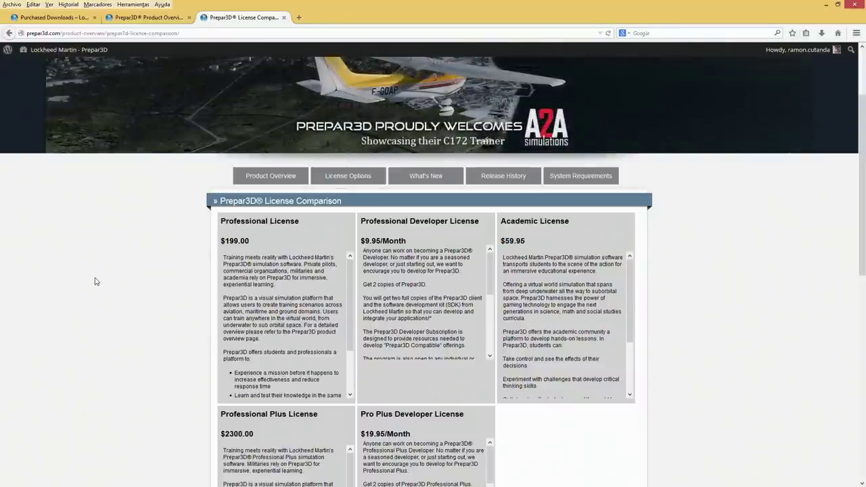
# - Examine the license comparison chart, highlighting the undergraduate, K-12 student and K-12 after school program rows
pyautogui.scroll(-7, 95, 281)
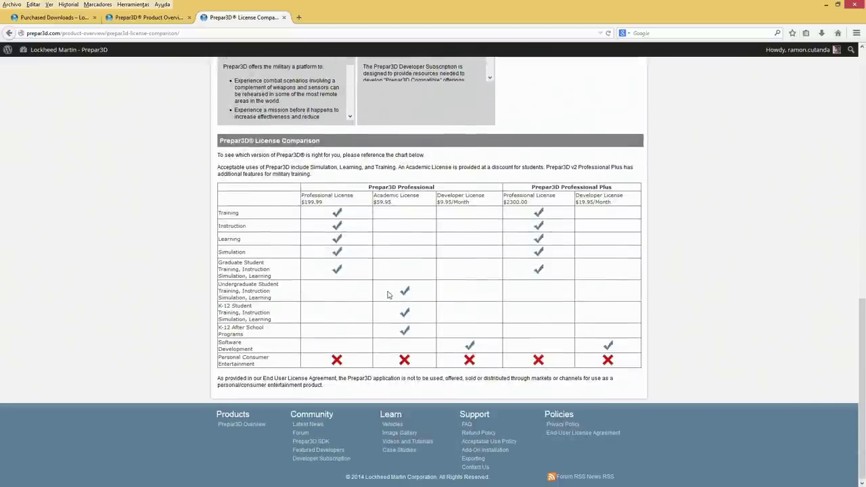
pyautogui.moveTo(218, 287); pyautogui.dragTo(282, 336)
pyautogui.click(271, 329)
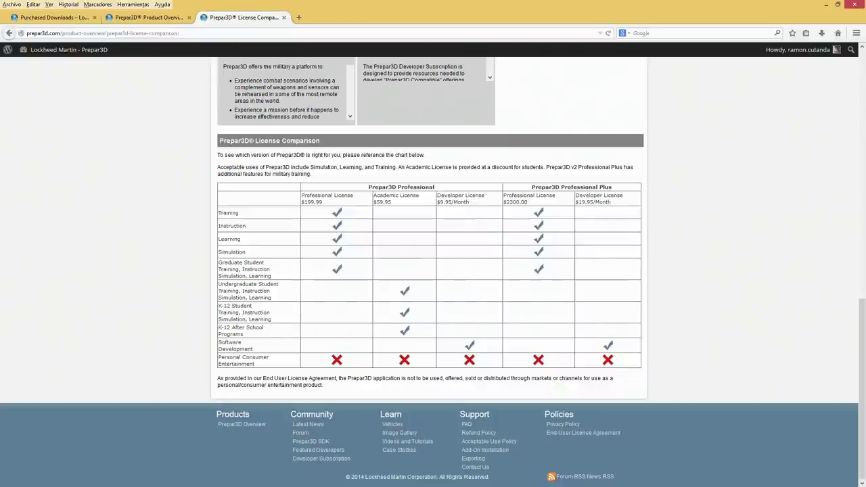
# - Switch back to the Prepar3D v2 simulator window and make it active
pyautogui.hotkey('alt', 'Tab')
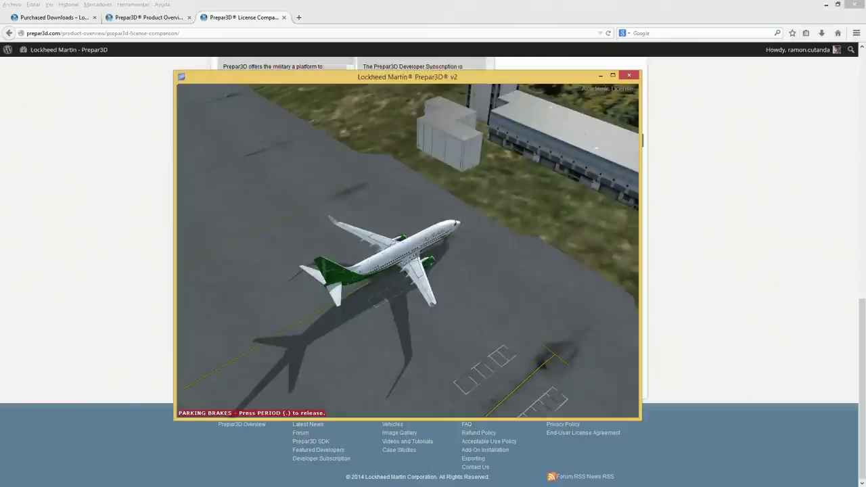
pyautogui.hotkey('alt', 'Tab')
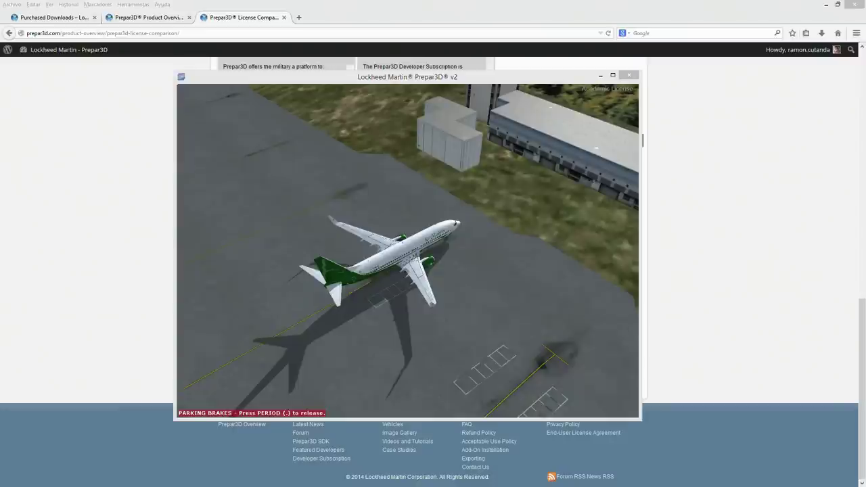
pyautogui.click(302, 81)
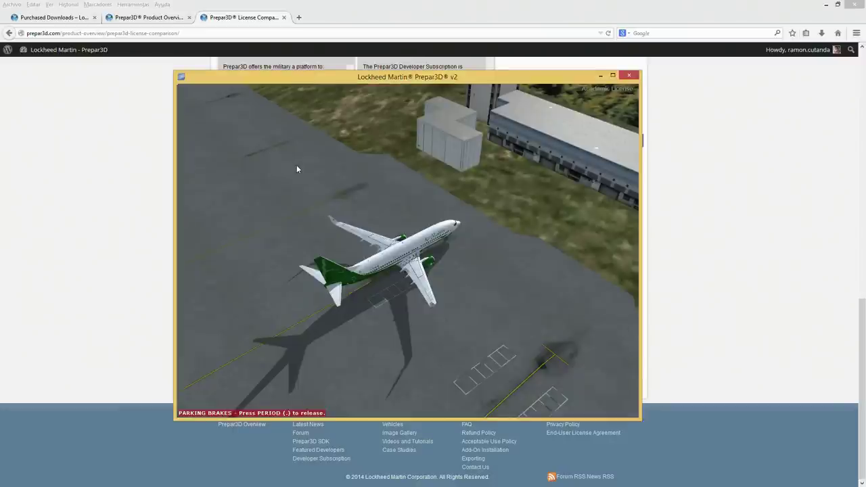
# - Maximize the simulator window, dismiss the view options unchanged, and bring up the hidden menu bar
pyautogui.doubleClick(276, 76)
pyautogui.rightClick(161, 90)
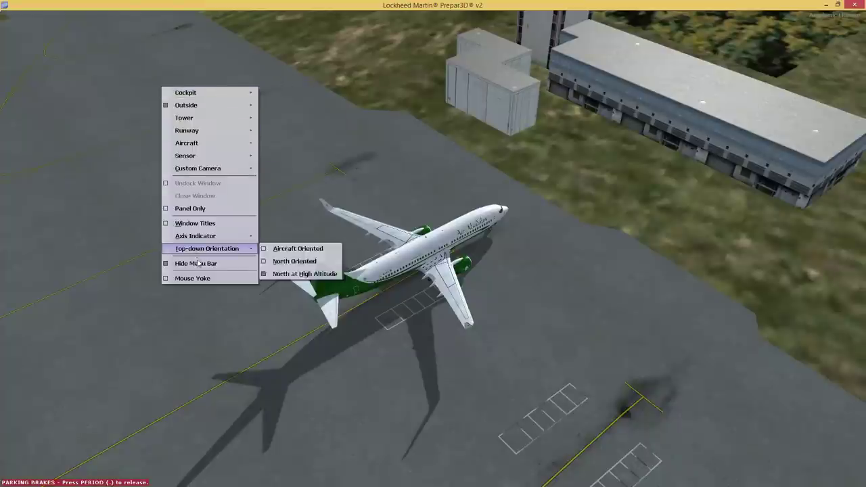
pyautogui.click(112, 224)
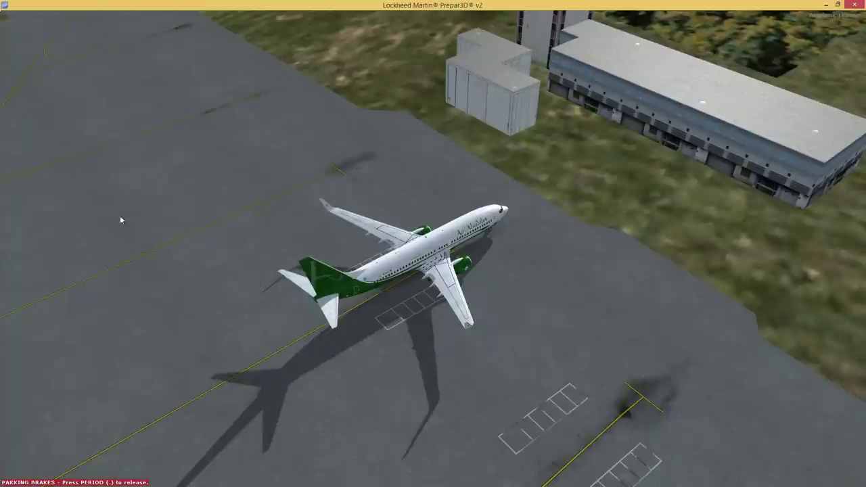
pyautogui.press('alt')
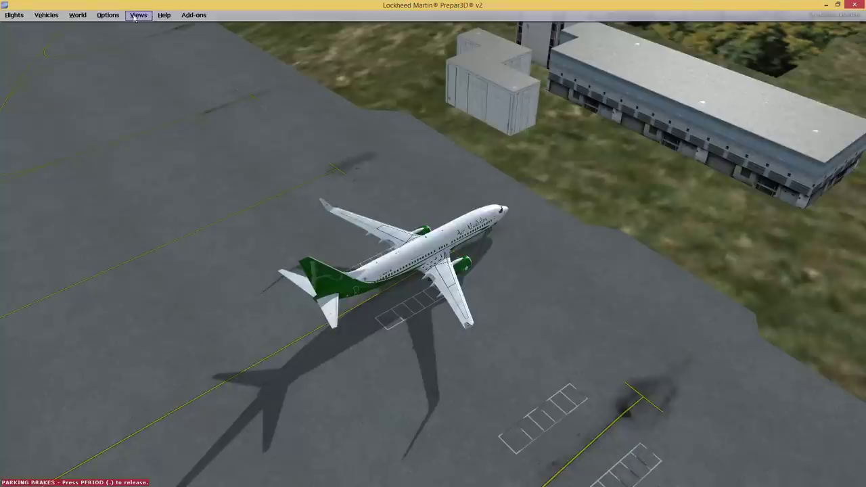
# - Open the simulator's Graphics settings and move the settings dialog toward the upper-left of the screen
pyautogui.click(14, 17)
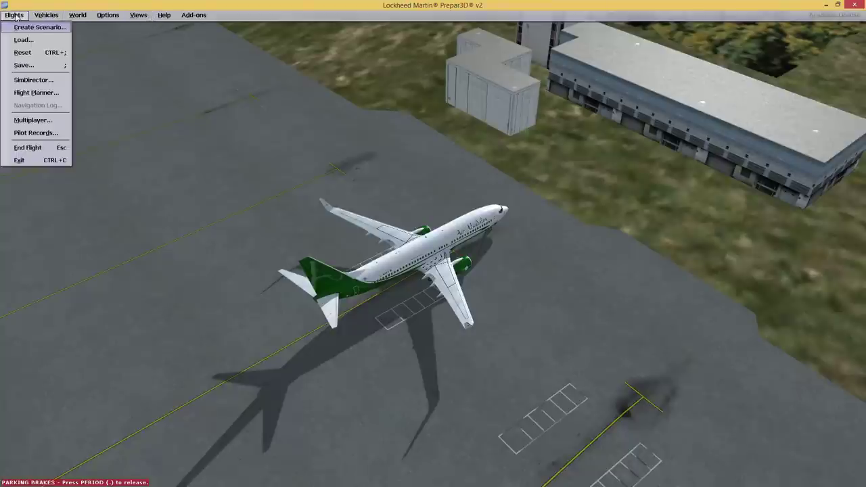
pyautogui.moveTo(107, 15)
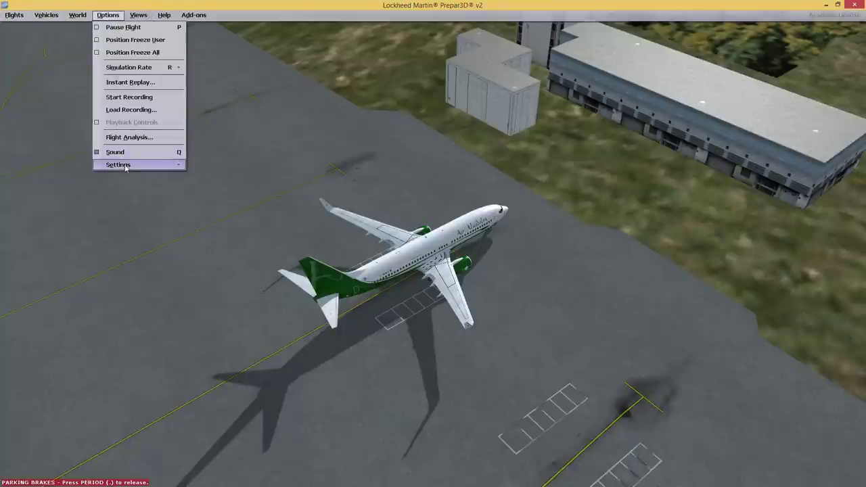
pyautogui.moveTo(124, 169)
pyautogui.click(213, 166)
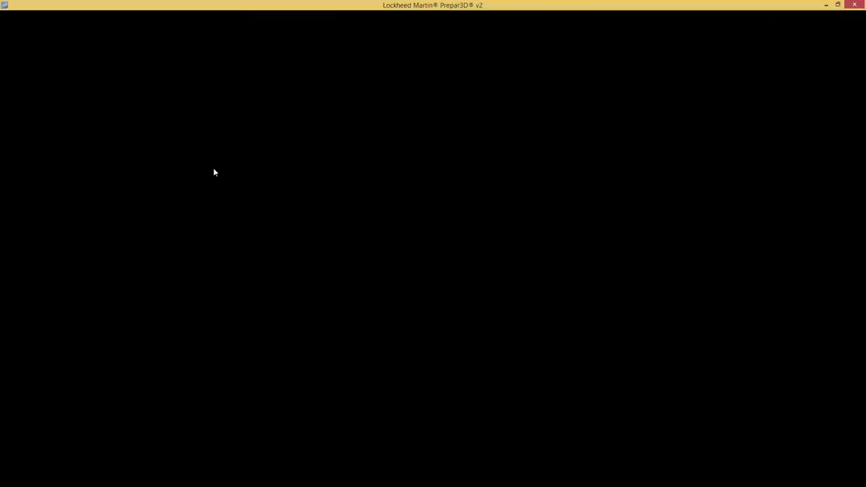
pyautogui.moveTo(425, 89); pyautogui.dragTo(330, 66)
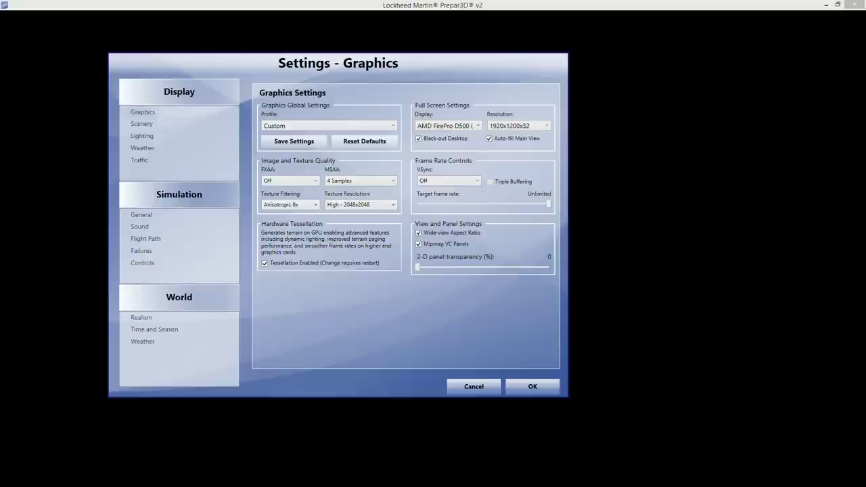
# - Switch to the Notepad2 window and delete all of the existing notes
pyautogui.hotkey('alt', 'Tab')
pyautogui.moveTo(262, 267); pyautogui.dragTo(24, 95)
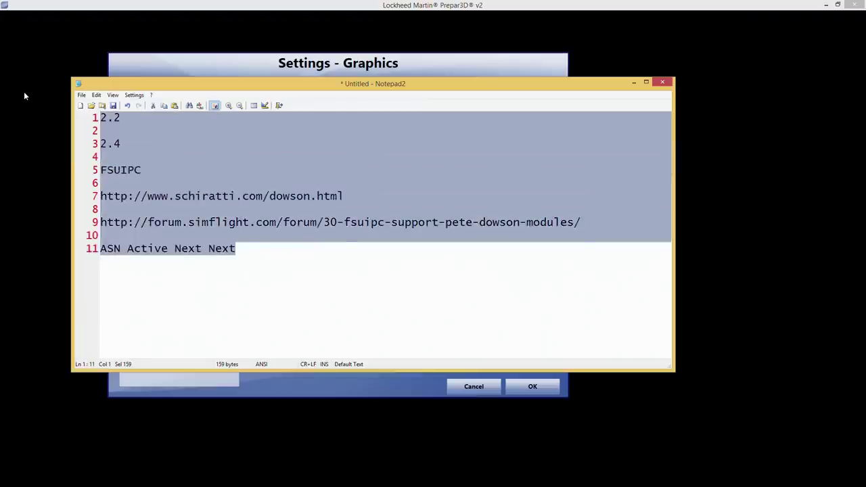
pyautogui.press('Delete')
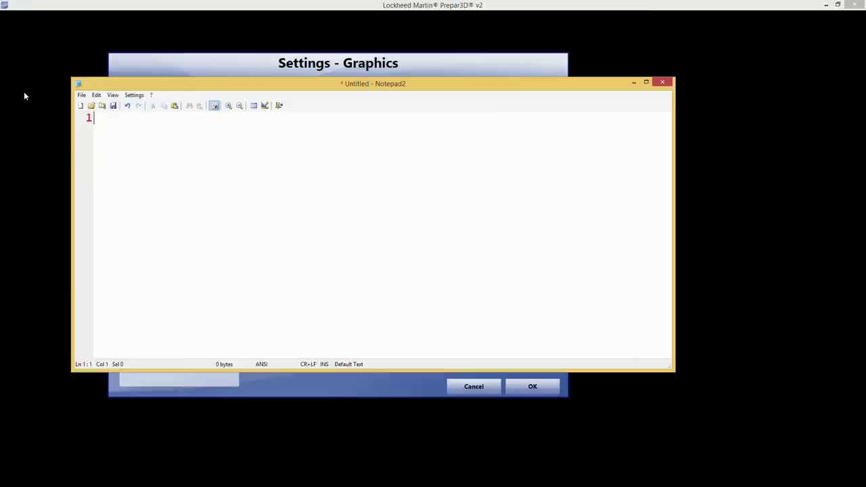
# - Write "1 núcleo" and "VELOCIDAD" on the first two lines, leaving a blank line below them
pyautogui.write('1 núcleo')
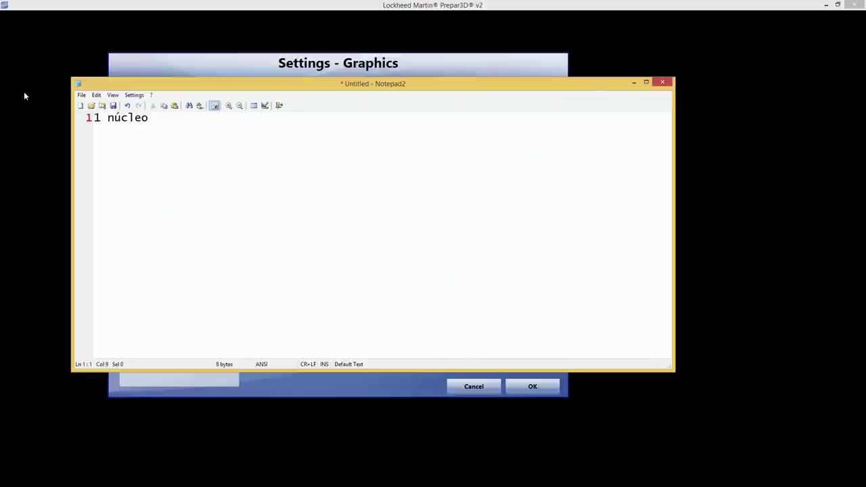
pyautogui.write('ç')
pyautogui.press('Return')
pyautogui.press('BackSpace')
pyautogui.press('BackSpace')
pyautogui.press('Return')
pyautogui.write('VELOCIDAD')
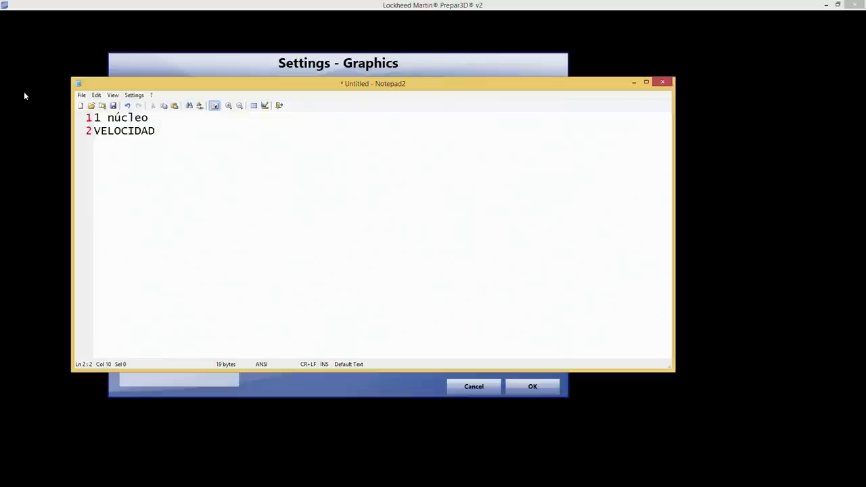
pyautogui.press('Return')
pyautogui.press('Return')
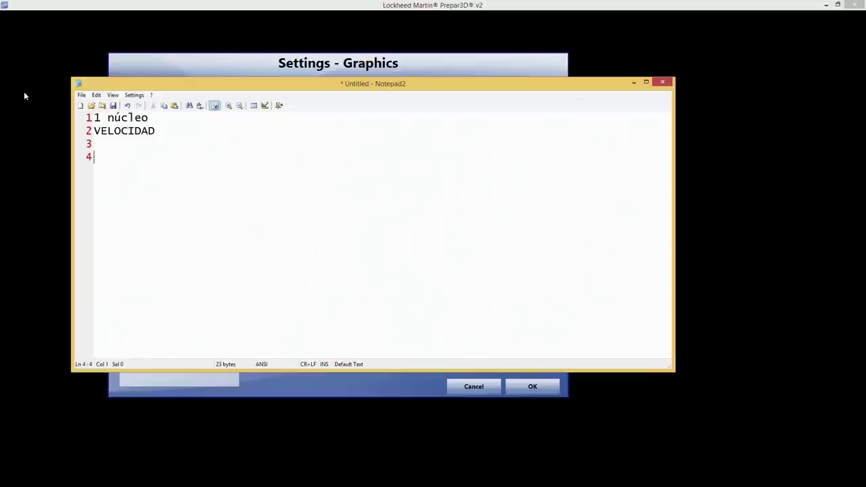
# - Add the line "Multinúcleo -> Reparten el trabajo" followed by two blank lines
pyautogui.write('Multinúcleo -> Re')
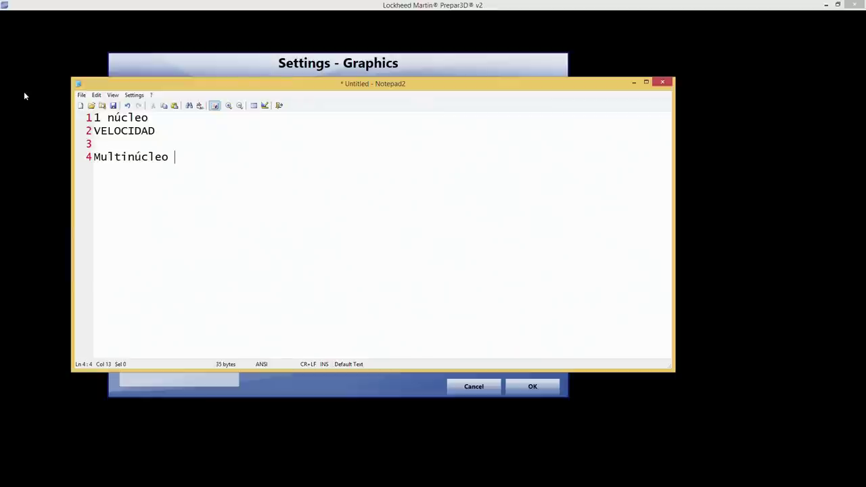
pyautogui.write('parten el trabajo')
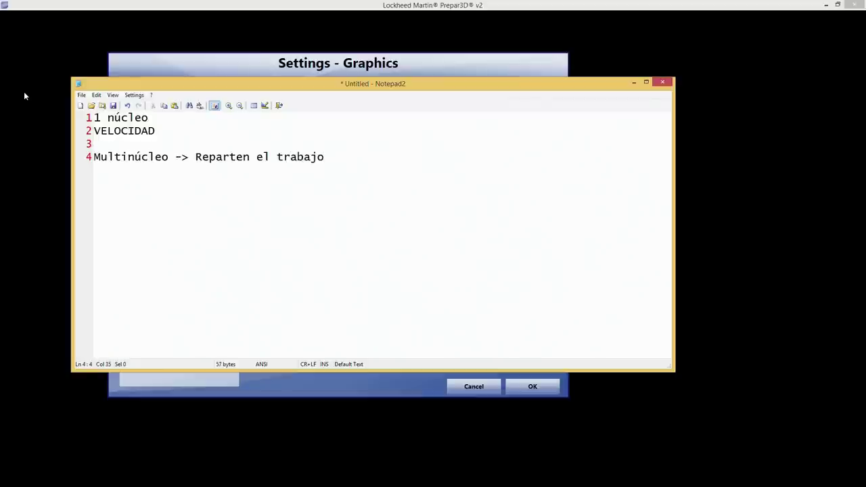
pyautogui.press('Return')
pyautogui.press('Return')
pyautogui.press('Return')
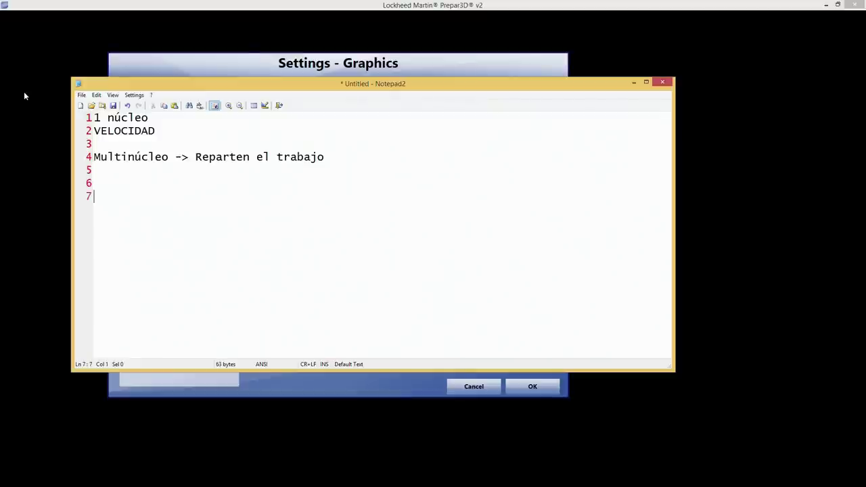
# - Add the line "P3D -> Reparte el trabajo" followed by a blank line
pyautogui.write('p3')
pyautogui.press('Return')
pyautogui.press('BackSpace')
pyautogui.press('BackSpace')
pyautogui.press('BackSpace')
pyautogui.write('P3D - ')
pyautogui.write(' Reparte el trab')
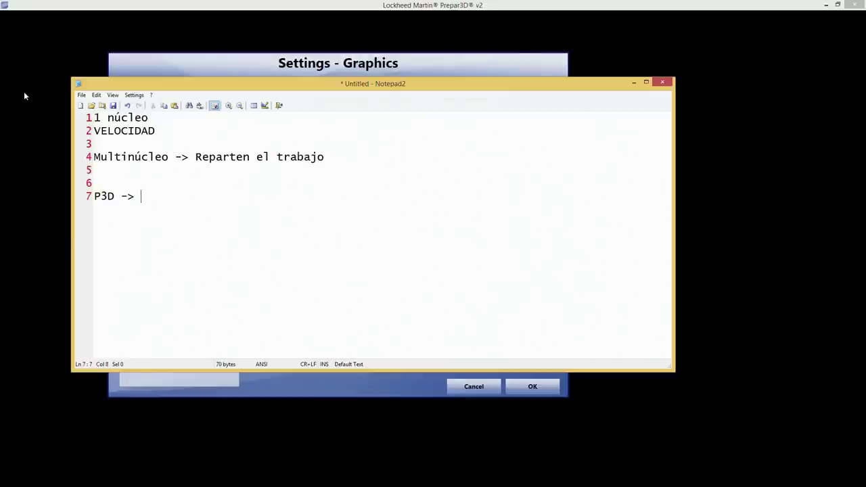
pyautogui.write('ajo')
pyautogui.press('Return')
pyautogui.press('Return')
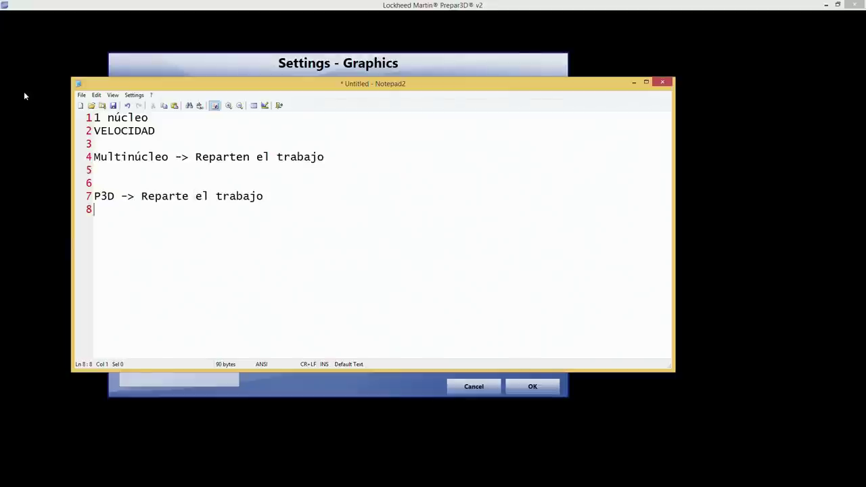
# - List "Núcleos" and "Tarjeta gráfica" on two consecutive lines below the P3D note
pyautogui.write('Núcleos')
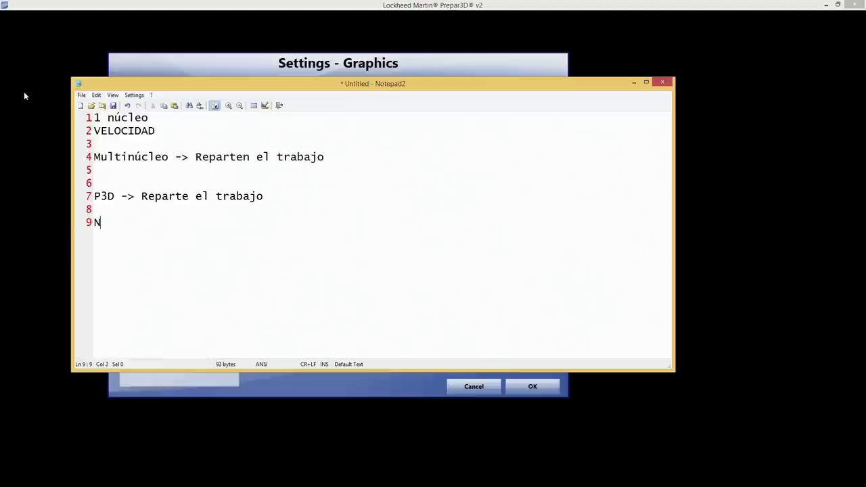
pyautogui.press('Return')
pyautogui.write('Tarjeta')
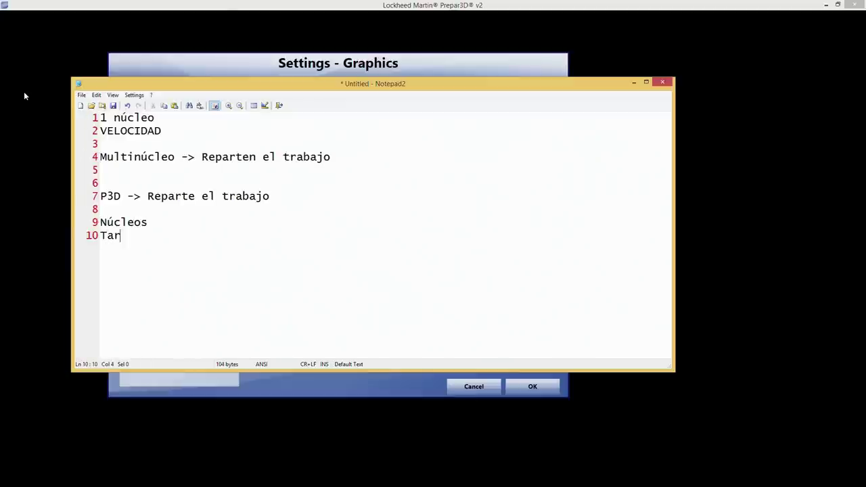
pyautogui.press('BackSpace')
pyautogui.press('BackSpace')
pyautogui.write('g')
pyautogui.press('BackSpace')
pyautogui.press('BackSpace')
pyautogui.press('BackSpace')
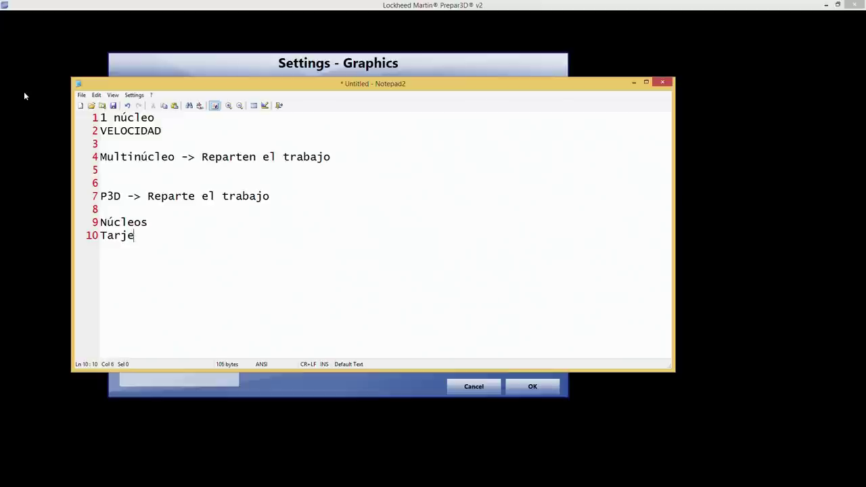
pyautogui.write('jeta ')
pyautogui.write('g´r')
pyautogui.press('BackSpace')
pyautogui.write('´r')
pyautogui.press('BackSpace')
pyautogui.press('BackSpace')
pyautogui.write('ráfica')
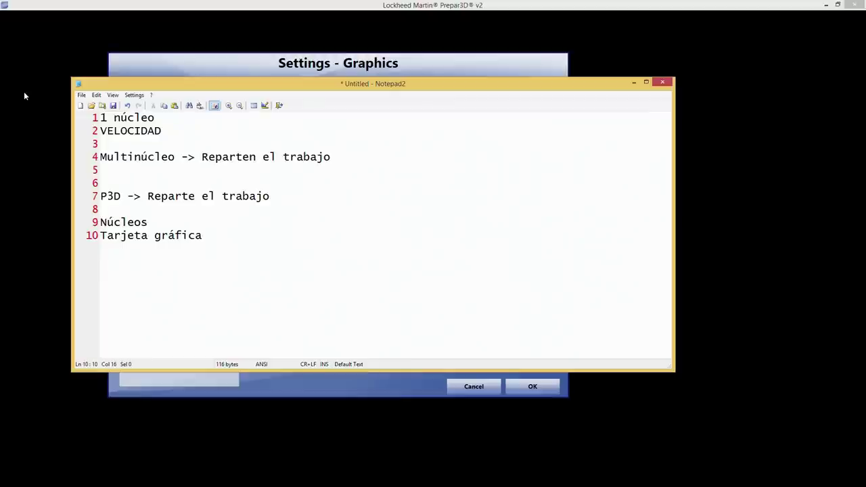
# - Append "GPU" to the "Tarjeta gráfica" line and "CPU" to the "Núcleos" line, and highlight "CPU"
pyautogui.write(' GPU')
pyautogui.press('Up')
pyautogui.write('CPU')
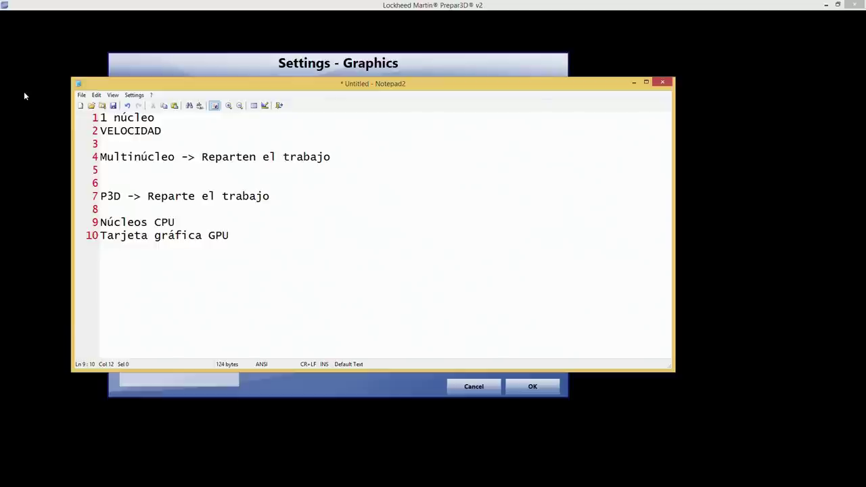
pyautogui.hotkey('shift', 'Left')
pyautogui.hotkey('shift', 'Left')
pyautogui.hotkey('shift', 'Left')
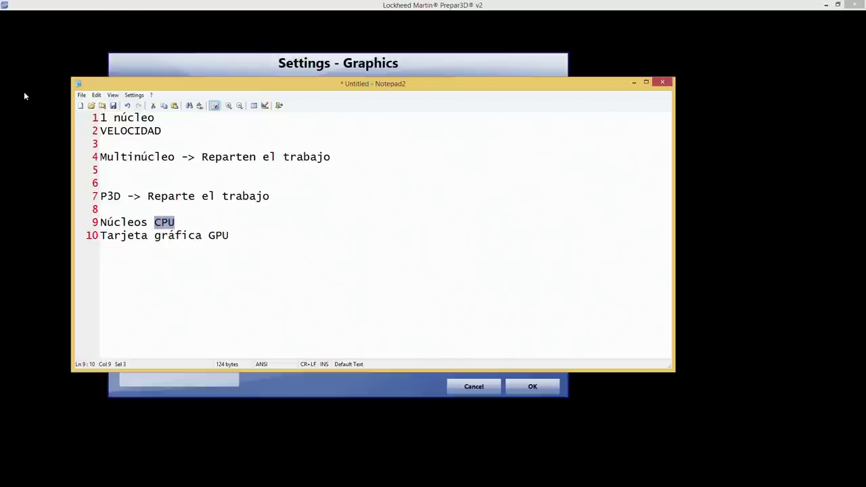
# - Extend the "Núcleos CPU" line with "-> Cálculos física"
pyautogui.press('End')
pyautogui.write('-> C')
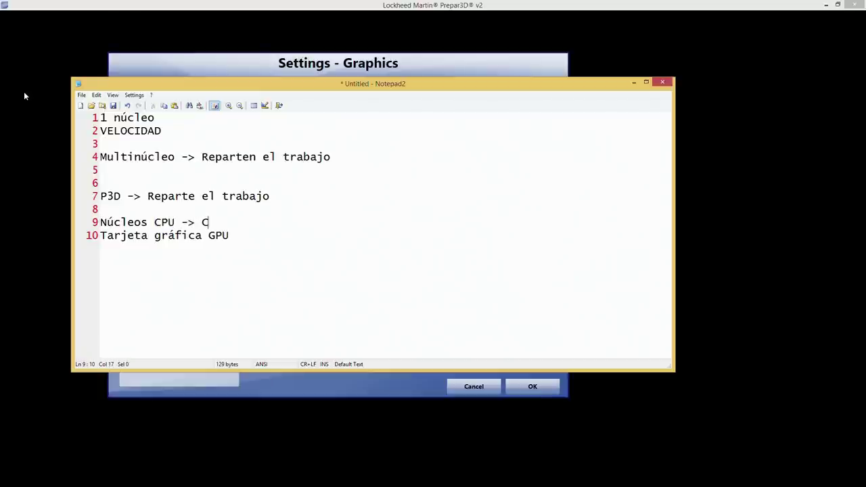
pyautogui.write('álculos fúsi')
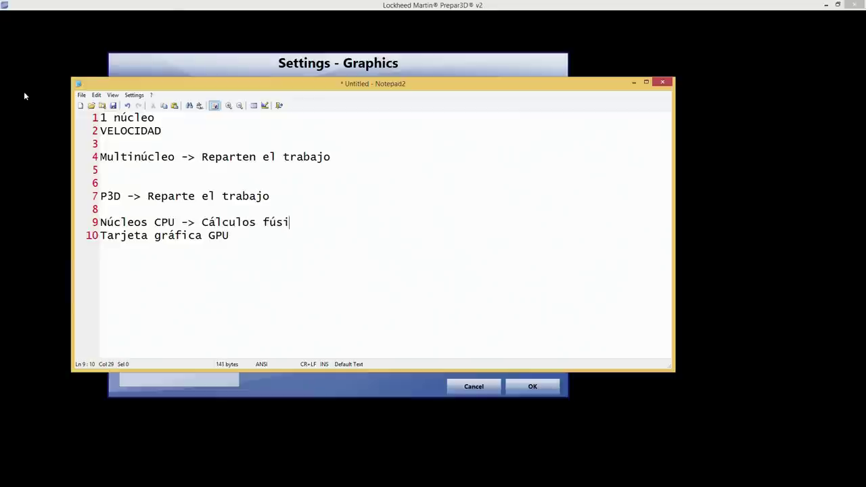
pyautogui.write('c')
pyautogui.press('BackSpace')
pyautogui.press('BackSpace')
pyautogui.press('BackSpace')
pyautogui.press('BackSpace')
pyautogui.write('ísica')
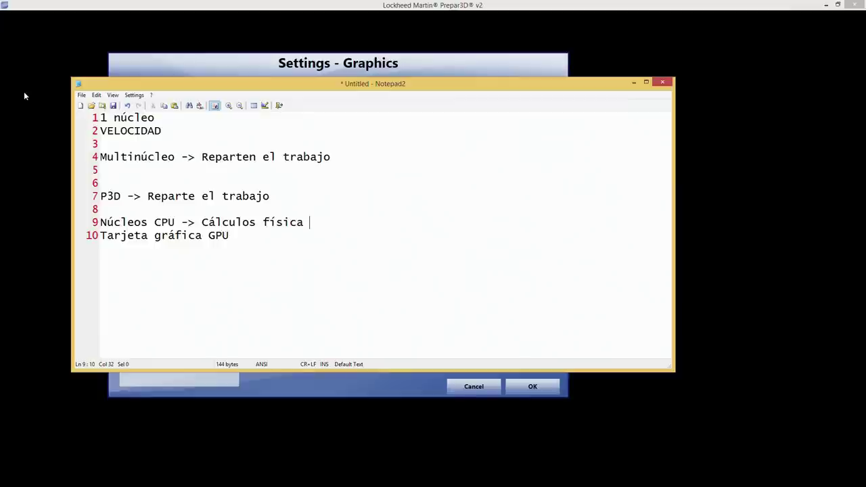
# - Extend the "Tarjeta gráfica GPU" line with "-> Visual"
pyautogui.press('Down')
pyautogui.write('->')
pyautogui.press('BackSpace')
pyautogui.press('BackSpace')
pyautogui.write('> ')
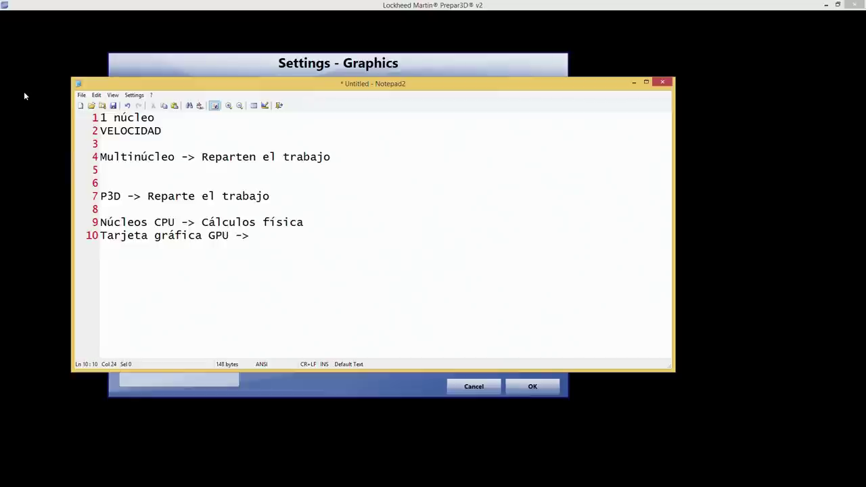
pyautogui.write('Visual')
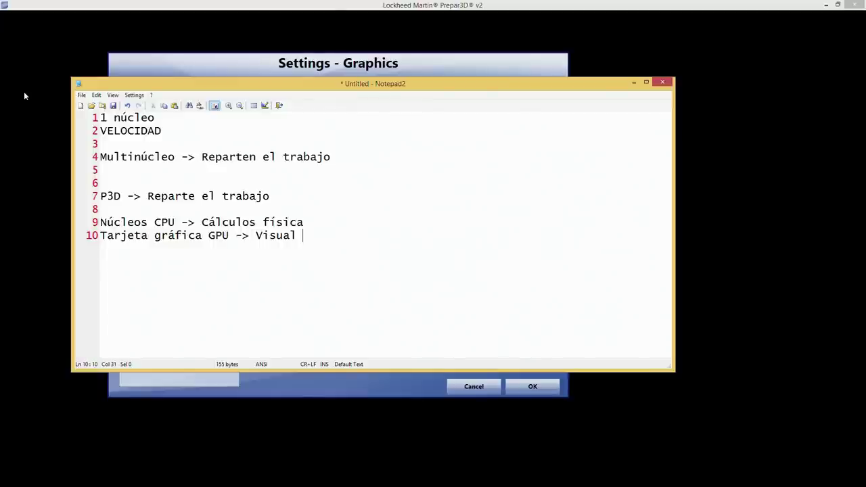
# - Highlight the complete "Tarjeta gráfica GPU" line and the complete "Núcleos CPU" line in turn
pyautogui.hotkey('shift', 'Home')
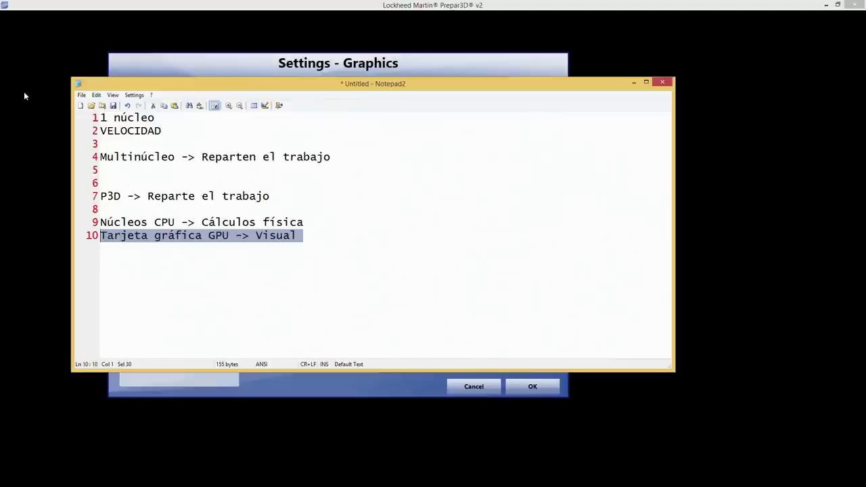
pyautogui.press('Up')
pyautogui.hotkey('shift', 'End')
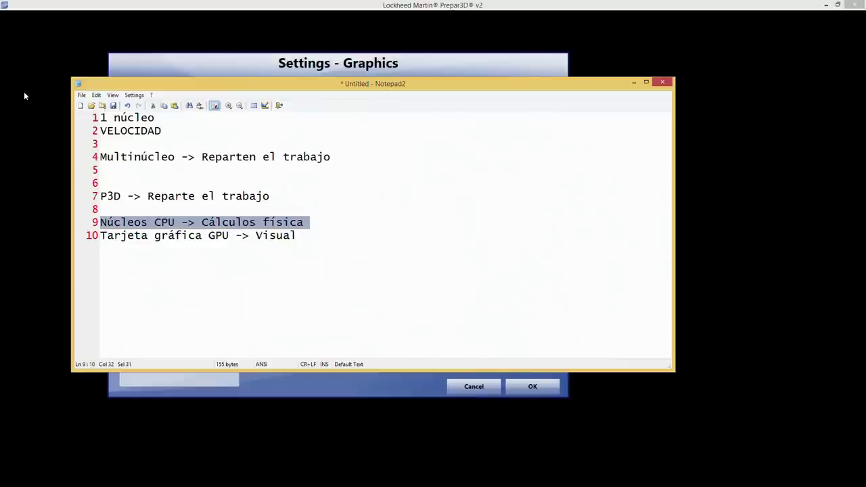
pyautogui.press('Down')
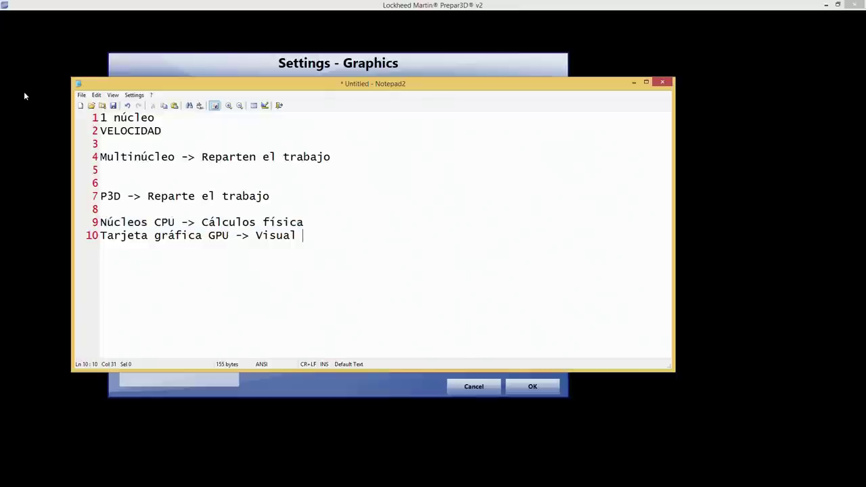
# - Add the version numbers 2.2 and 2.4 on separate lines at the end, after a blank line
pyautogui.press('Return')
pyautogui.press('Return')
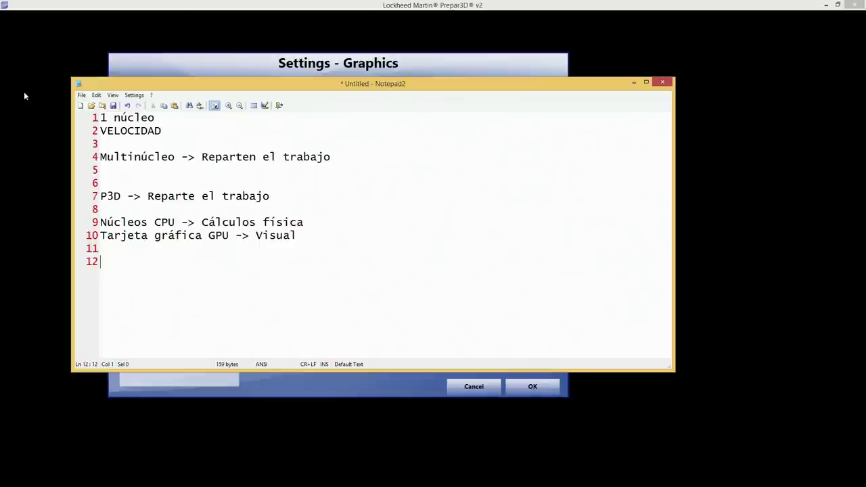
pyautogui.write('2.2')
pyautogui.press('Return')
pyautogui.write('2.4')
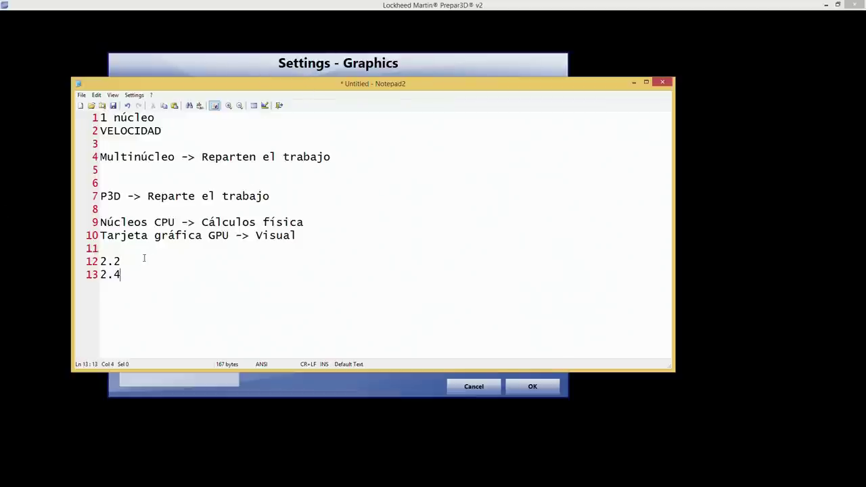
# - Highlight the "Núcleos CPU" part of the line about physics calculations
pyautogui.click(311, 222)
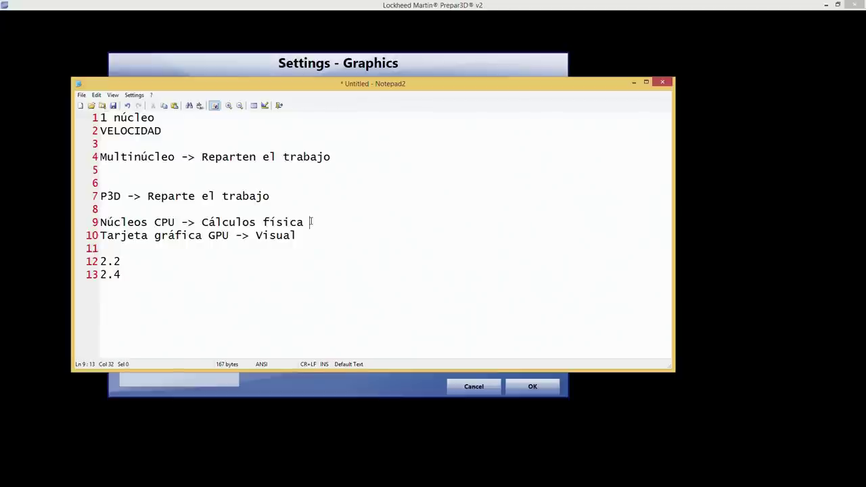
pyautogui.click(186, 222)
pyautogui.moveTo(186, 222); pyautogui.dragTo(99, 222)
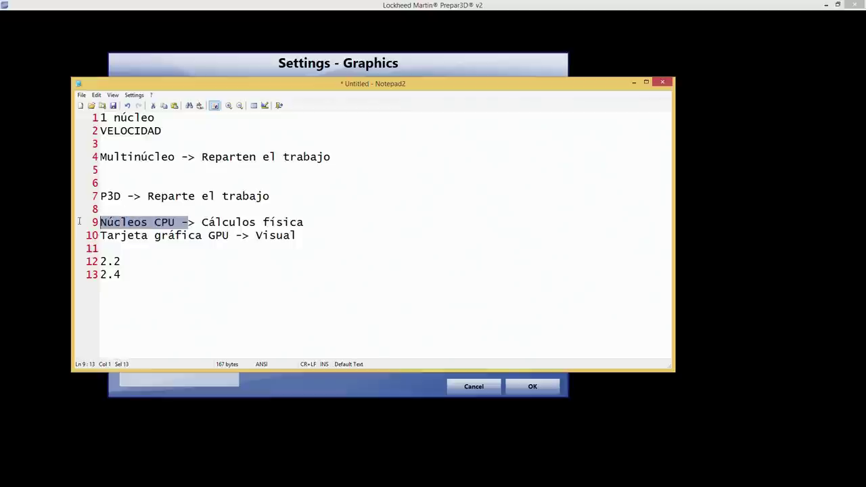
# - Extend the "Núcleos CPU" line with "-> Máscara de afinidad"
pyautogui.click(336, 221)
pyautogui.write('M')
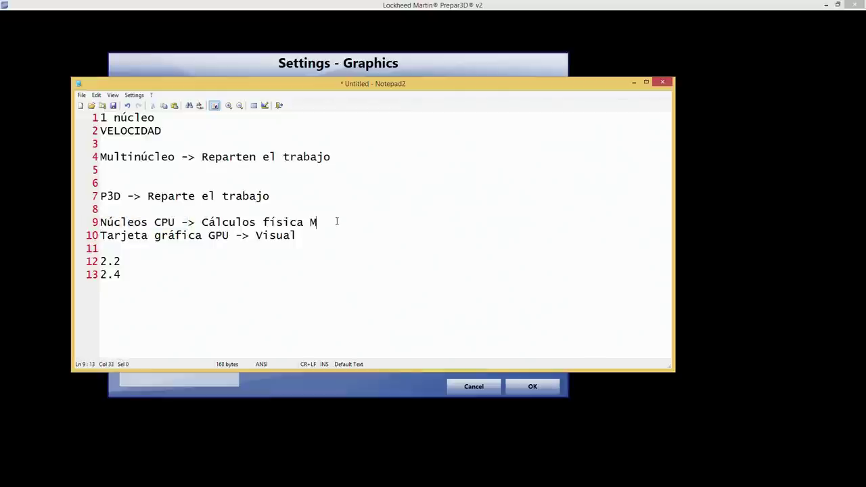
pyautogui.write('áscara de afinidad')
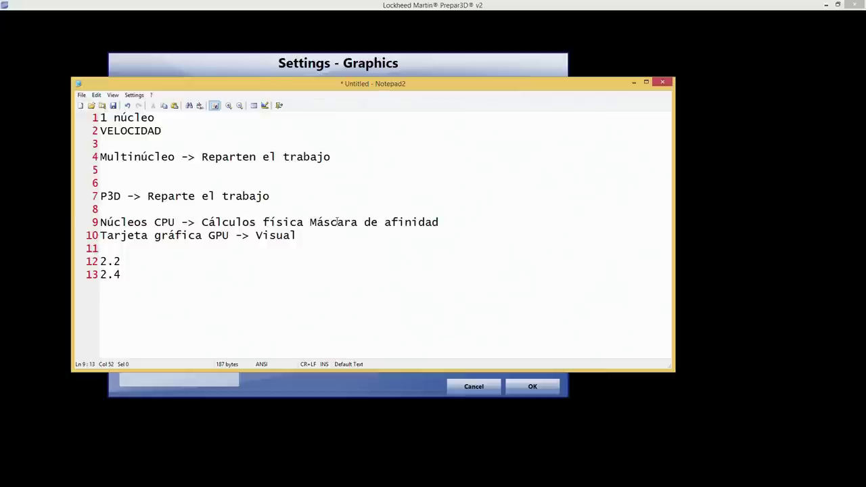
pyautogui.click(307, 222)
pyautogui.write('->')
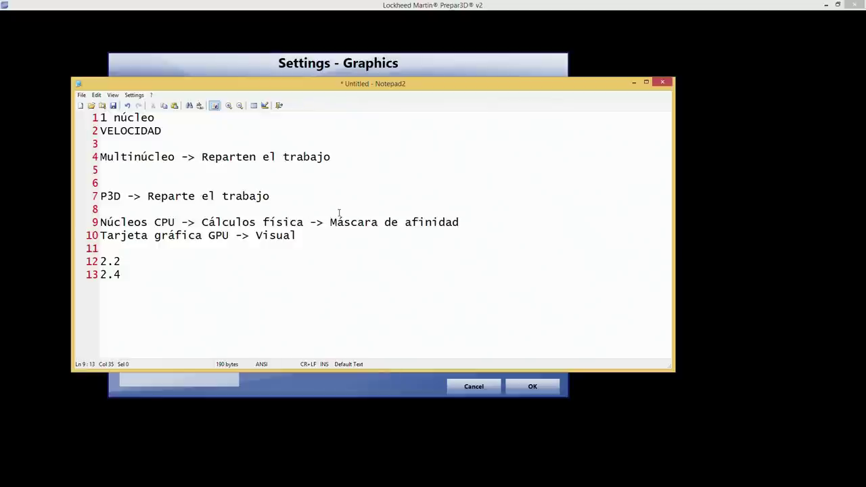
# - Return to the simulator, cancel the open graphics settings, and reopen the settings at Sound to reach the Graphics page from there
pyautogui.click(280, 72)
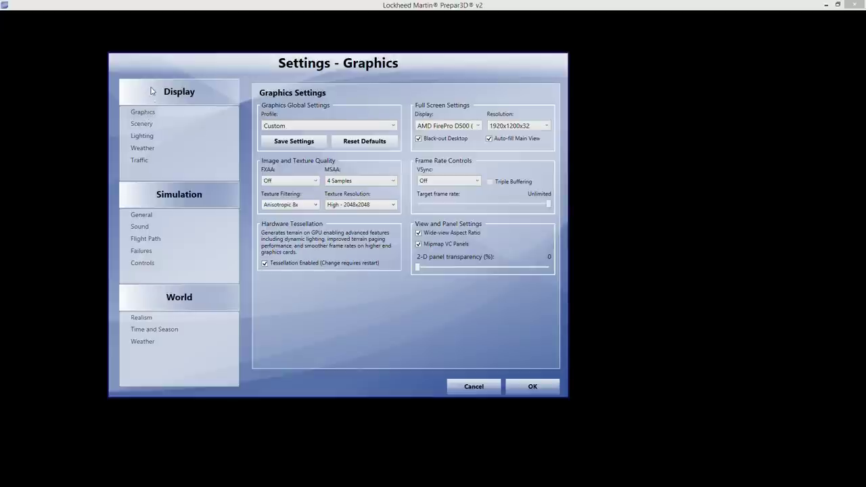
pyautogui.click(479, 390)
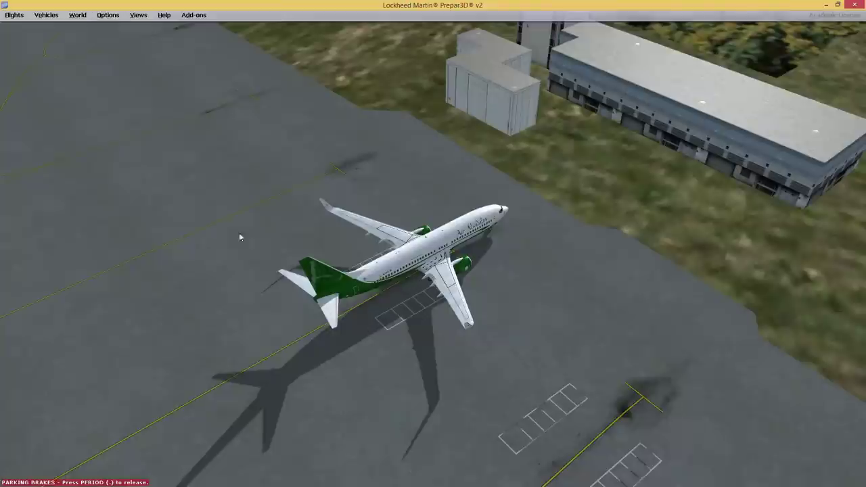
pyautogui.click(113, 16)
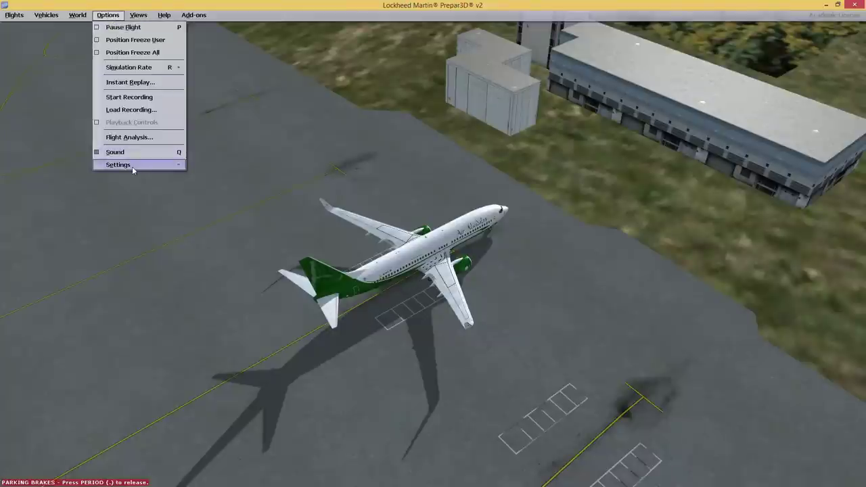
pyautogui.moveTo(117, 166)
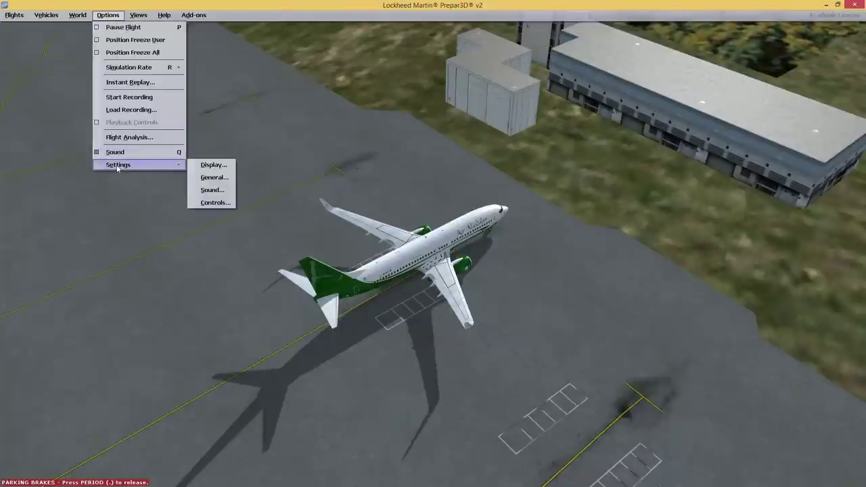
pyautogui.click(211, 190)
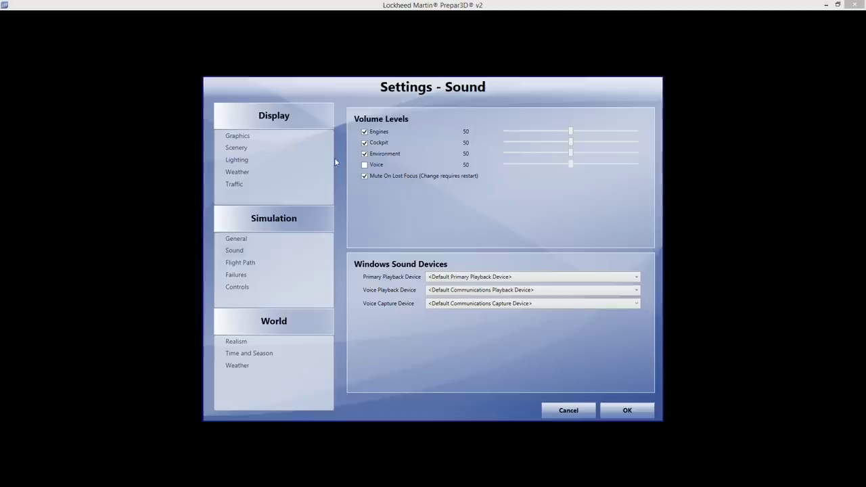
pyautogui.click(238, 136)
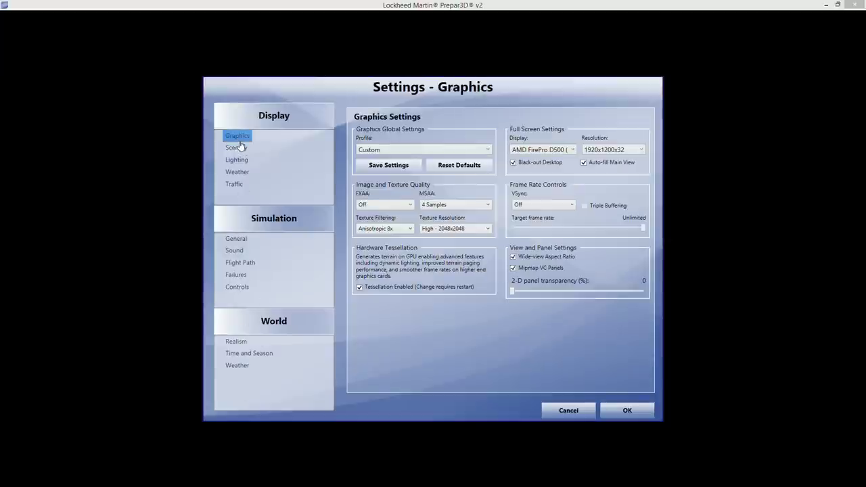
# - Cancel the settings, reopen them at Controls, and go from there to the Graphics page
pyautogui.click(568, 410)
pyautogui.click(108, 15)
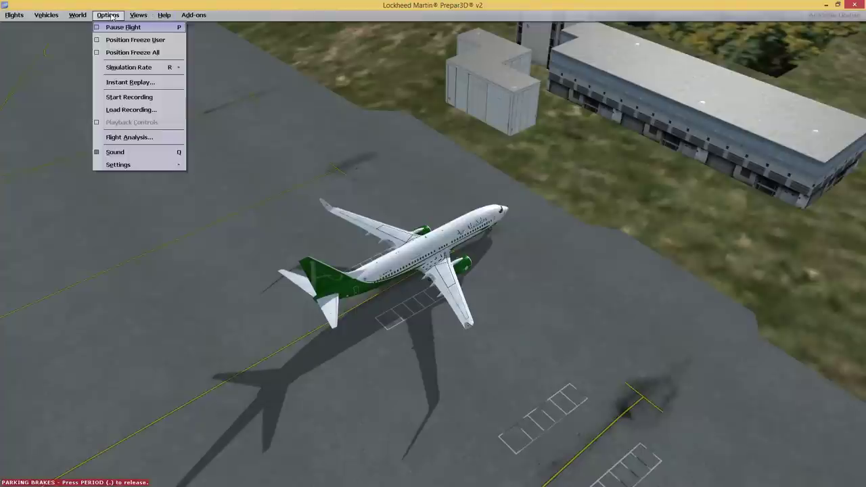
pyautogui.moveTo(134, 165)
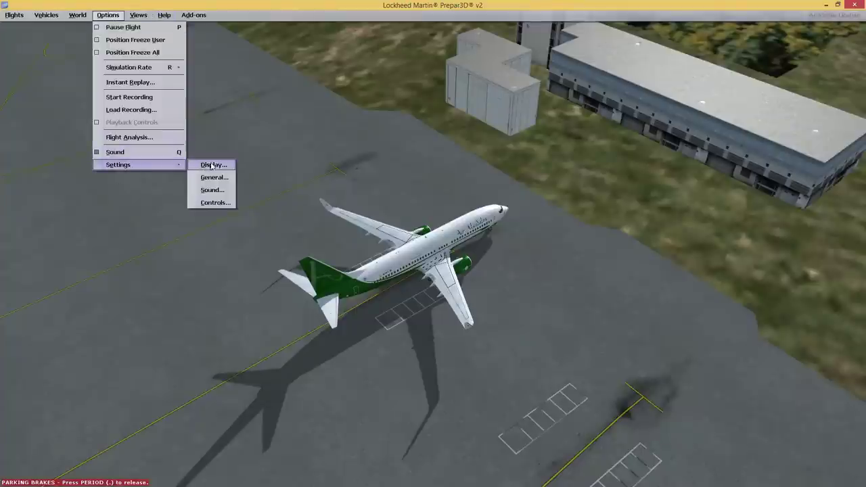
pyautogui.click(214, 203)
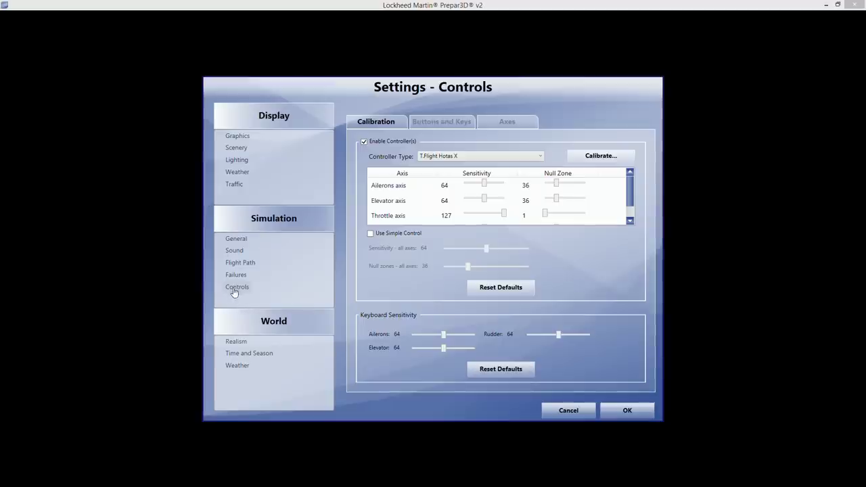
pyautogui.click(237, 137)
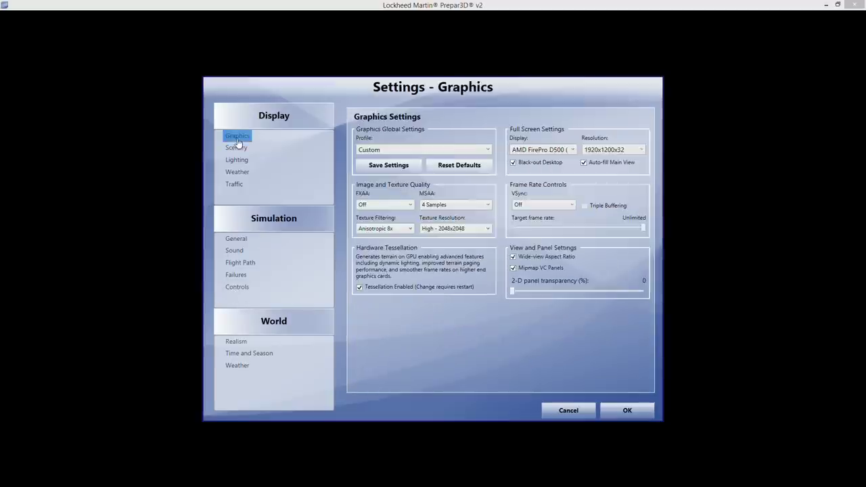
# - Examine the graphics profile, full-screen display and resolution choices, and cancel the settings
pyautogui.click(403, 150)
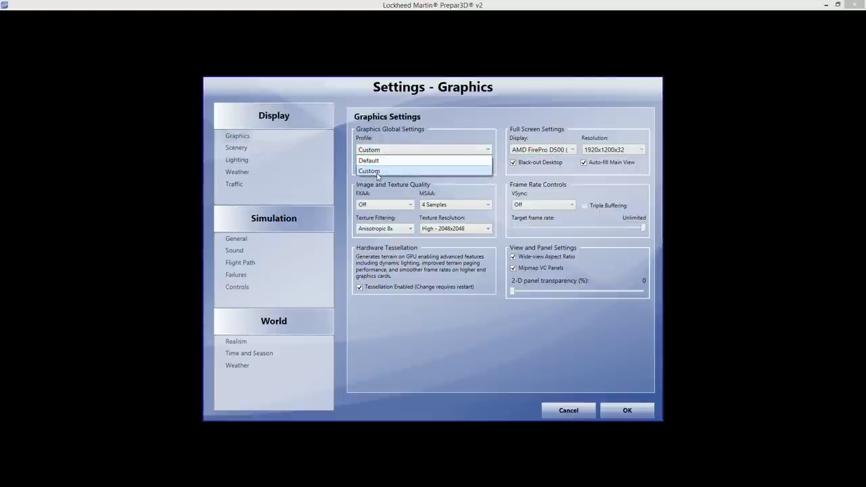
pyautogui.click(377, 172)
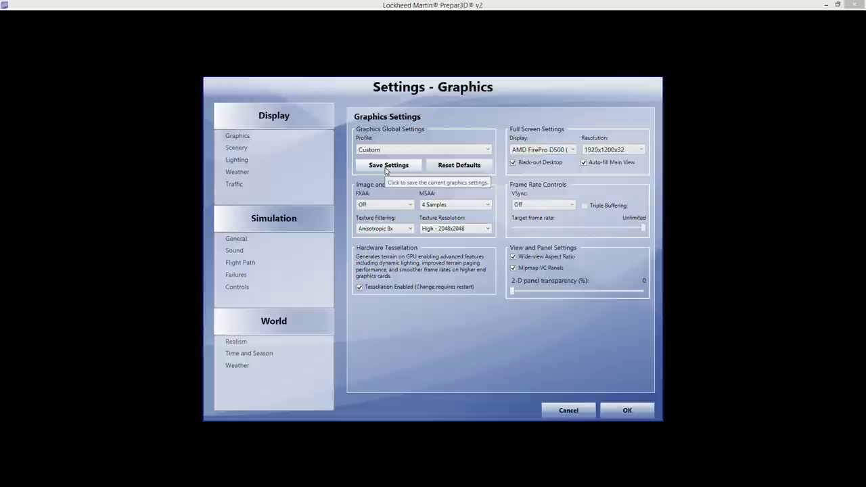
pyautogui.click(566, 150)
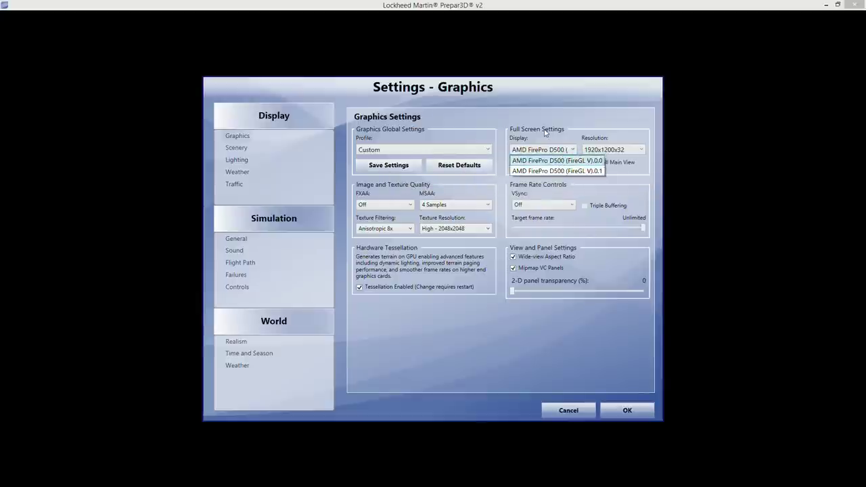
pyautogui.click(554, 170)
pyautogui.click(635, 150)
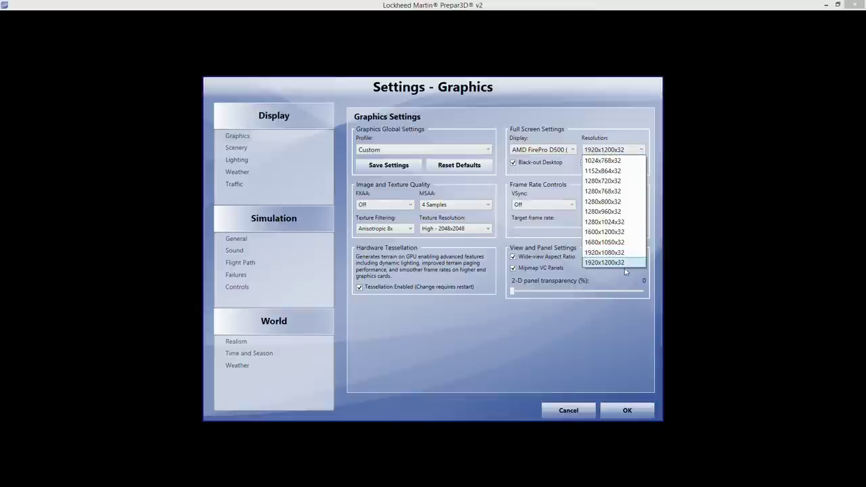
pyautogui.click(631, 150)
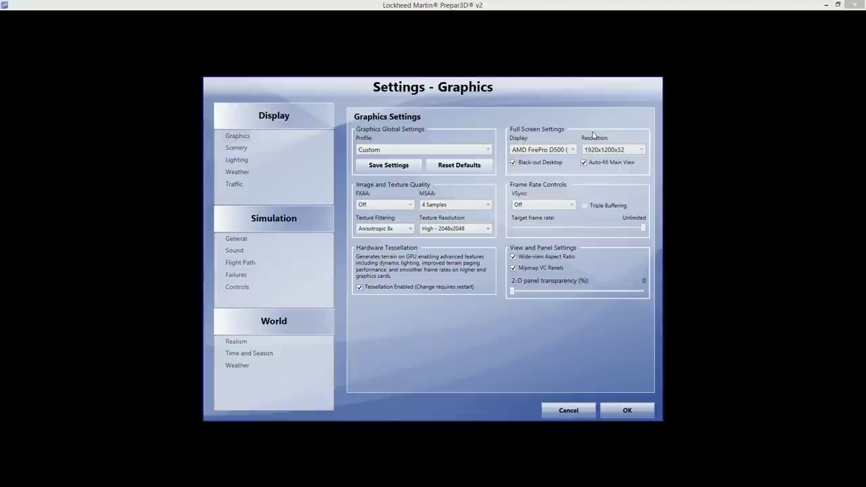
pyautogui.click(625, 153)
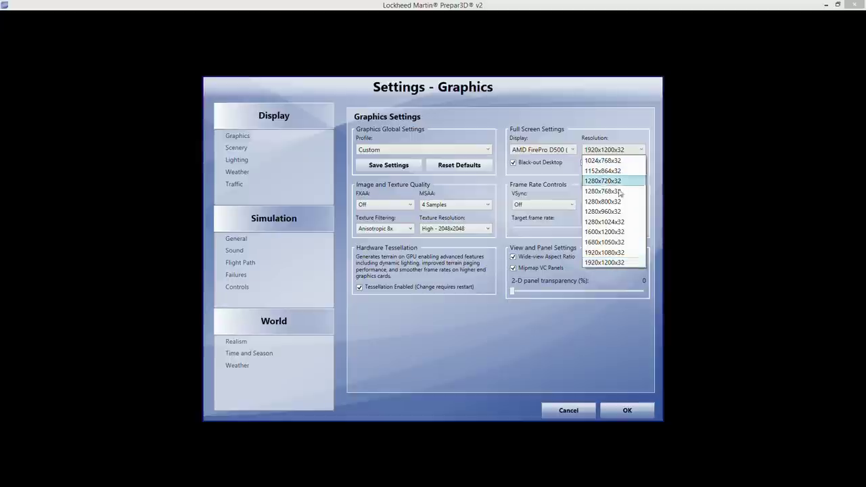
pyautogui.click(607, 135)
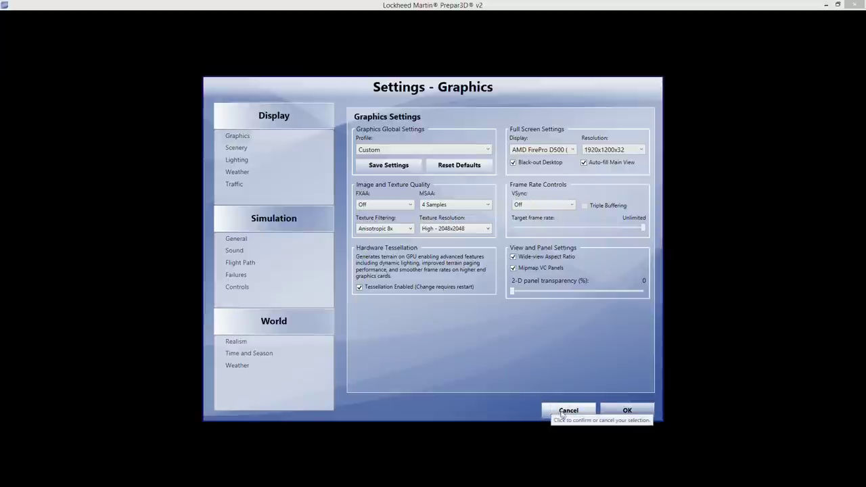
pyautogui.click(560, 411)
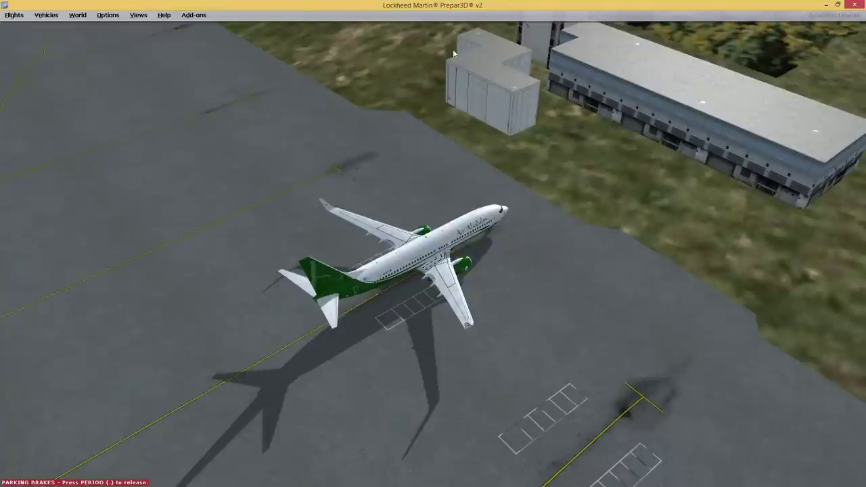
# - Hide the menu bar in the simulator's main view and bring it back
pyautogui.rightClick(209, 127)
pyautogui.click(163, 262)
pyautogui.rightClick(153, 255)
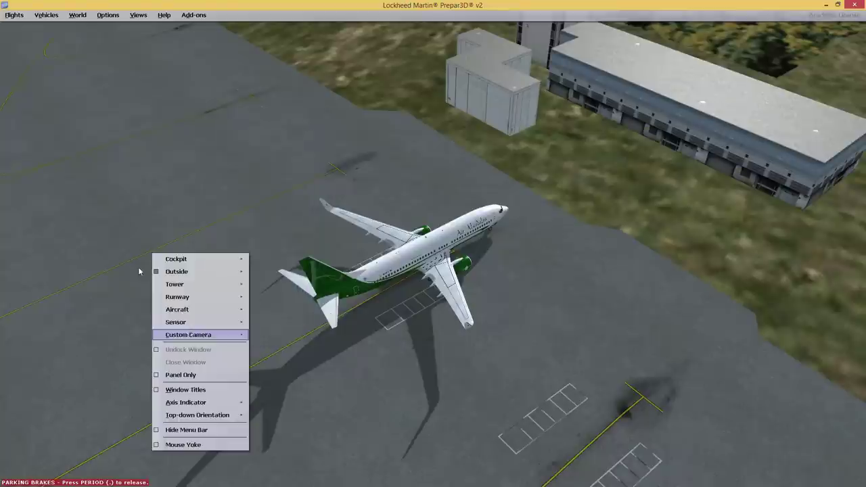
pyautogui.click(184, 432)
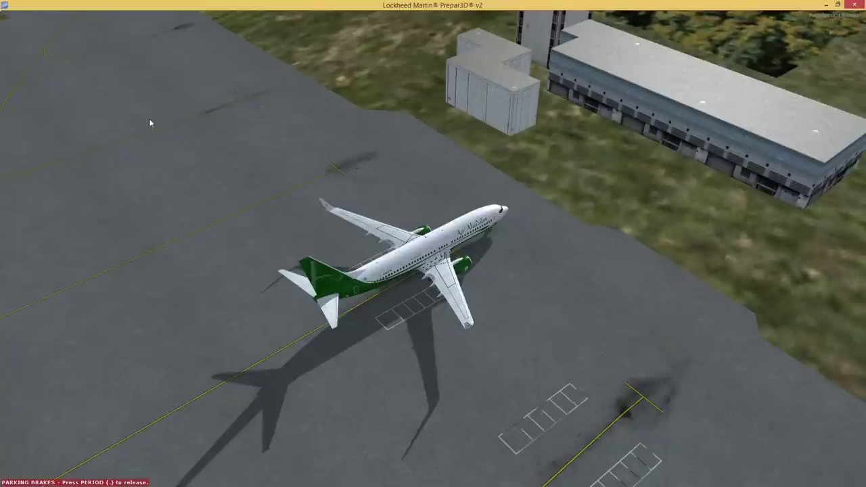
pyautogui.rightClick(84, 43)
pyautogui.click(49, 68)
pyautogui.press('alt')
# - Open the display settings, examine the FXAA options, and cancel the settings
pyautogui.click(118, 15)
pyautogui.moveTo(153, 169)
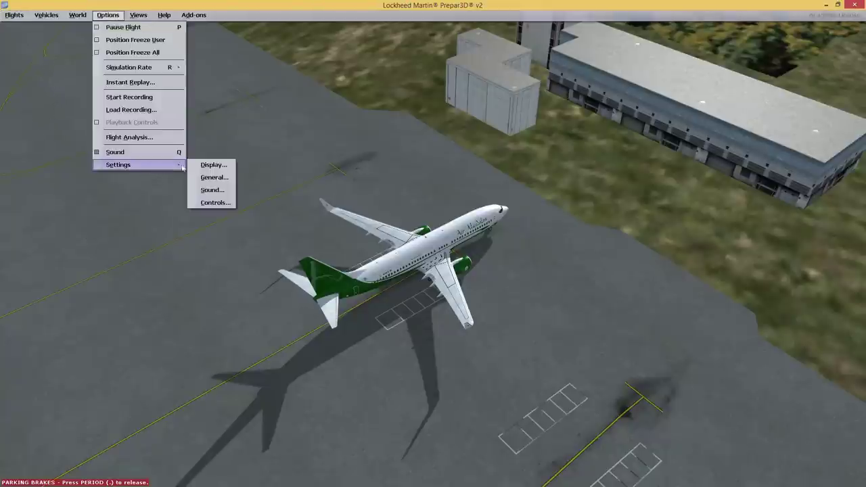
pyautogui.click(207, 165)
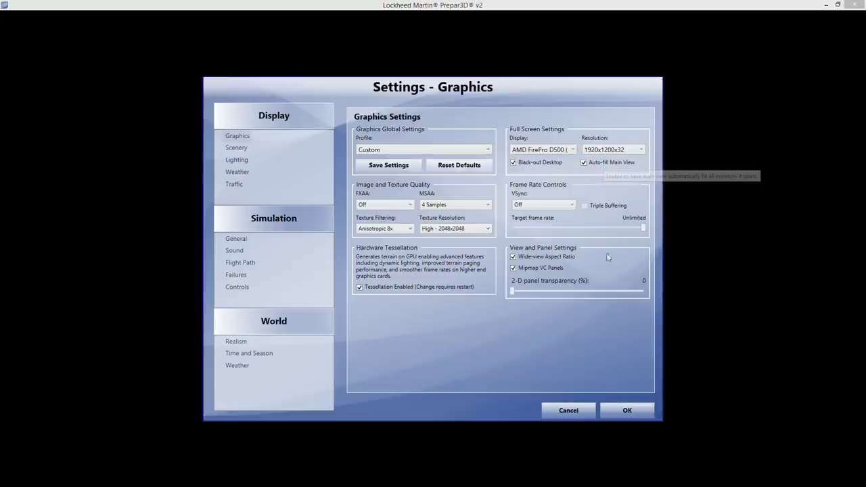
pyautogui.click(397, 206)
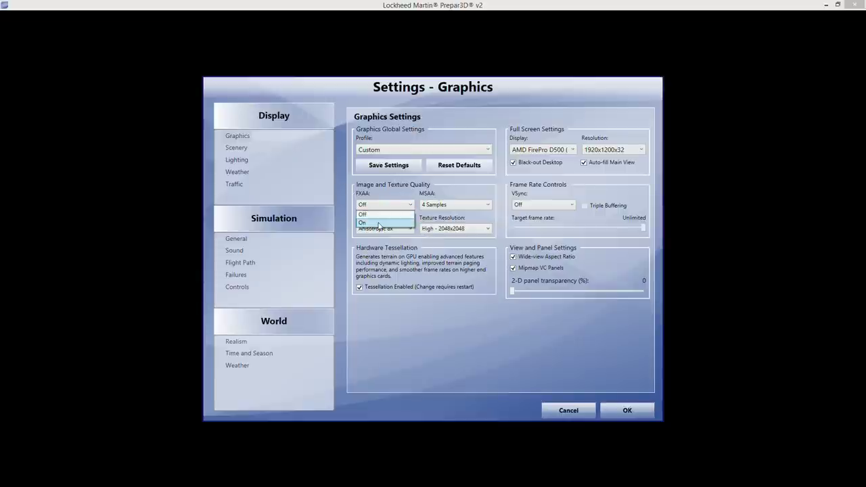
pyautogui.click(376, 213)
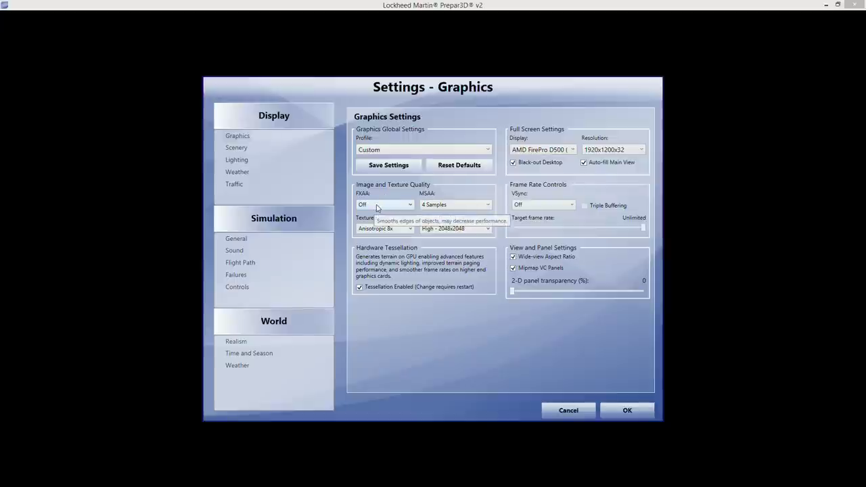
pyautogui.click(378, 205)
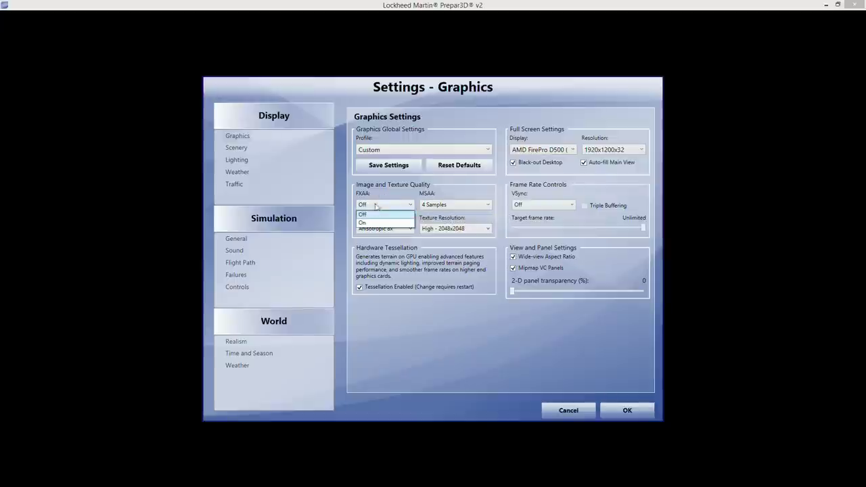
pyautogui.click(378, 204)
pyautogui.click(568, 410)
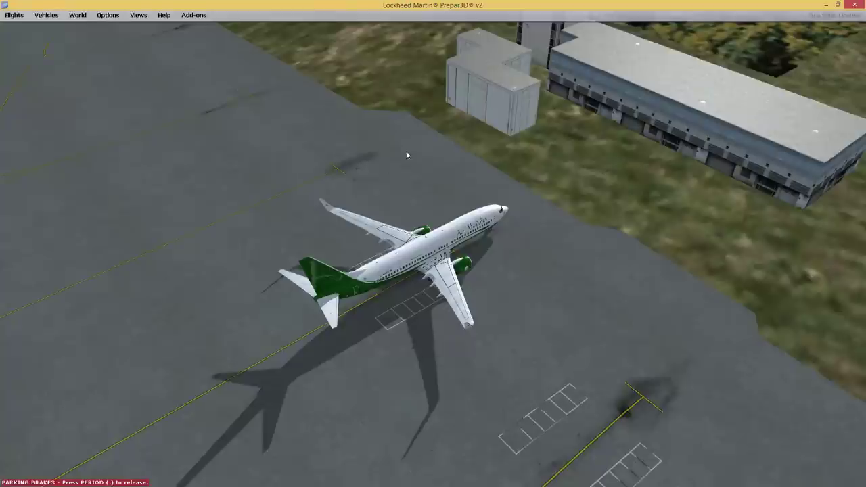
# - Reset the outside spot view of the aircraft and zoom out to 0.50
pyautogui.hotkey('ctrl', 'space')
pyautogui.scroll(-2, 419, 270)
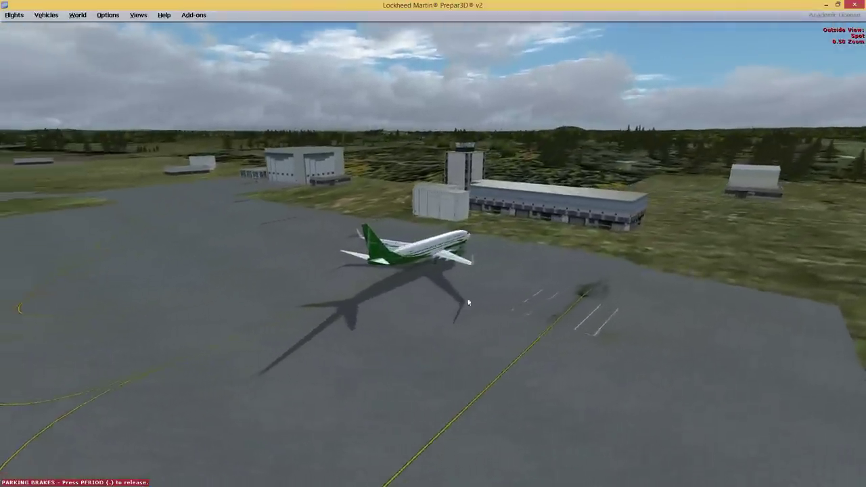
pyautogui.click(77, 15)
pyautogui.click(144, 65)
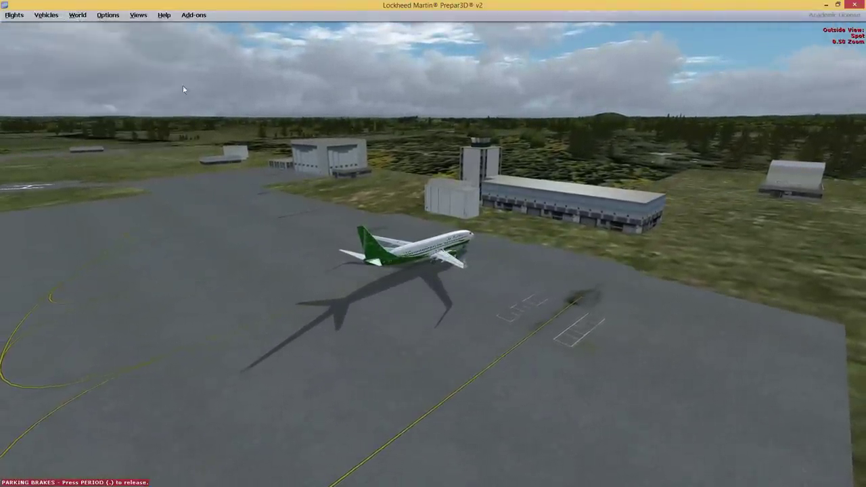
# - Open the airport selection dialog and close it without choosing another airport
pyautogui.click(78, 14)
pyautogui.moveTo(98, 22)
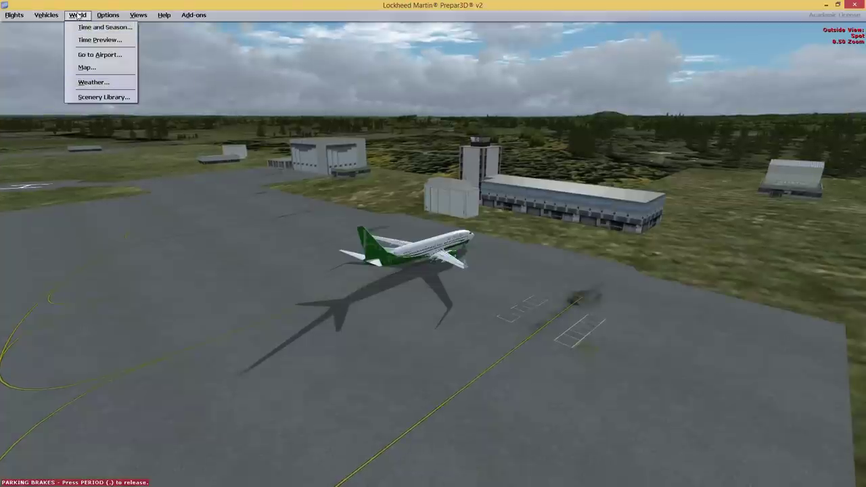
pyautogui.moveTo(74, 12)
pyautogui.click(98, 54)
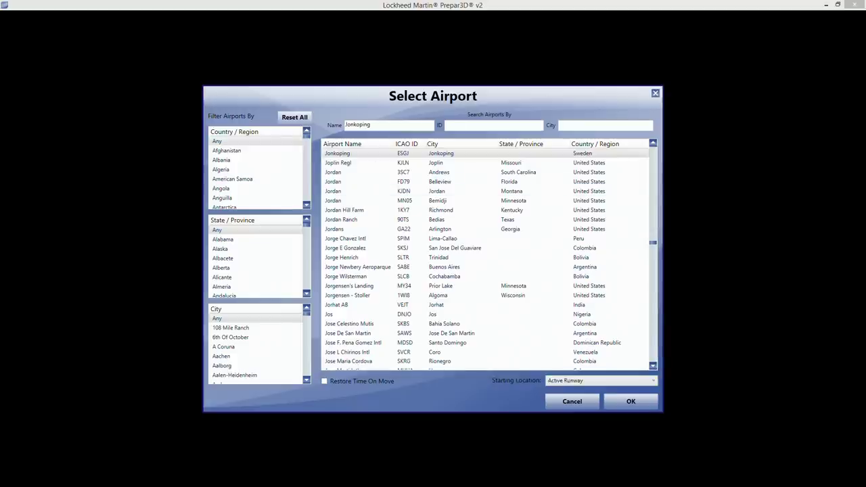
pyautogui.click(615, 412)
# - Open the scenery library, review the listed scenery areas and their priorities, and accept the dialog
pyautogui.click(107, 15)
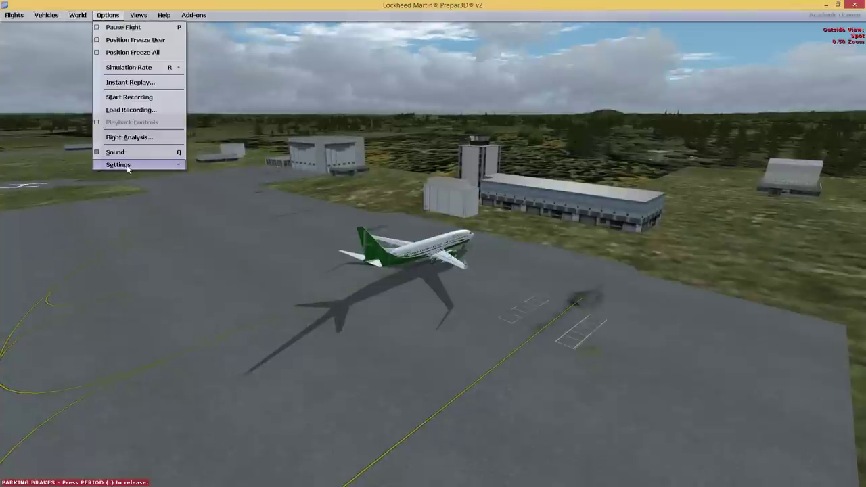
pyautogui.moveTo(75, 11)
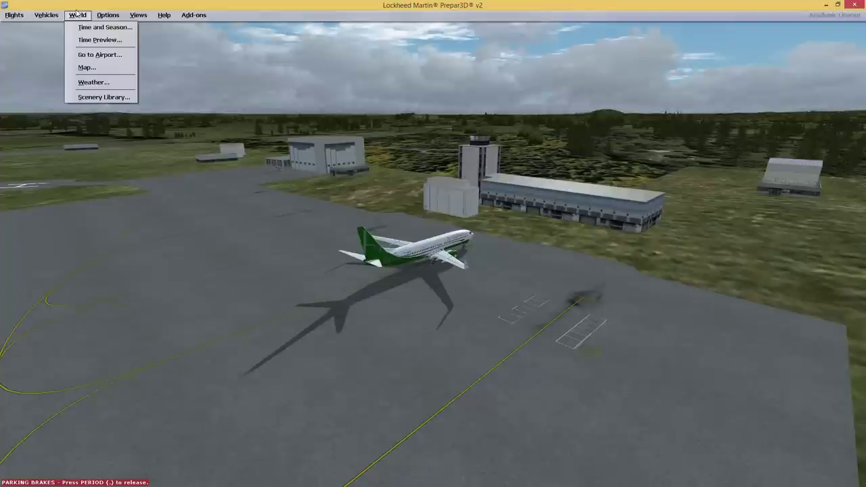
pyautogui.click(102, 97)
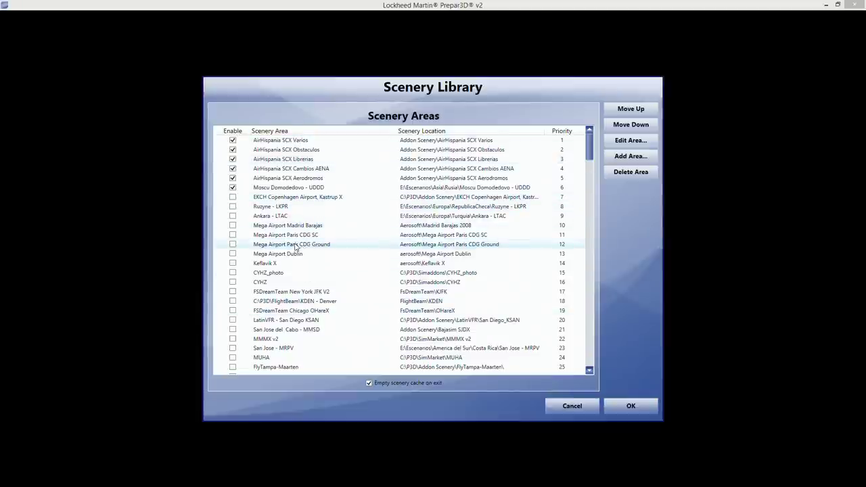
pyautogui.click(626, 404)
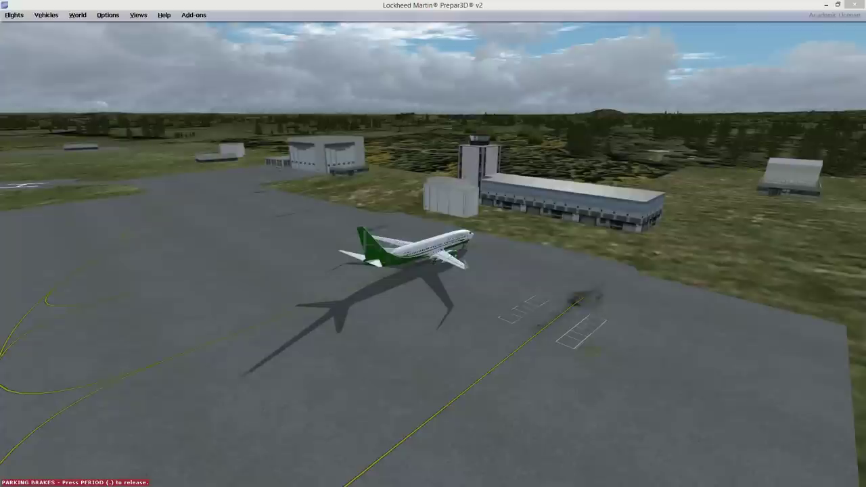
# - Move the aircraft to Madrid Barajas by airport ID lemd, with one of the small 300-series gates as starting location
pyautogui.click(74, 16)
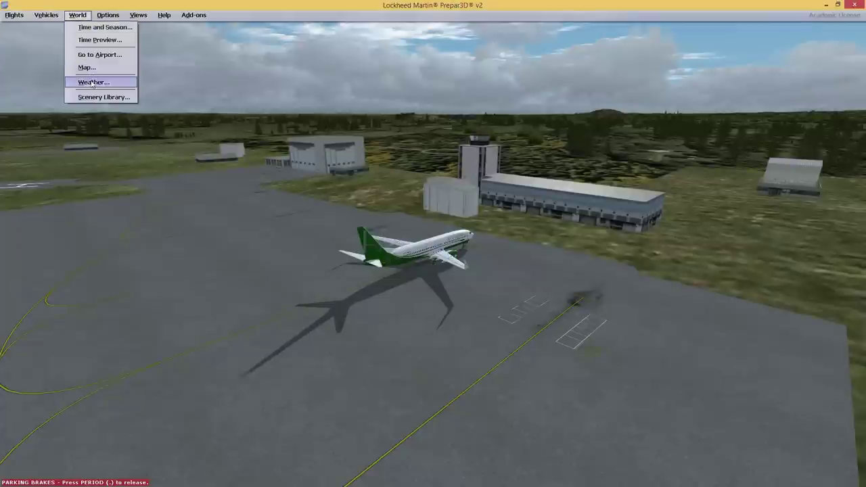
pyautogui.click(102, 54)
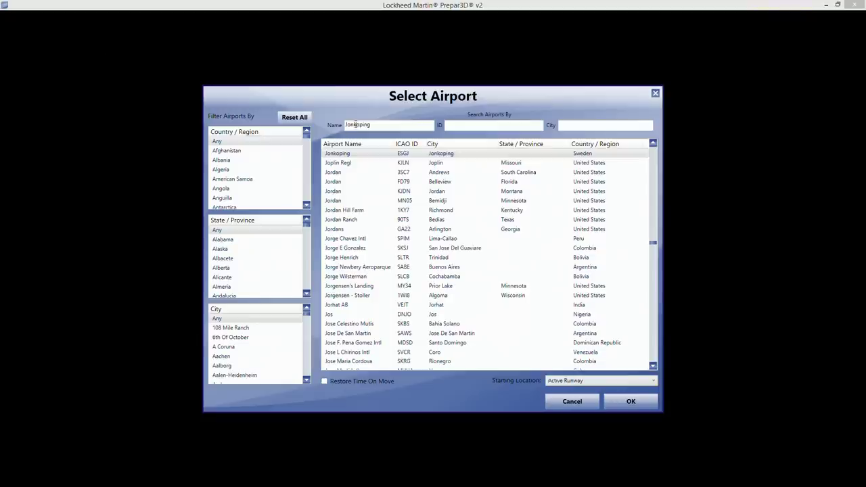
pyautogui.click(455, 126)
pyautogui.write('lemd')
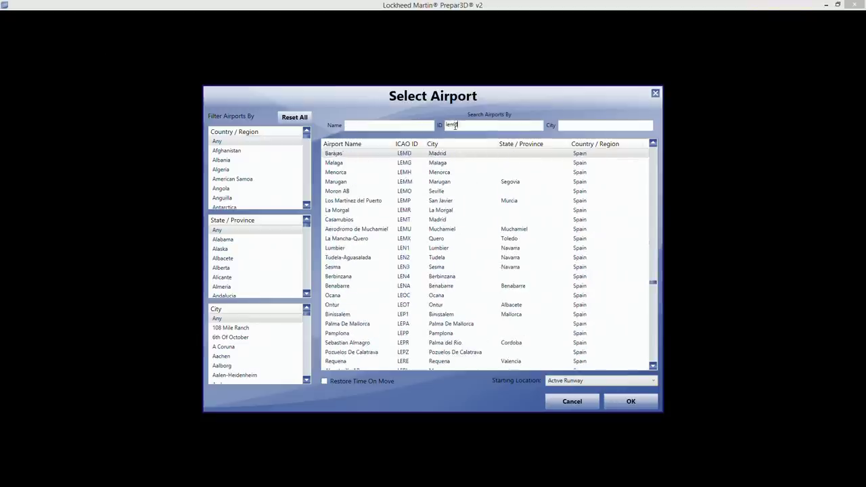
pyautogui.click(567, 381)
pyautogui.scroll(-1, 624, 257)
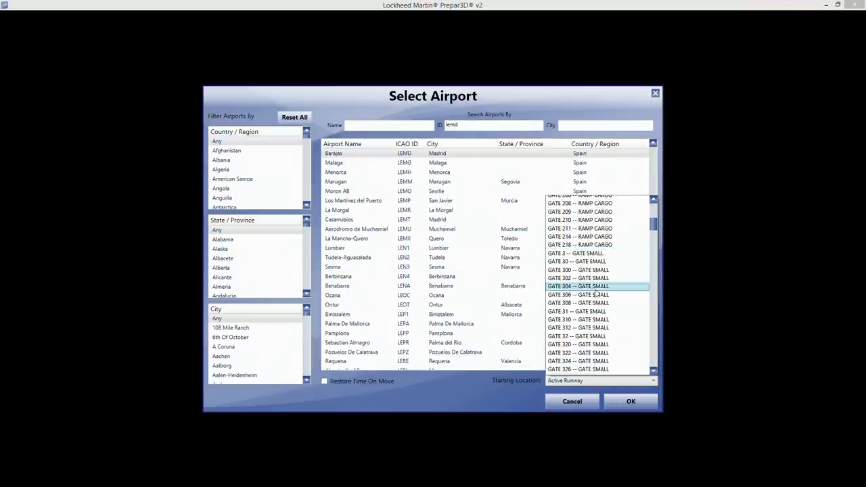
pyautogui.click(598, 286)
pyautogui.click(615, 402)
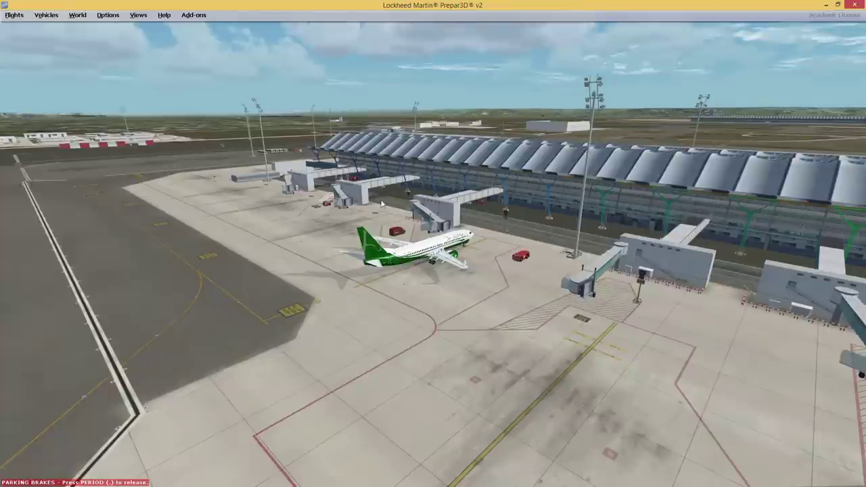
# - Turn FXAA on in the display graphics settings, apply it, and inspect the parked aircraft close up
pyautogui.click(107, 15)
pyautogui.moveTo(136, 165)
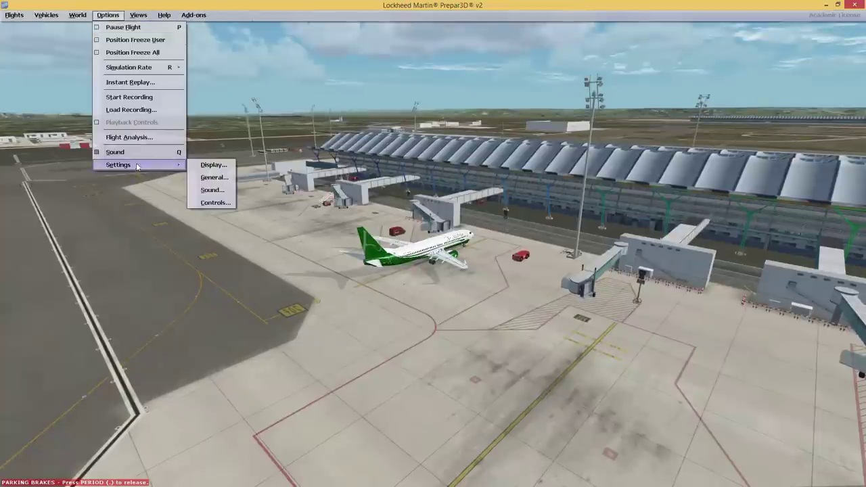
pyautogui.click(209, 165)
pyautogui.click(389, 205)
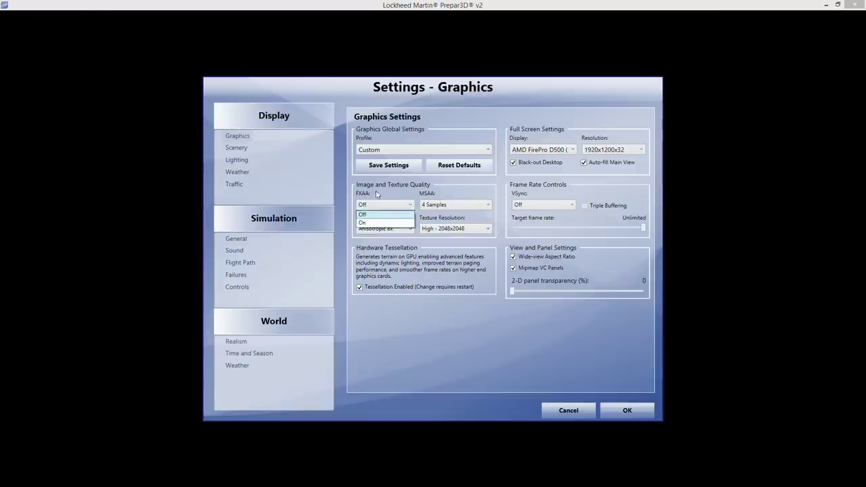
pyautogui.click(371, 223)
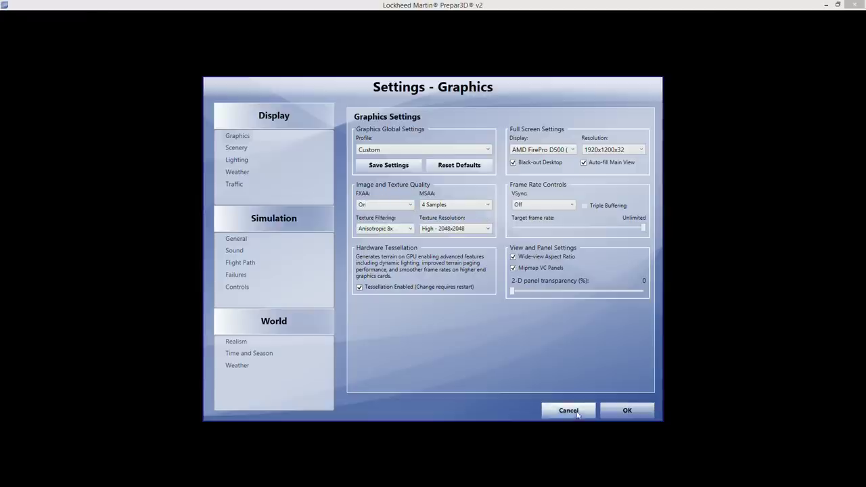
pyautogui.click(627, 410)
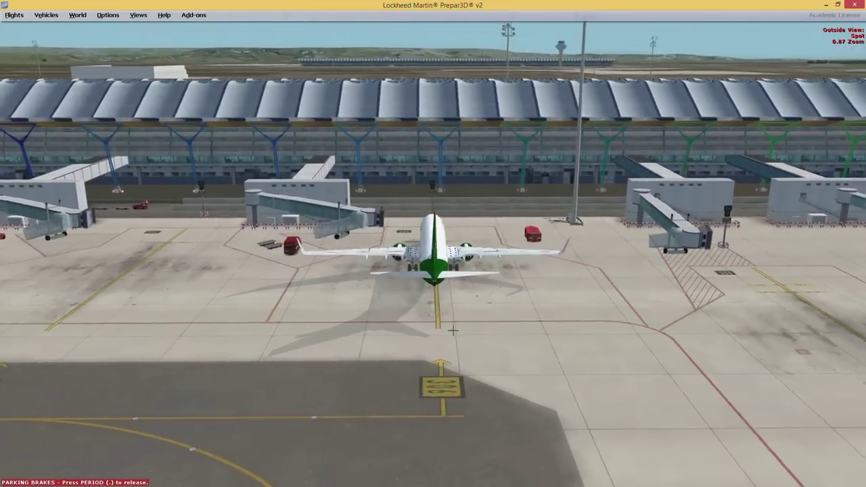
pyautogui.scroll(5, 452, 330)
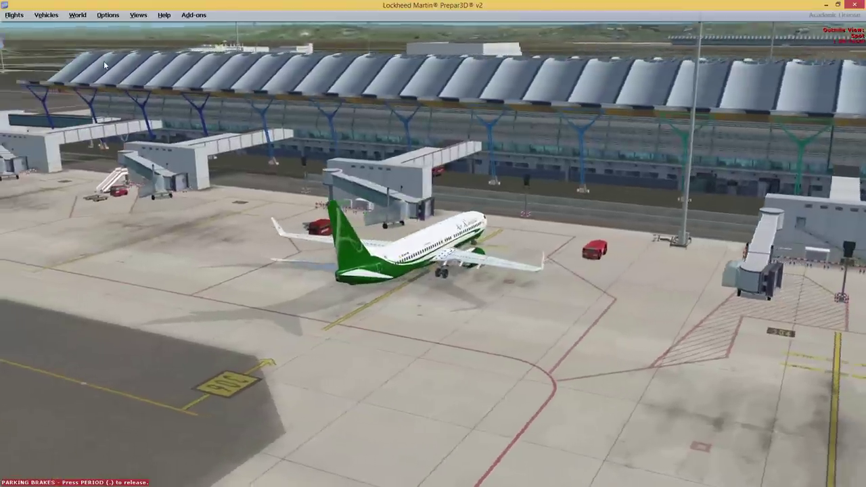
# - Set FXAA back to Off in the display graphics settings and apply the change
pyautogui.click(108, 15)
pyautogui.moveTo(155, 164)
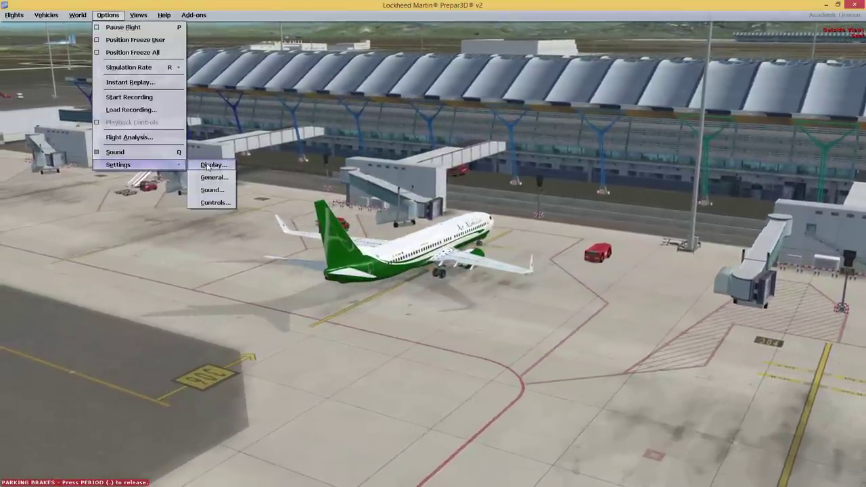
pyautogui.click(211, 165)
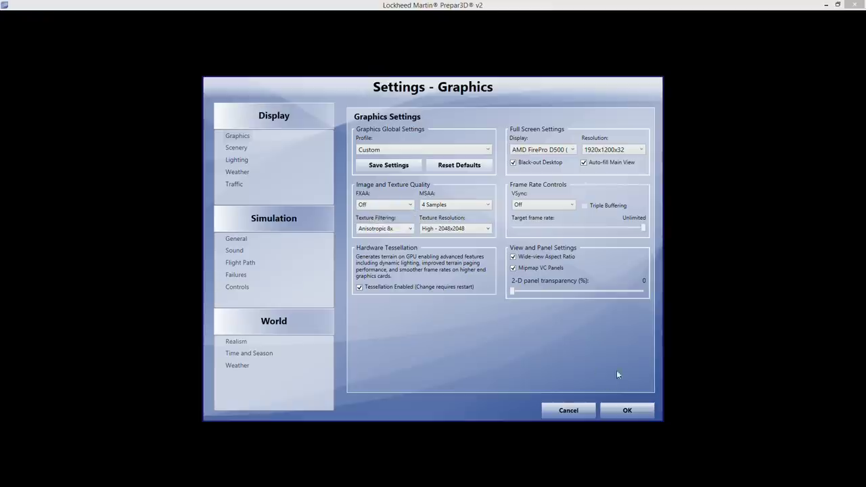
pyautogui.click(626, 410)
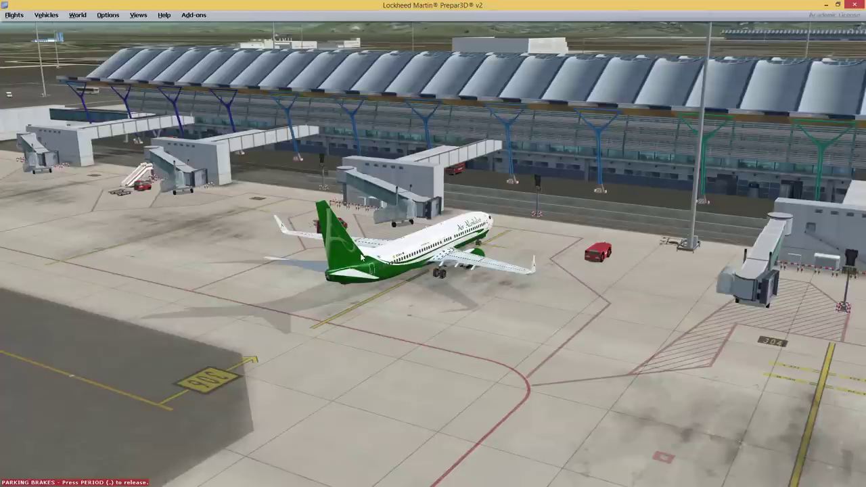
# - Set MSAA to None in the display graphics settings and apply the change
pyautogui.click(108, 15)
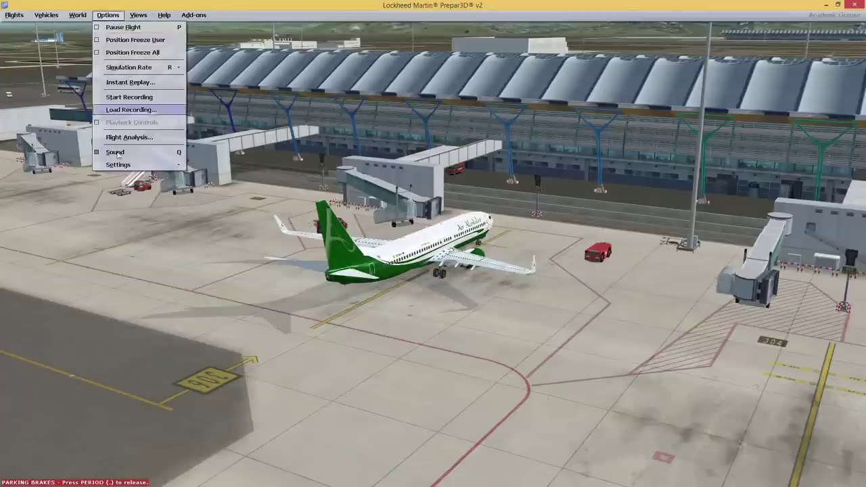
pyautogui.moveTo(142, 161)
pyautogui.click(209, 166)
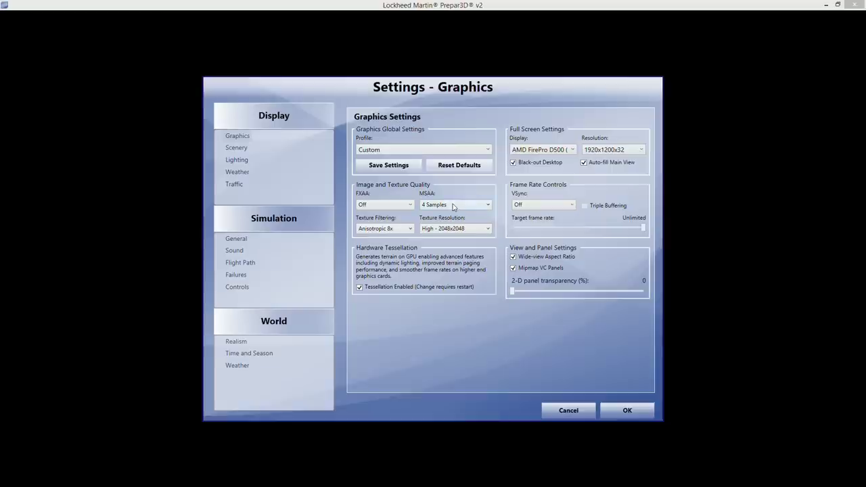
pyautogui.click(454, 205)
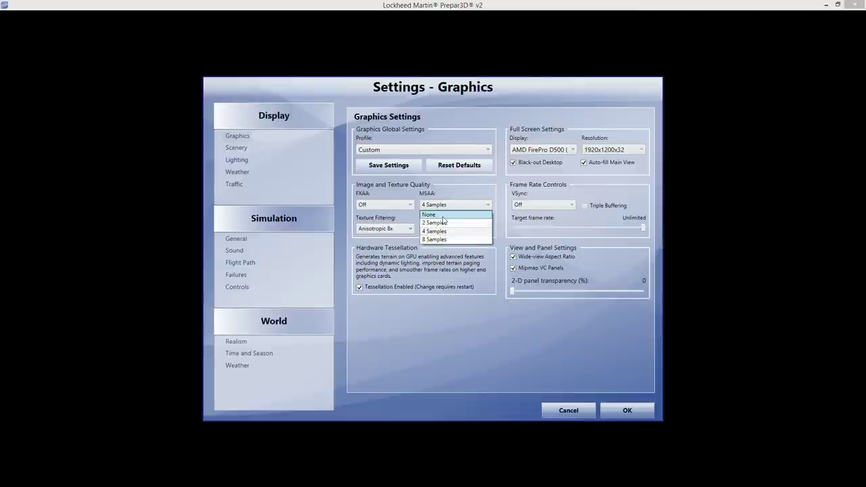
pyautogui.click(443, 216)
pyautogui.click(626, 409)
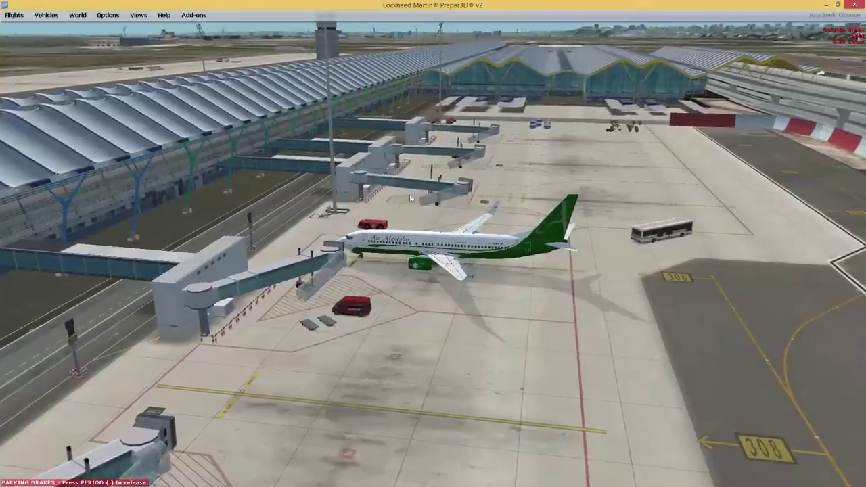
# - Set MSAA to 4 Samples in the display graphics settings, leaving FXAA off, and apply the change
pyautogui.click(108, 15)
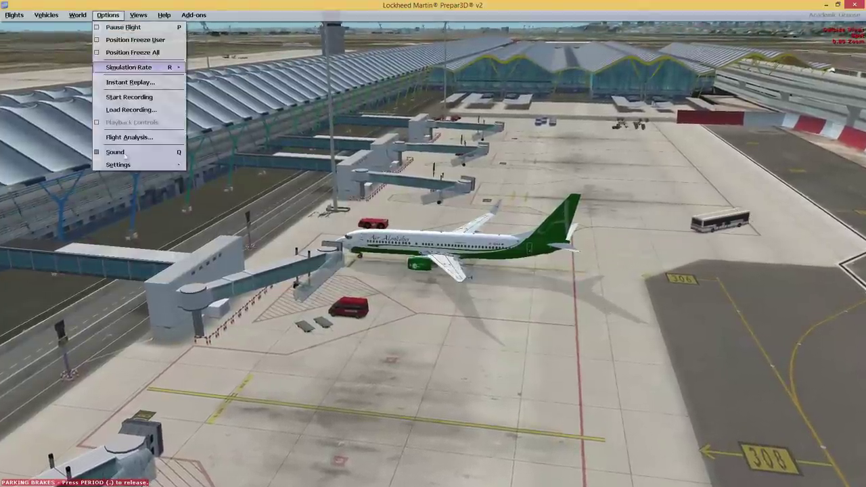
pyautogui.moveTo(128, 168)
pyautogui.click(213, 165)
pyautogui.click(384, 205)
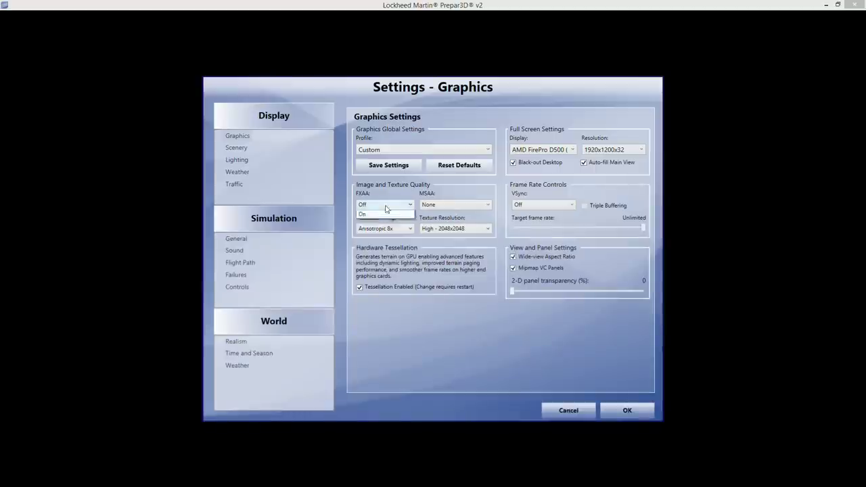
pyautogui.click(439, 205)
pyautogui.click(449, 230)
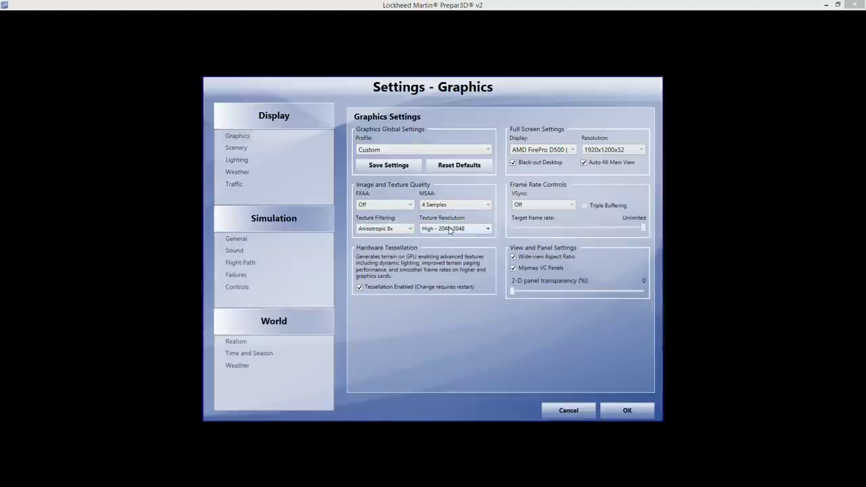
pyautogui.click(627, 410)
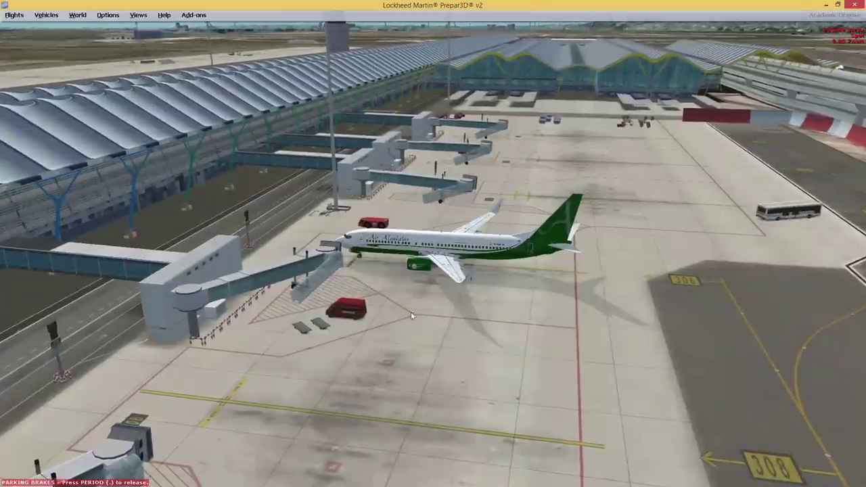
# - Set the texture filtering to Trilinear in the display graphics settings and apply the change
pyautogui.click(108, 15)
pyautogui.moveTo(169, 165)
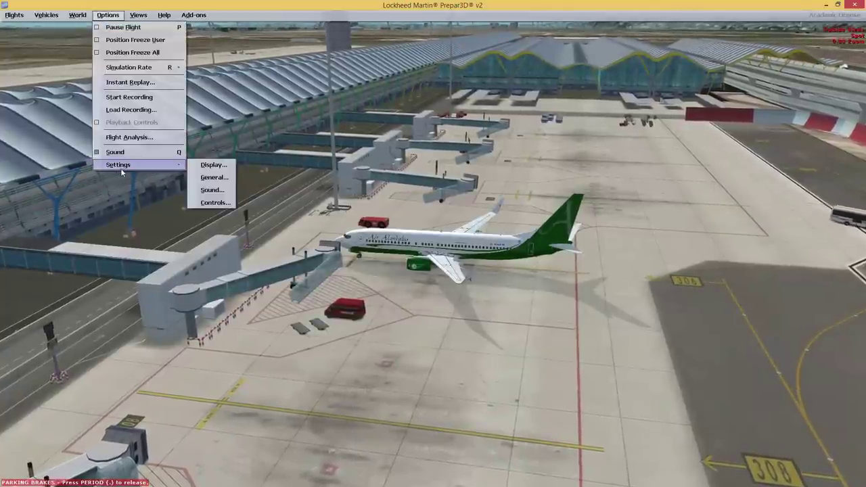
pyautogui.click(224, 166)
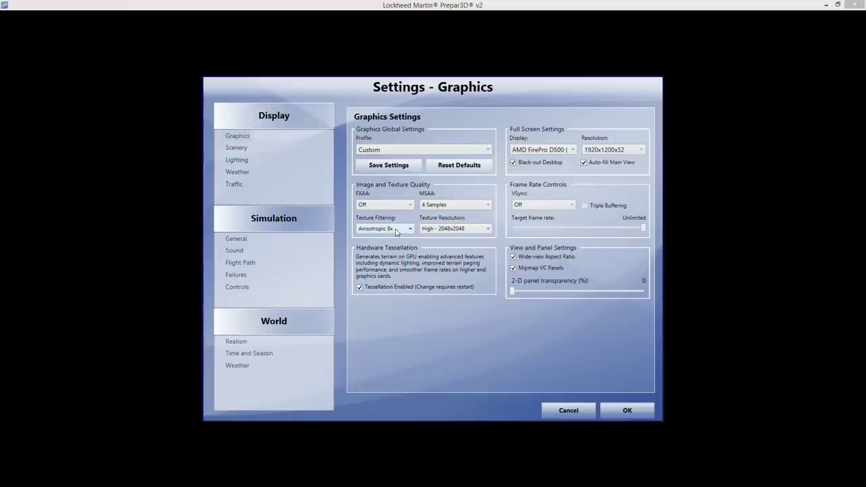
pyautogui.click(396, 230)
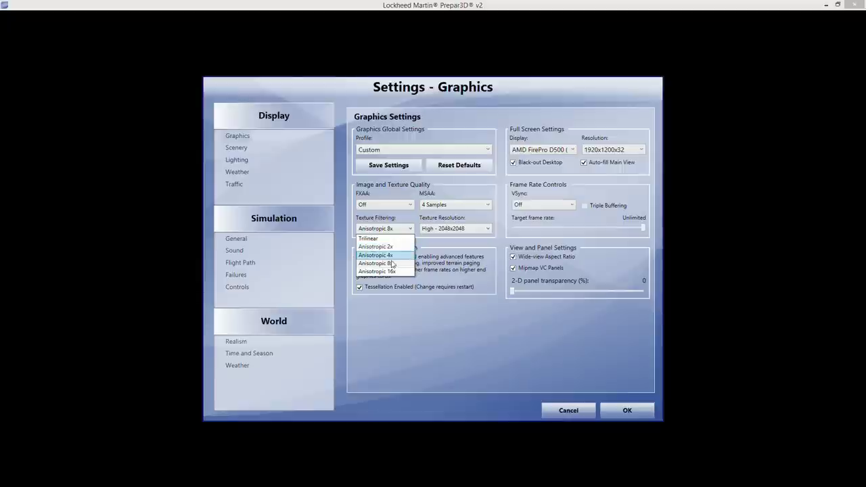
pyautogui.click(386, 239)
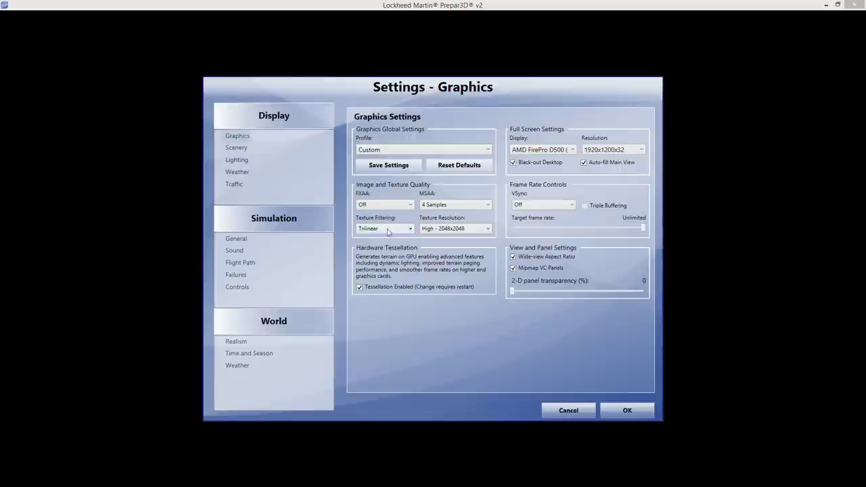
pyautogui.click(627, 411)
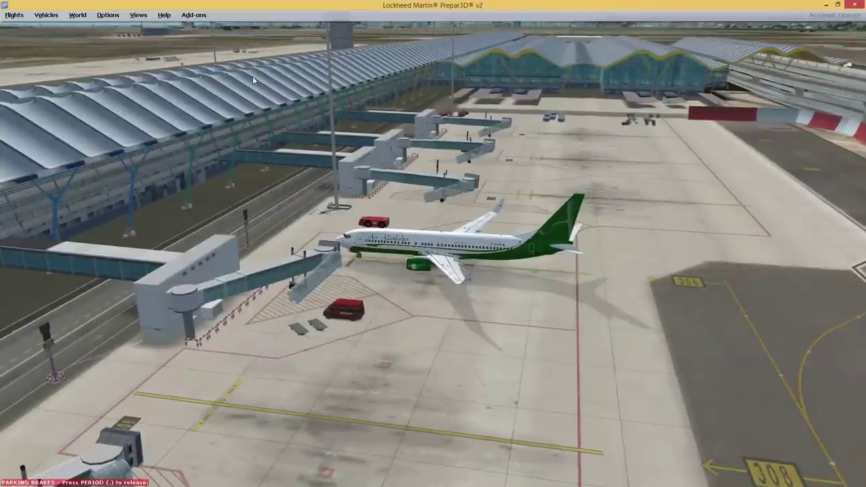
# - Set the texture filtering to Anisotropic 8x and examine the texture resolution options, keeping High - 2048x2048
pyautogui.click(108, 15)
pyautogui.moveTo(135, 166)
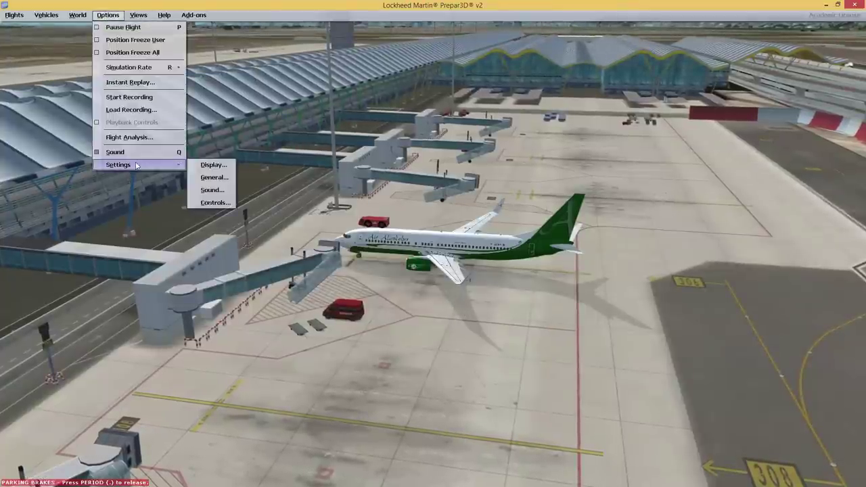
pyautogui.click(208, 166)
pyautogui.click(382, 228)
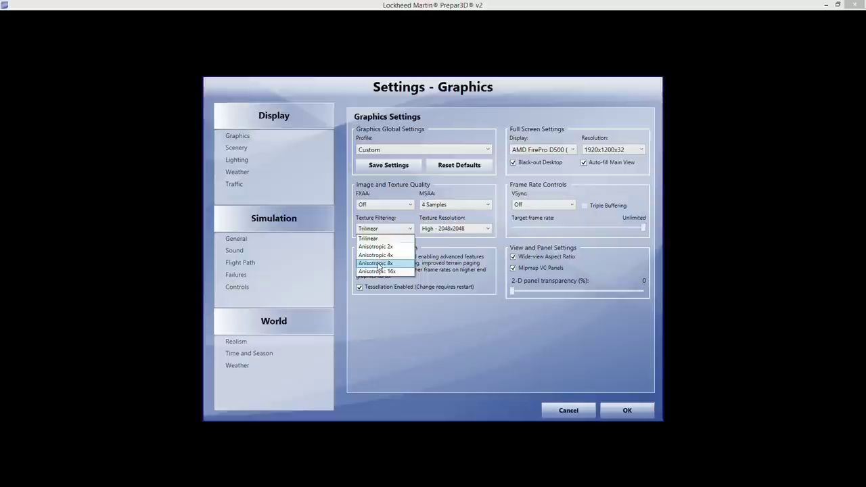
pyautogui.click(378, 263)
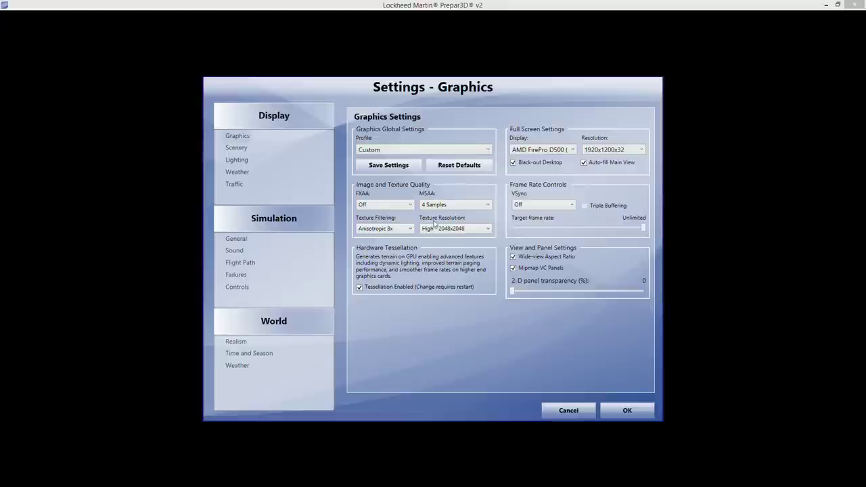
pyautogui.click(436, 228)
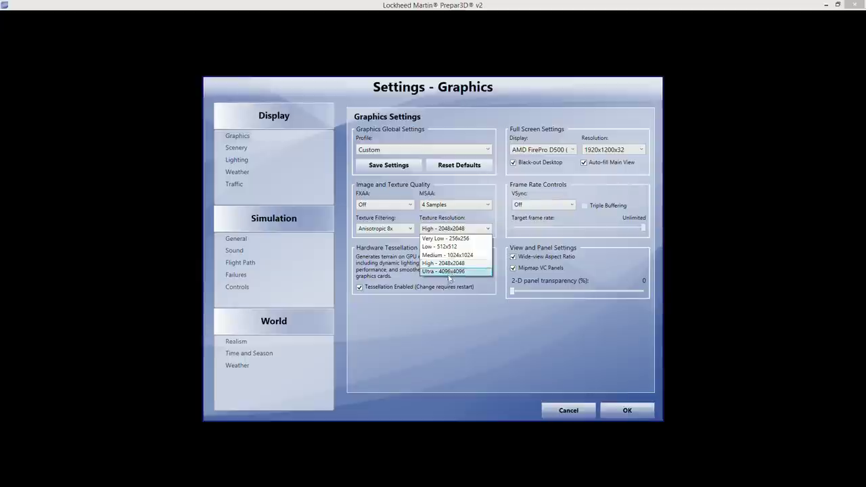
pyautogui.click(461, 228)
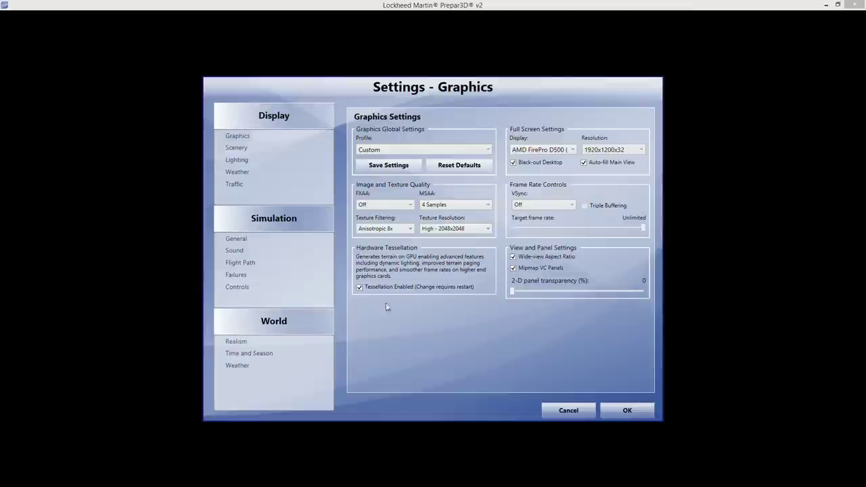
# - Confirm the graphics settings, switch to the virtual cockpit and look across the instrument panel
pyautogui.click(615, 412)
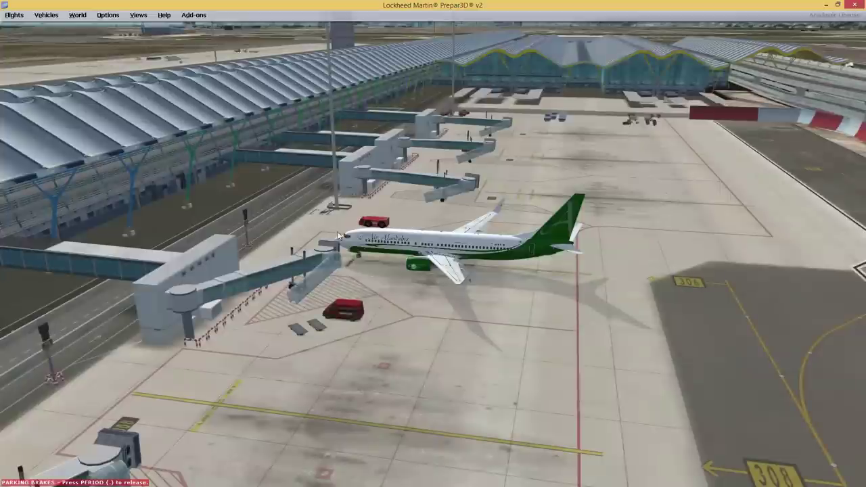
pyautogui.rightClick(308, 192)
pyautogui.moveTo(326, 200)
pyautogui.click(437, 212)
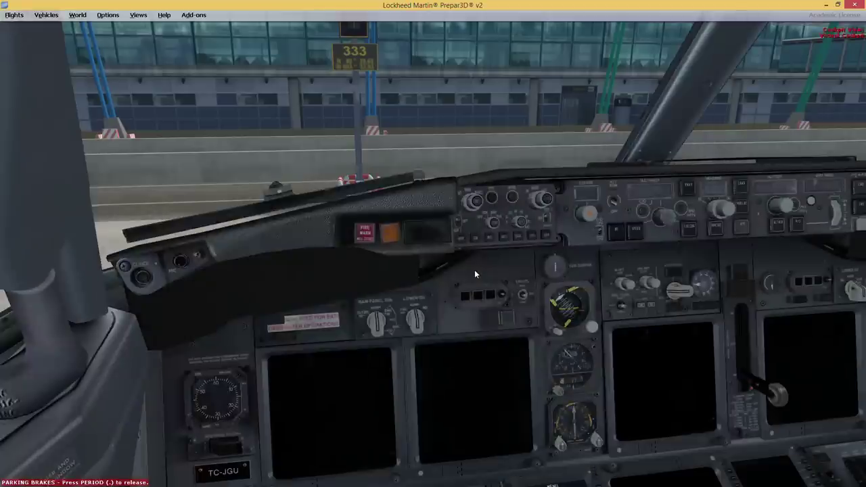
pyautogui.moveTo(474, 269); pyautogui.dragTo(544, 312)
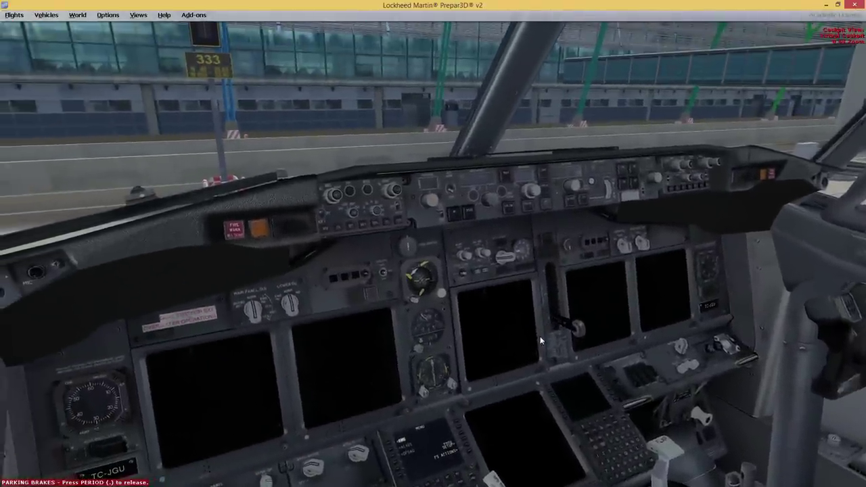
# - Open the time preview and set its time offset to about 6.95 hours to examine the cockpit in evening light
pyautogui.click(102, 15)
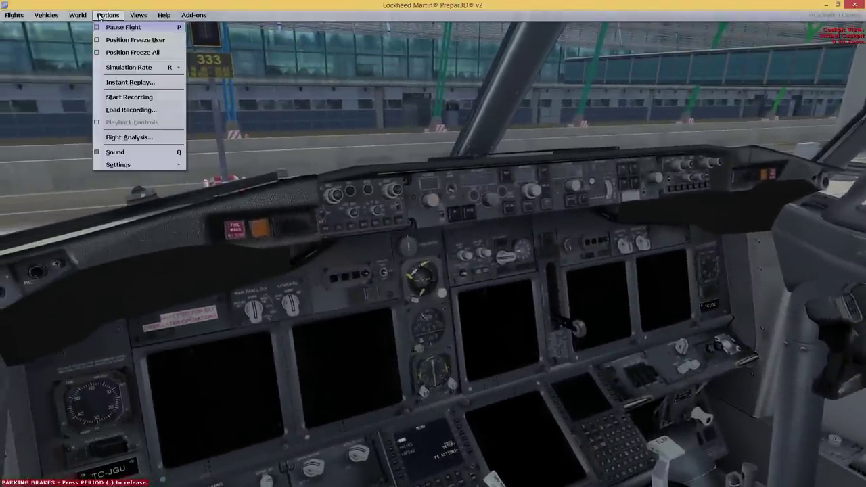
pyautogui.moveTo(73, 16)
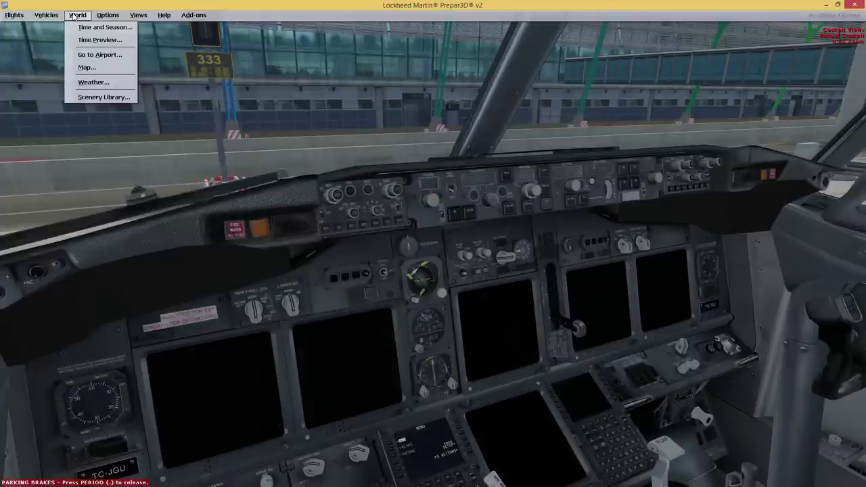
pyautogui.click(74, 16)
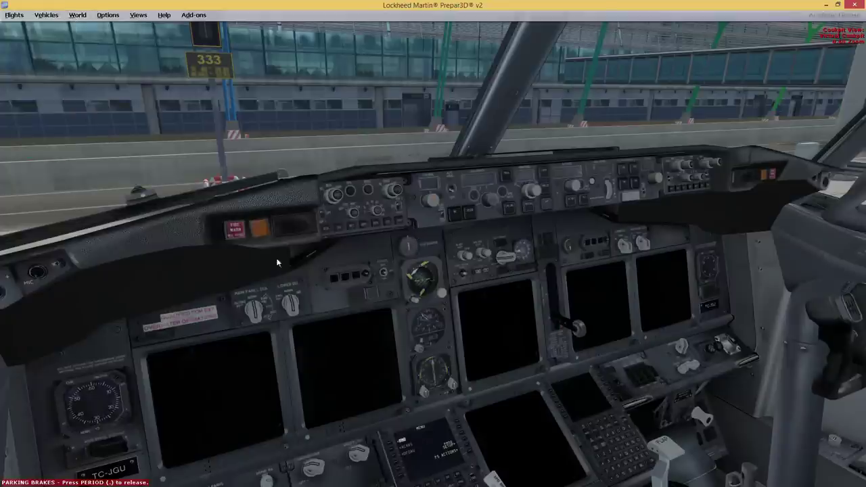
pyautogui.moveTo(583, 222); pyautogui.dragTo(614, 123)
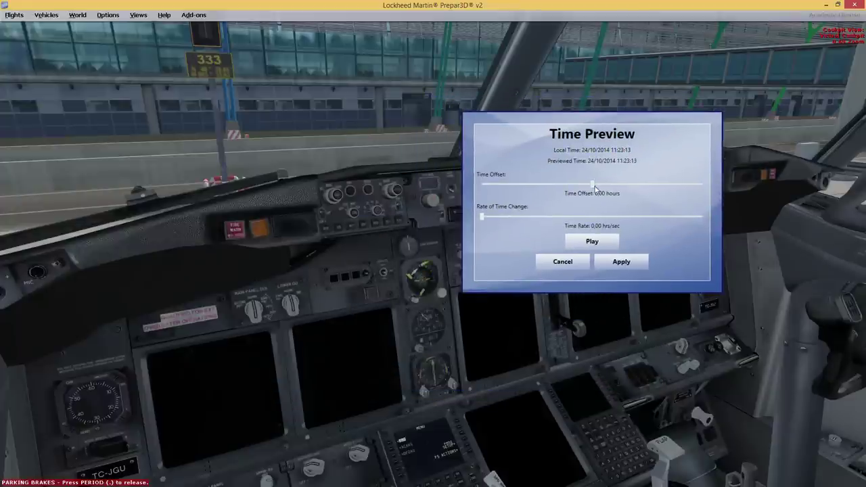
pyautogui.moveTo(593, 184); pyautogui.dragTo(624, 184)
# - Switch from the virtual cockpit to the outside spot view of the aircraft
pyautogui.rightClick(188, 142)
pyautogui.moveTo(192, 145)
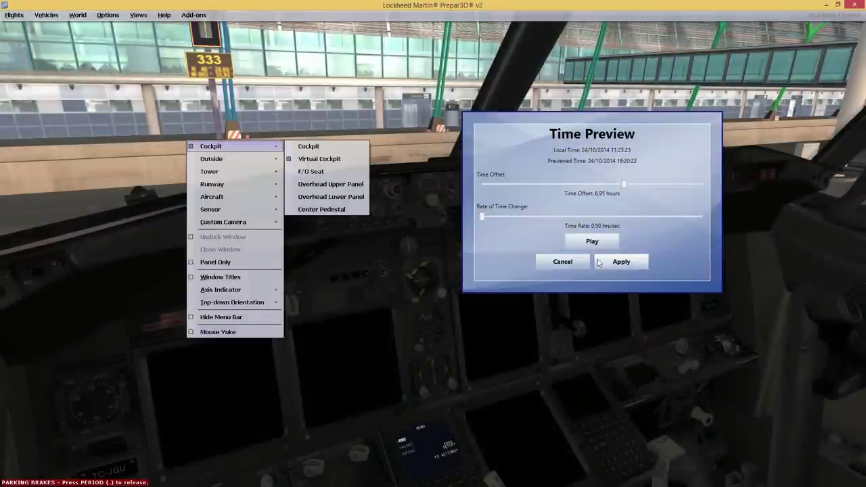
pyautogui.moveTo(223, 158)
pyautogui.click(306, 159)
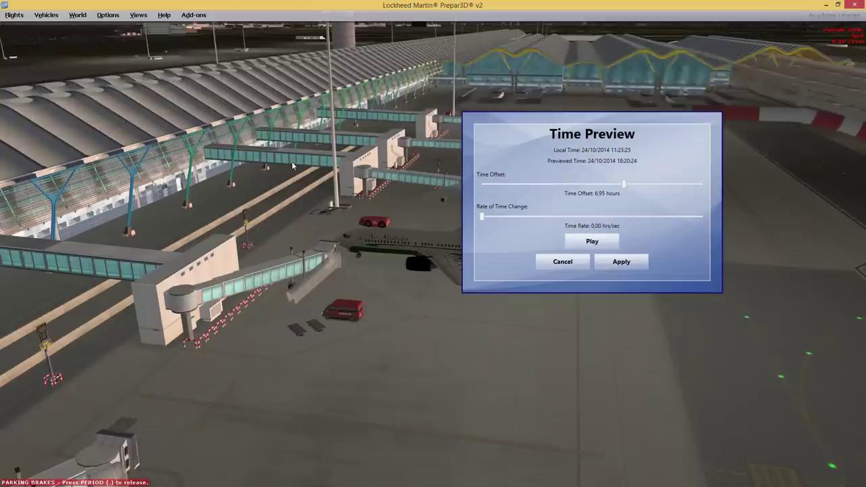
# - Move the time preview clear of the aircraft, reduce the time offset and cancel the preview
pyautogui.moveTo(564, 134); pyautogui.dragTo(108, 128)
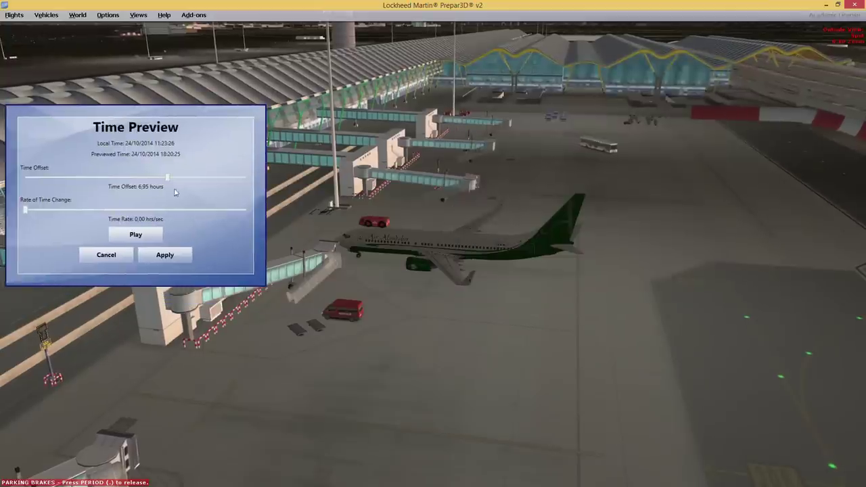
pyautogui.moveTo(167, 178); pyautogui.dragTo(147, 171)
pyautogui.click(112, 257)
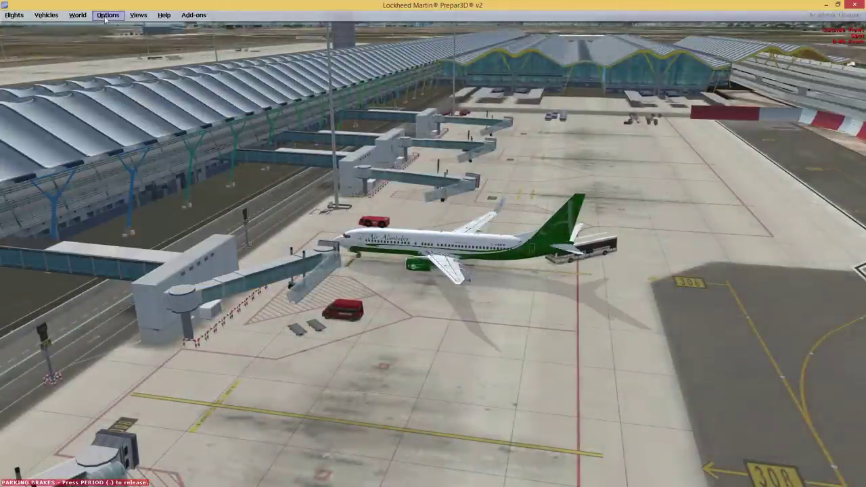
# - Open the display graphics settings and examine the wide-view aspect ratio and Mipmap VC Panels options, briefly checking the scenery settings
pyautogui.click(107, 14)
pyautogui.click(198, 168)
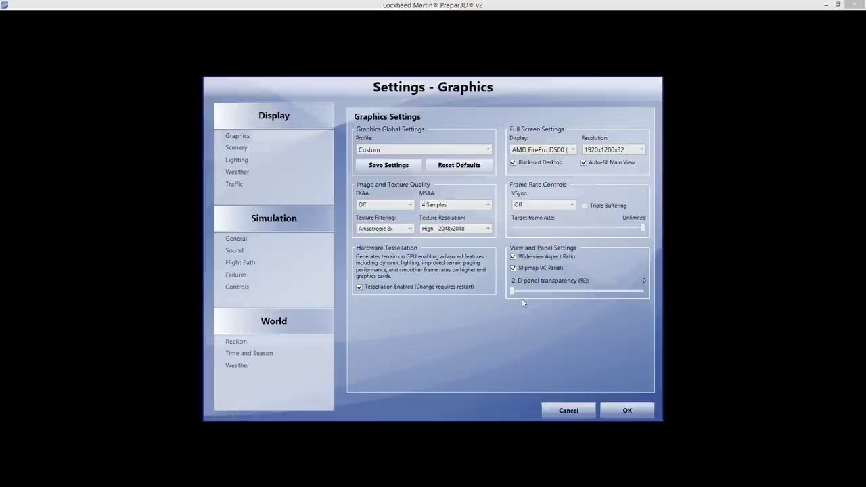
pyautogui.moveTo(521, 261)
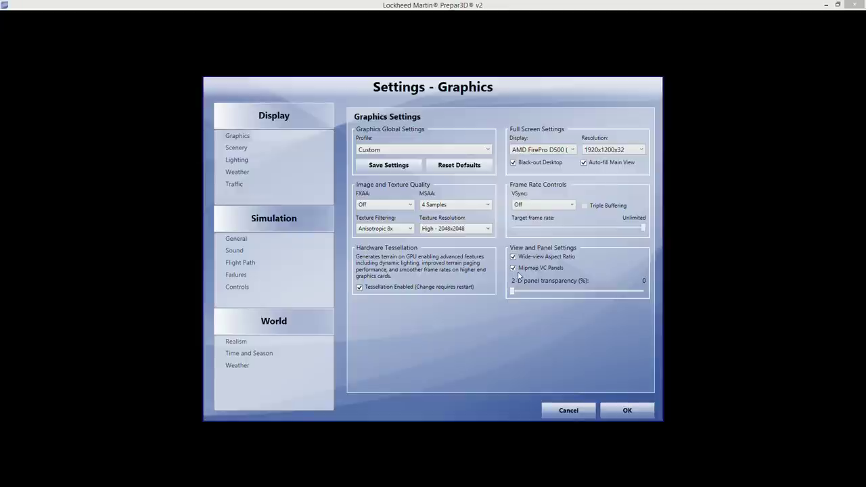
pyautogui.click(241, 152)
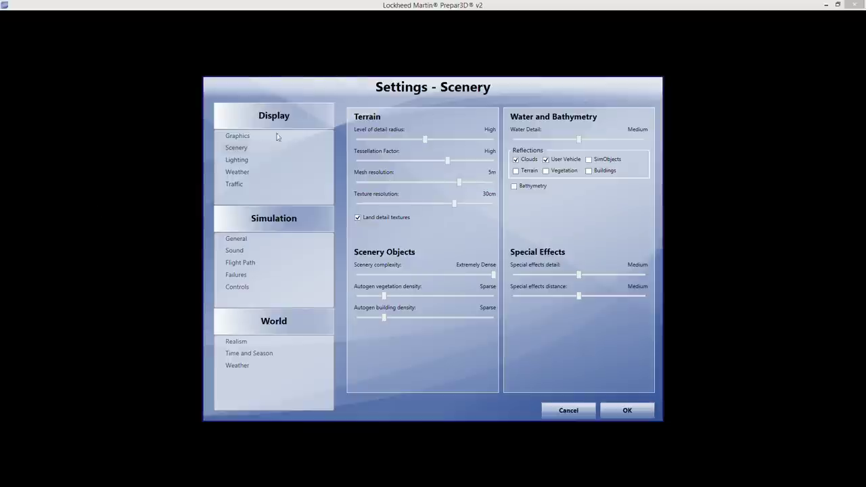
pyautogui.click(248, 136)
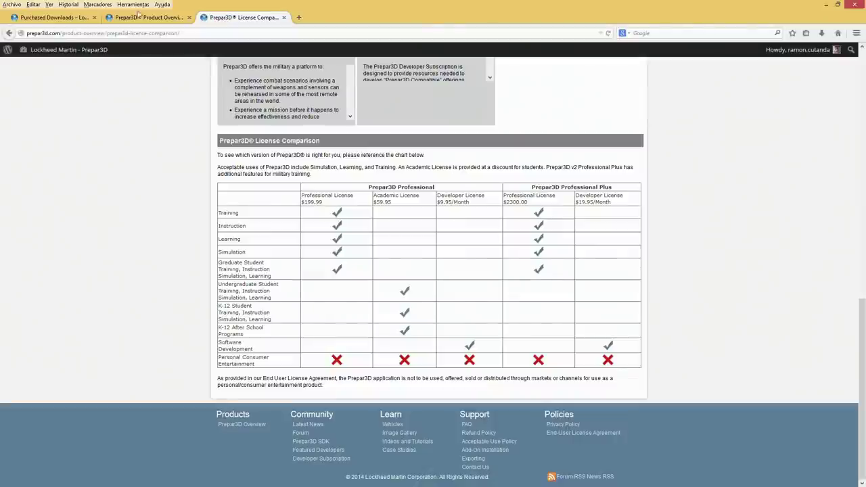
# - Switch to the web browser and look over the AlAndalus Airlines home page in a new tab
pyautogui.click(298, 17)
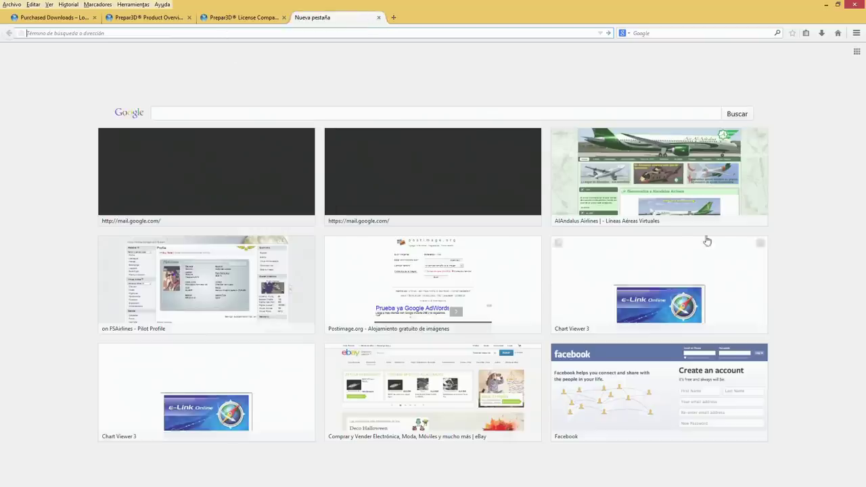
pyautogui.click(653, 205)
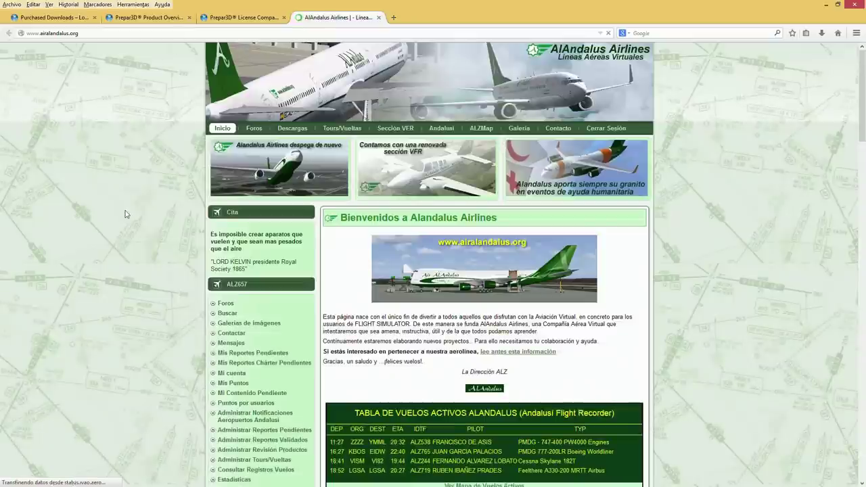
pyautogui.scroll(-5, 130, 218)
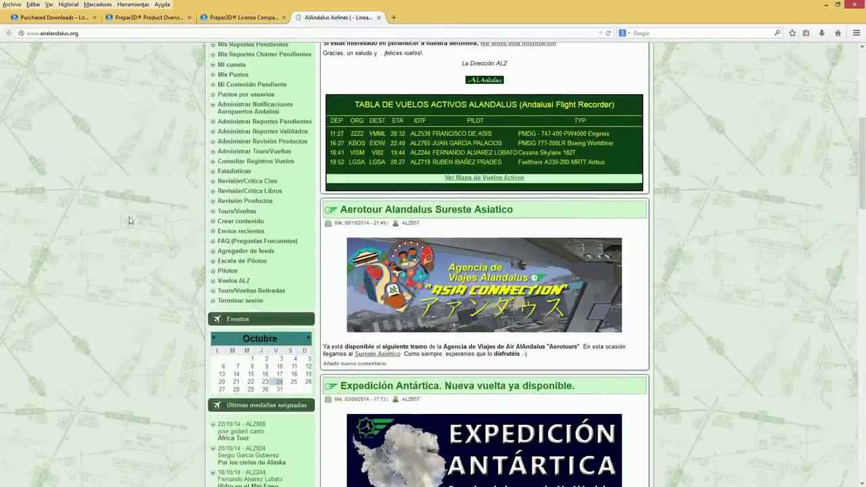
pyautogui.scroll(5, 117, 258)
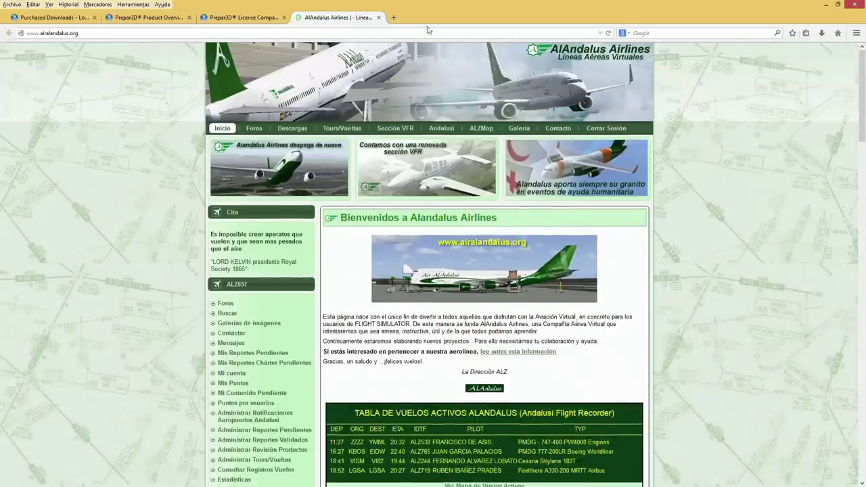
# - Open simulaciondevuelo.com in another new browser tab
pyautogui.click(394, 17)
pyautogui.write('simulaciondevuelo.com/')
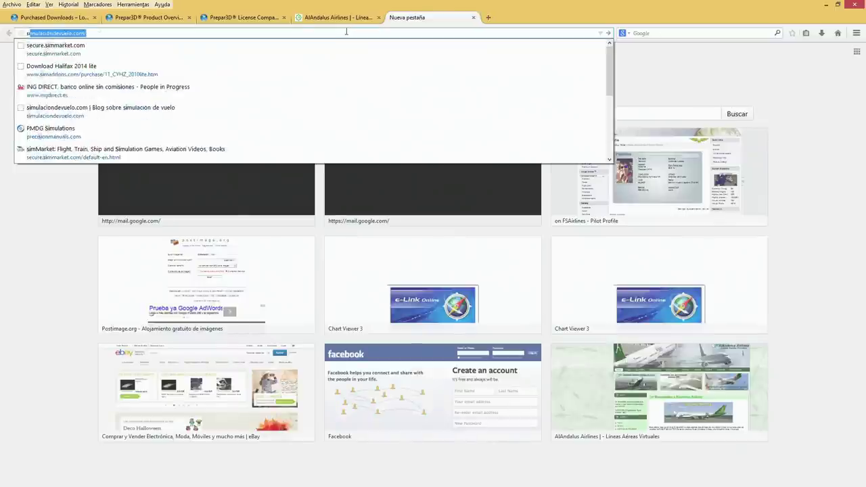
pyautogui.press('Return')
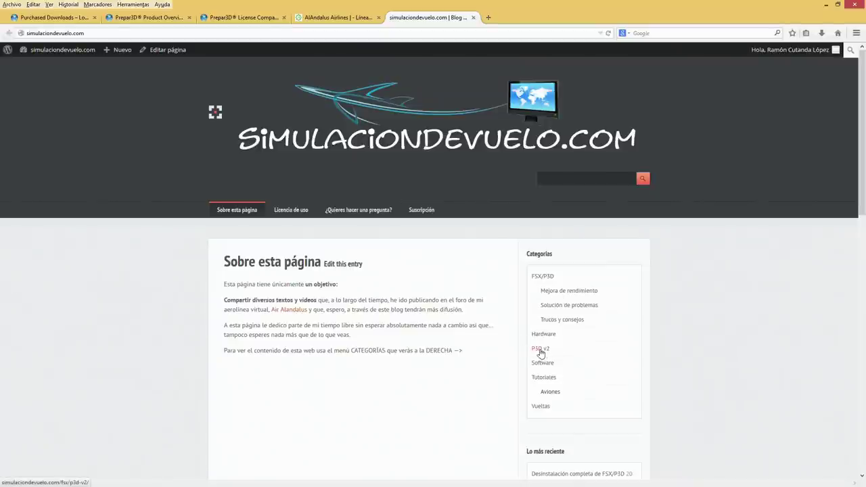
# - Browse the site's "Trucos y consejos" category and the article list under "Mejora de rendimiento"
pyautogui.click(570, 322)
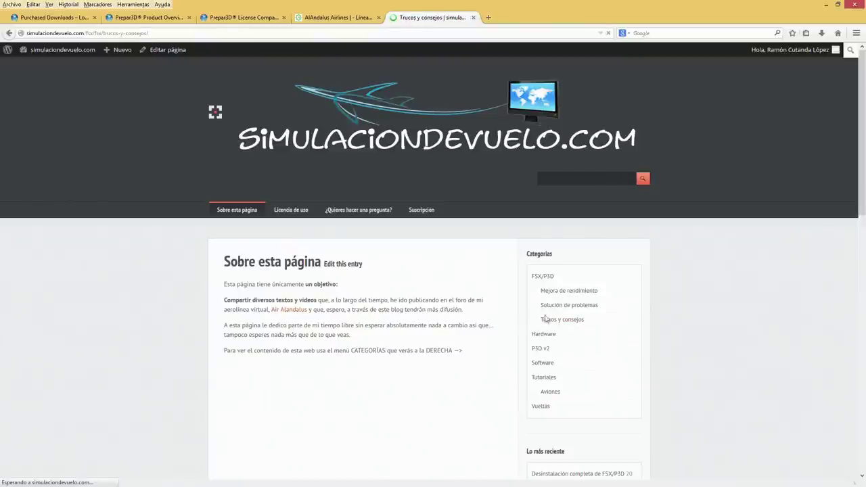
pyautogui.click(573, 292)
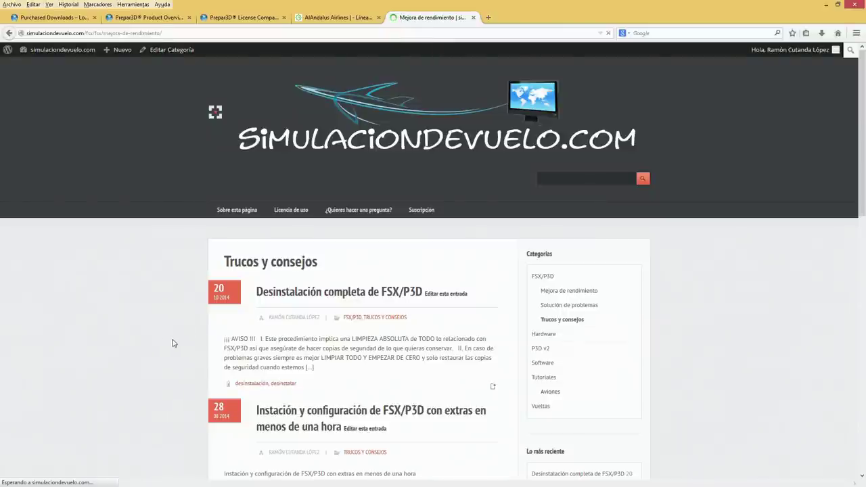
pyautogui.scroll(-10, 188, 336)
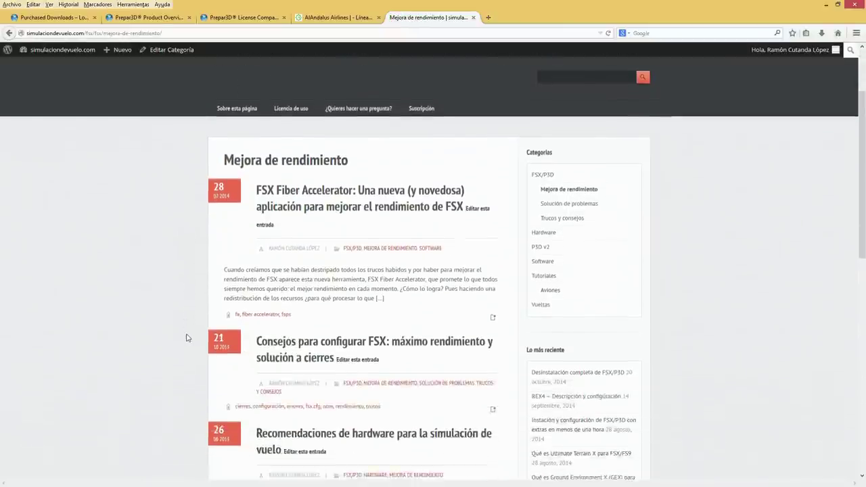
pyautogui.scroll(-2, 188, 336)
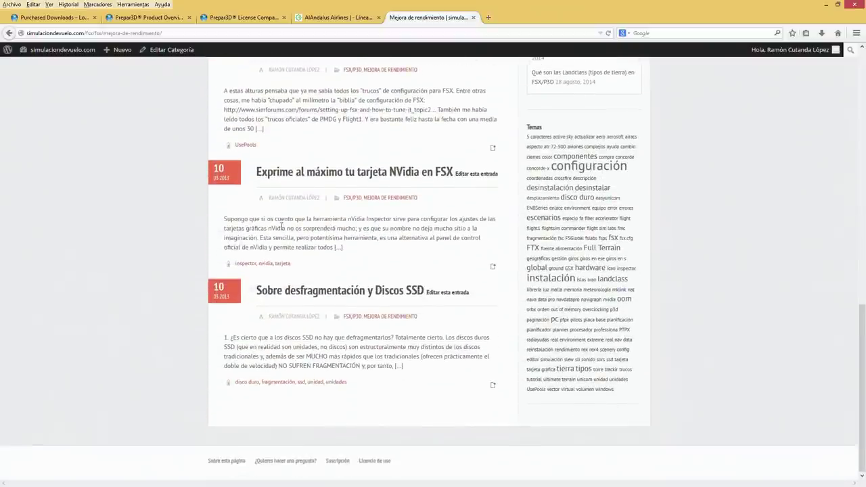
# - Open the article "Exprime al máximo tu tarjeta NVidia en FSX" and skim its configuration and monitoring sections
pyautogui.click(365, 175)
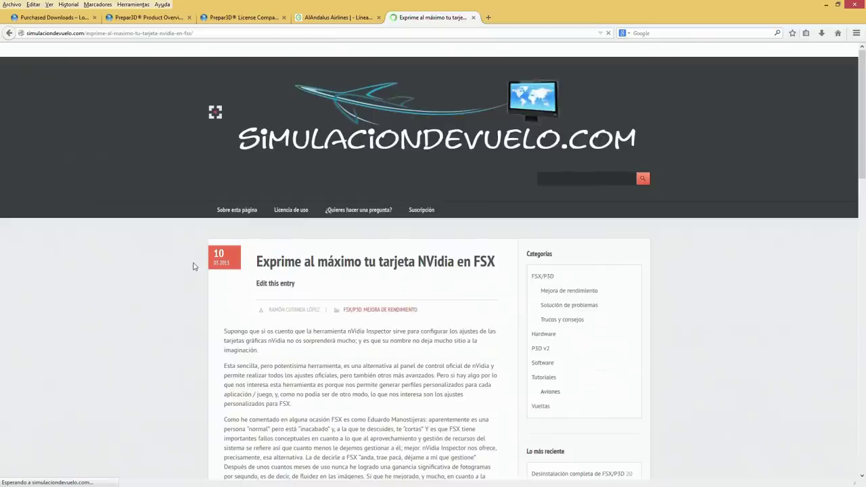
pyautogui.scroll(-10, 194, 267)
pyautogui.scroll(-15, 193, 267)
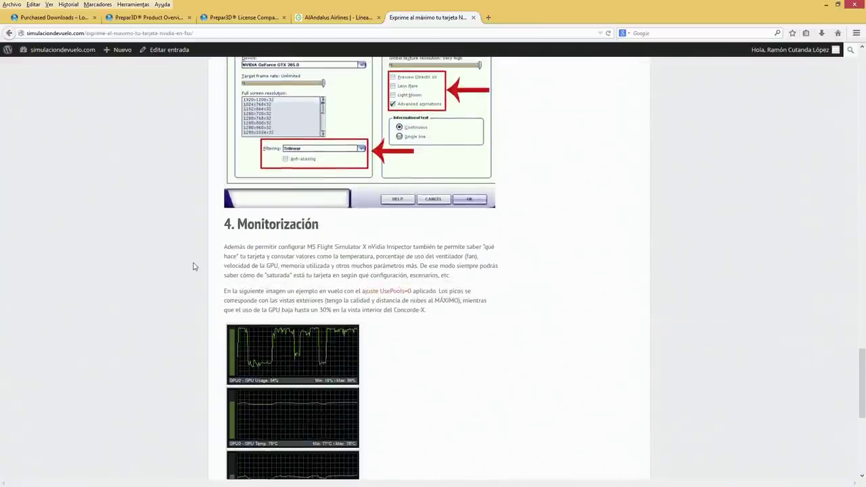
pyautogui.scroll(20, 194, 267)
pyautogui.scroll(2, 193, 266)
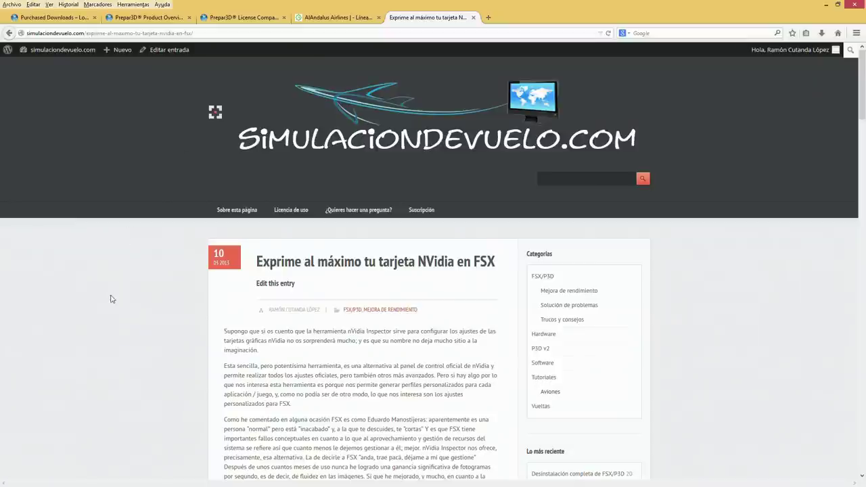
# - Switch back to Prepar3D and open the display scenery settings to examine the terrain level of detail radius
pyautogui.click(826, 5)
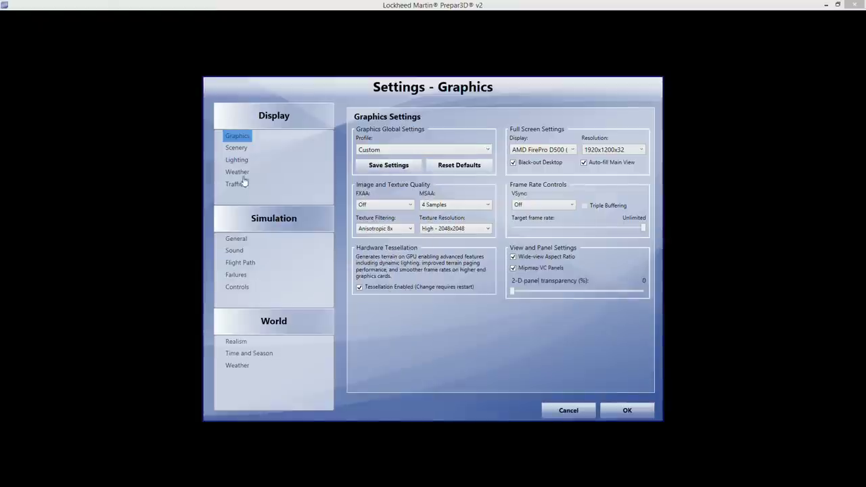
pyautogui.click(241, 149)
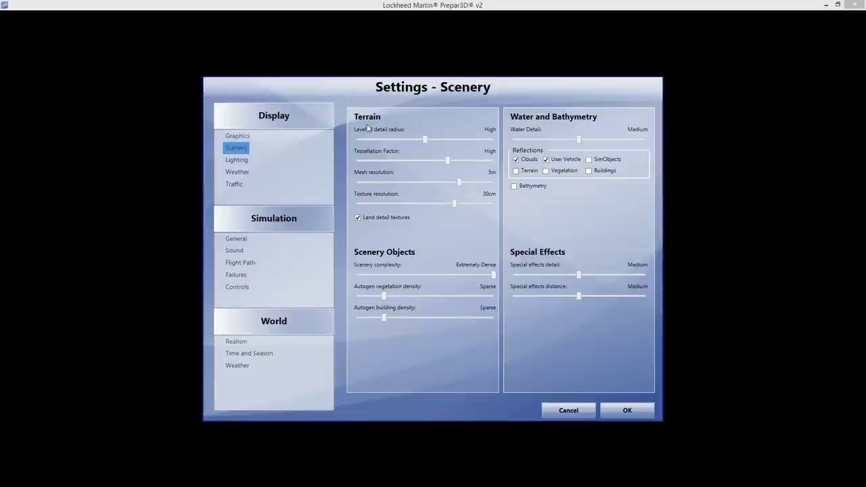
pyautogui.moveTo(430, 142)
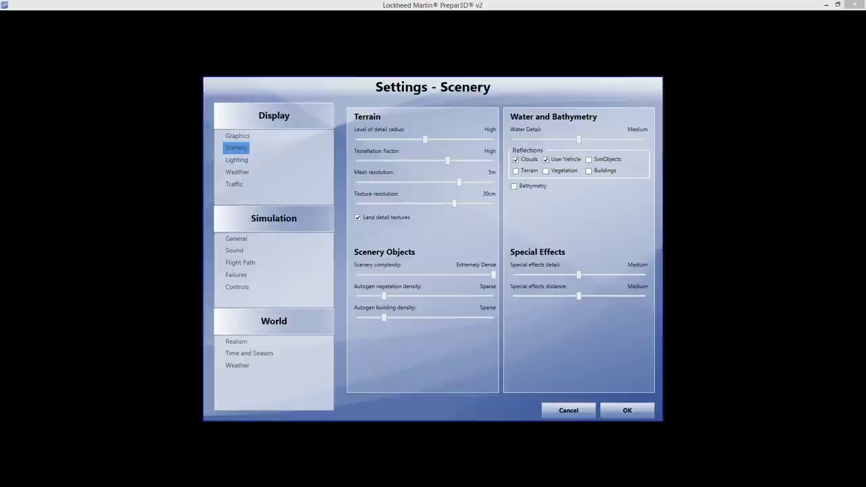
# - Switch to the Notepad2 notes on cores and review the lines about CPU physics calculations and GPU visuals, highlighting the key phrases
pyautogui.hotkey('alt', 'Tab')
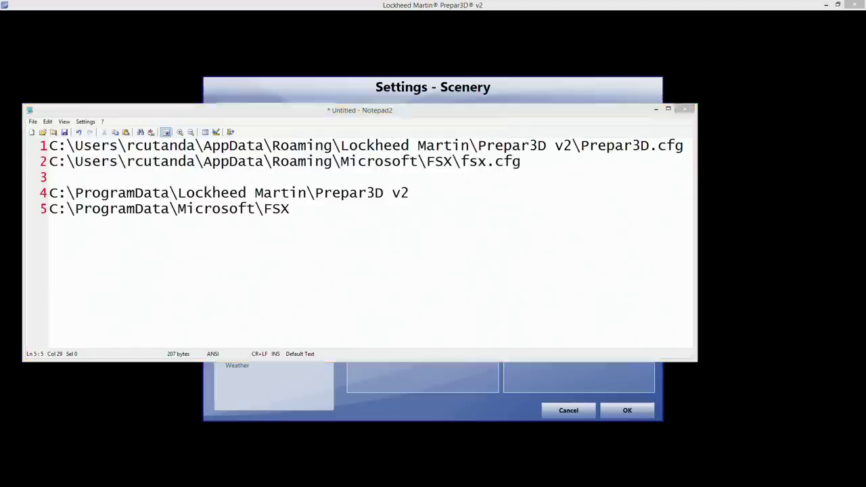
pyautogui.hotkey('alt', 'Tab')
pyautogui.click(186, 206)
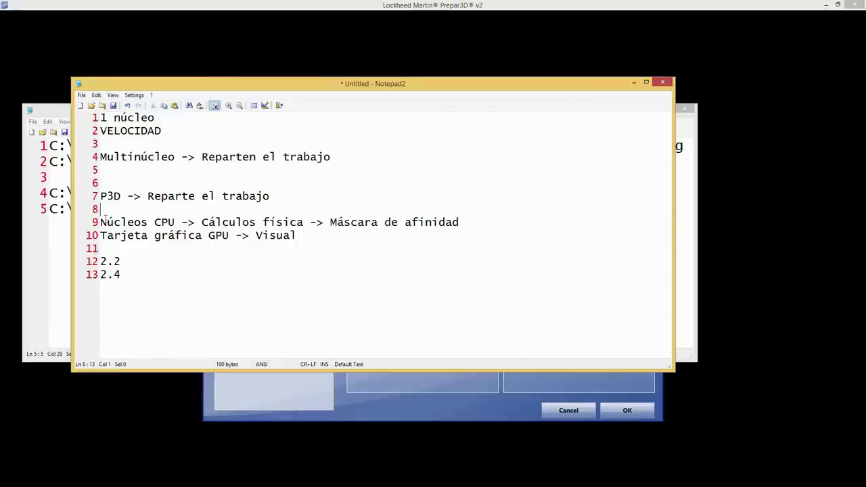
pyautogui.moveTo(109, 222); pyautogui.dragTo(182, 222)
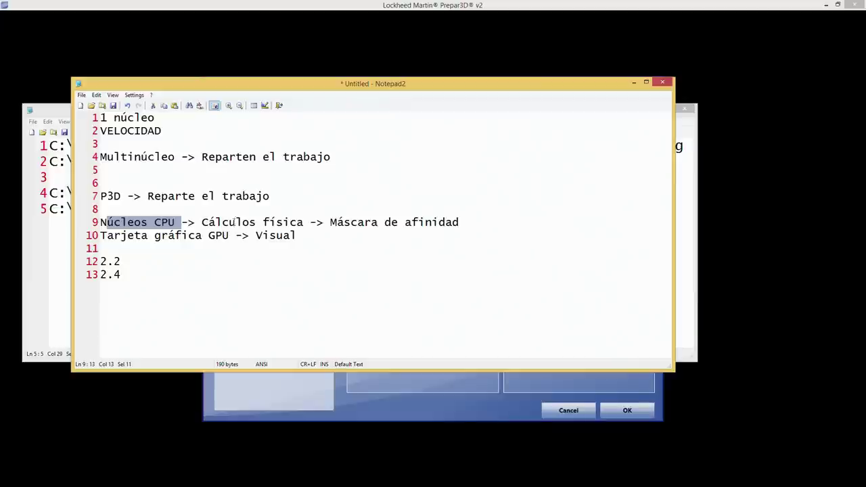
pyautogui.click(232, 222)
pyautogui.moveTo(181, 235); pyautogui.dragTo(291, 235)
pyautogui.moveTo(141, 222); pyautogui.dragTo(242, 219)
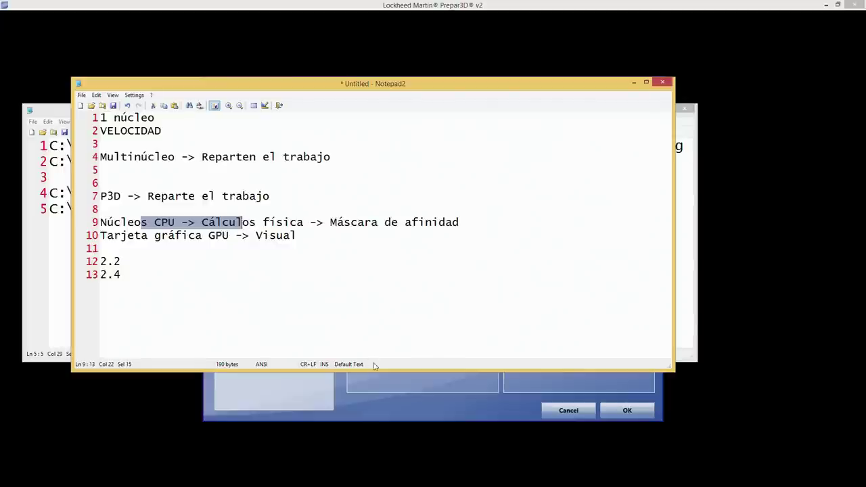
pyautogui.click(252, 273)
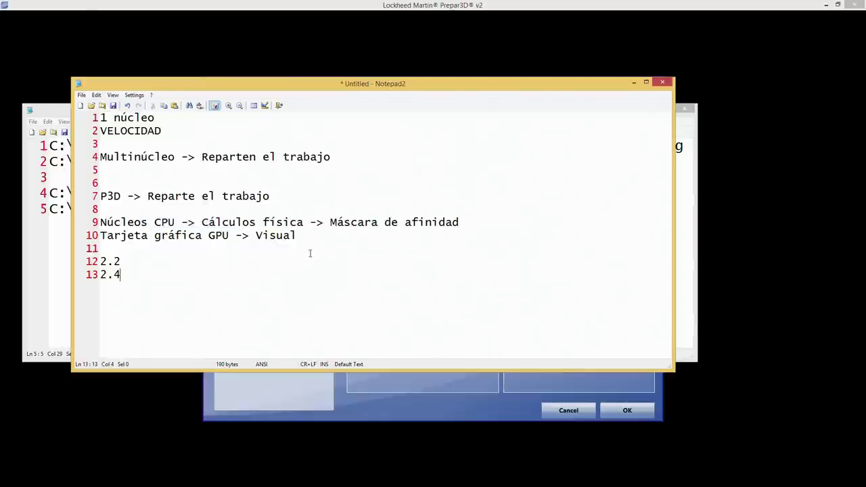
pyautogui.click(308, 237)
# - Head a blank Notepad2 note with "Memoria virtual VAS" and leave an empty line below it
pyautogui.hotkey('alt', 'Tab')
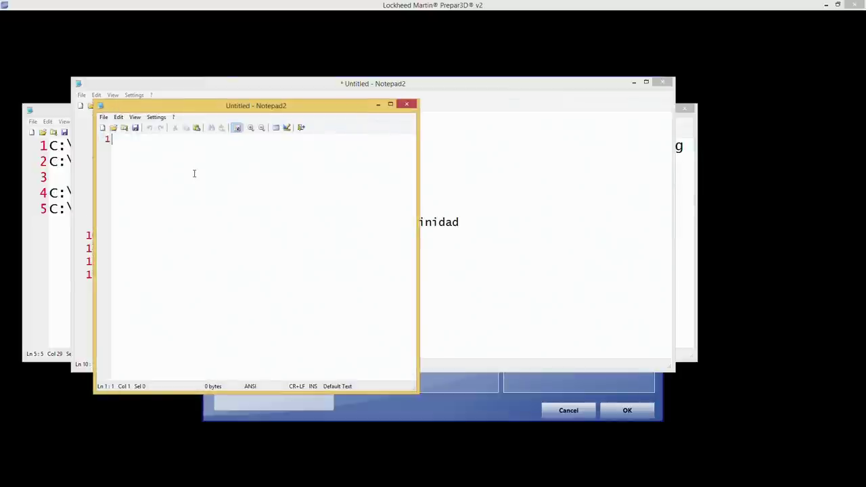
pyautogui.write('Memoria virtual CA')
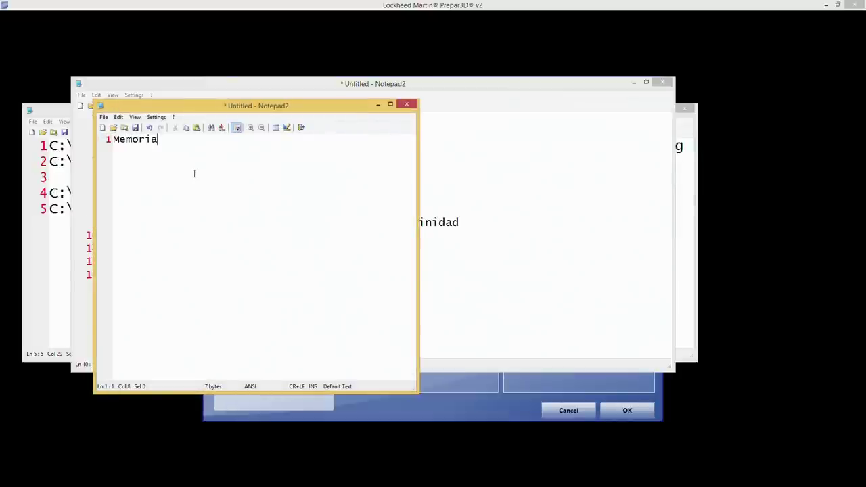
pyautogui.press('BackSpace')
pyautogui.press('BackSpace')
pyautogui.write('VAS')
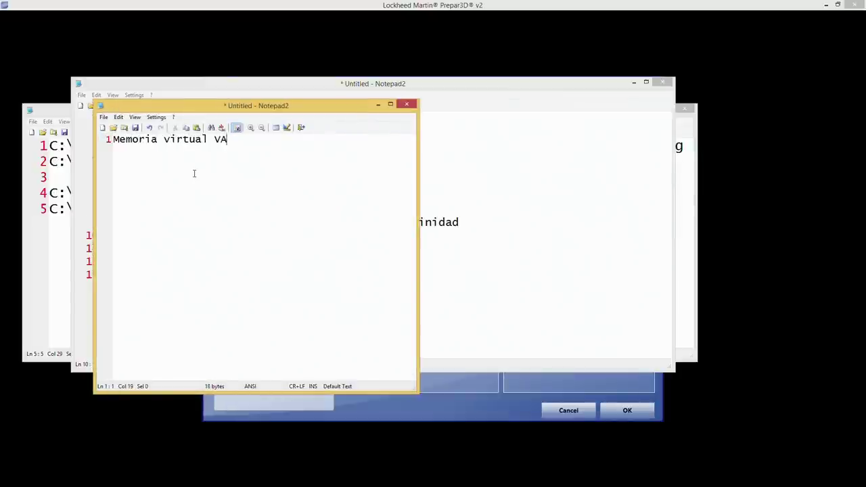
pyautogui.press('Return')
pyautogui.press('Return')
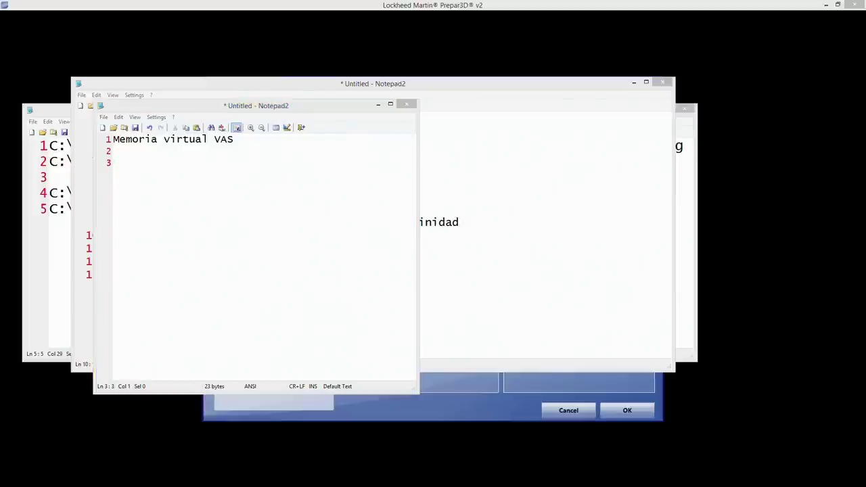
# - Switch to the browser and look through the Trucos y consejos category of simulaciondevuelo.com for the memory article
pyautogui.hotkey('alt', 'Tab')
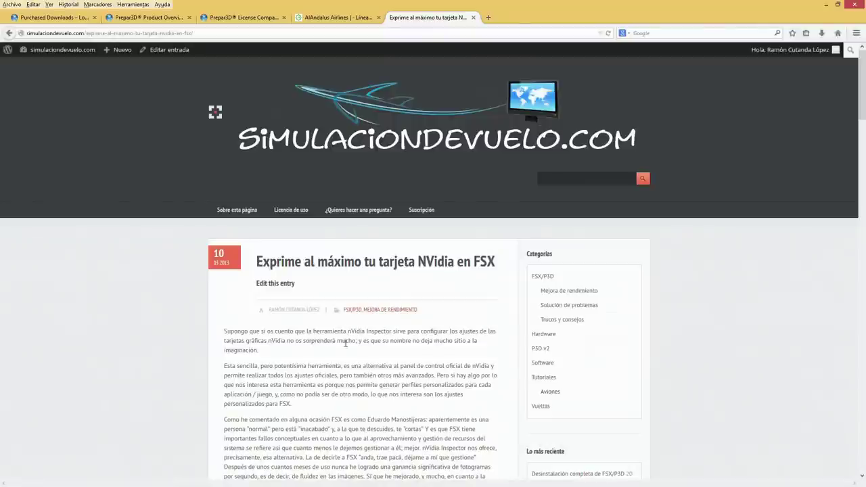
pyautogui.click(561, 319)
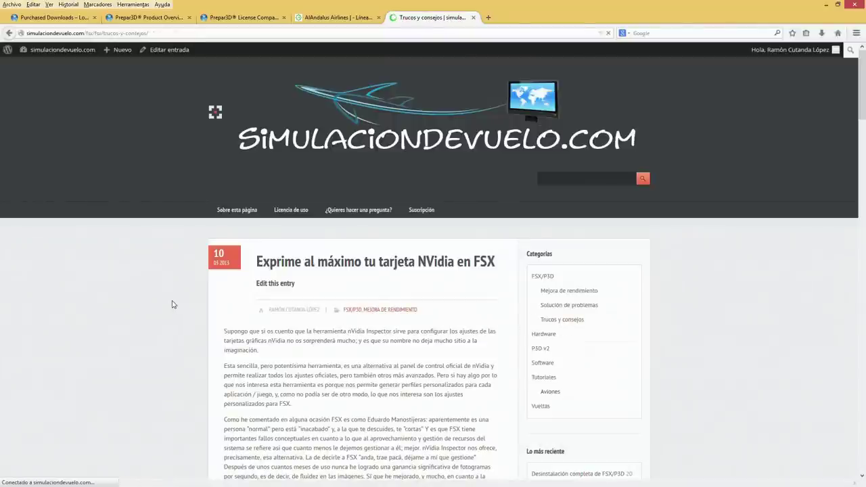
pyautogui.scroll(-10, 131, 307)
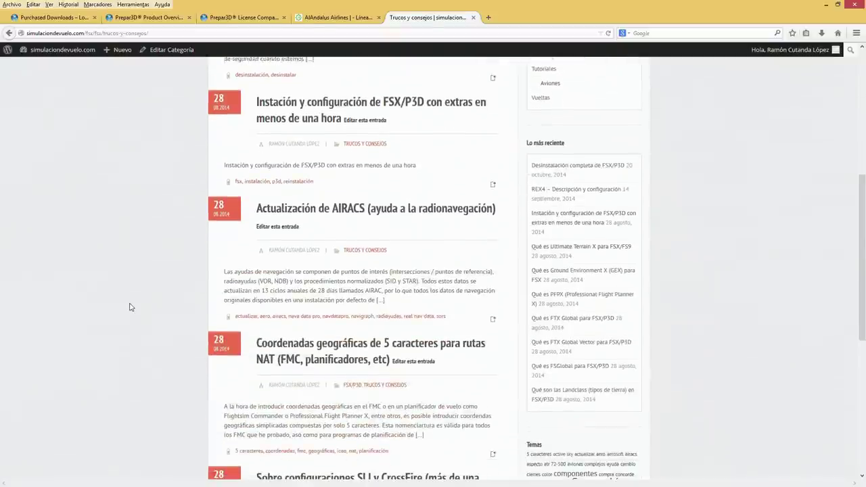
pyautogui.scroll(-3, 131, 308)
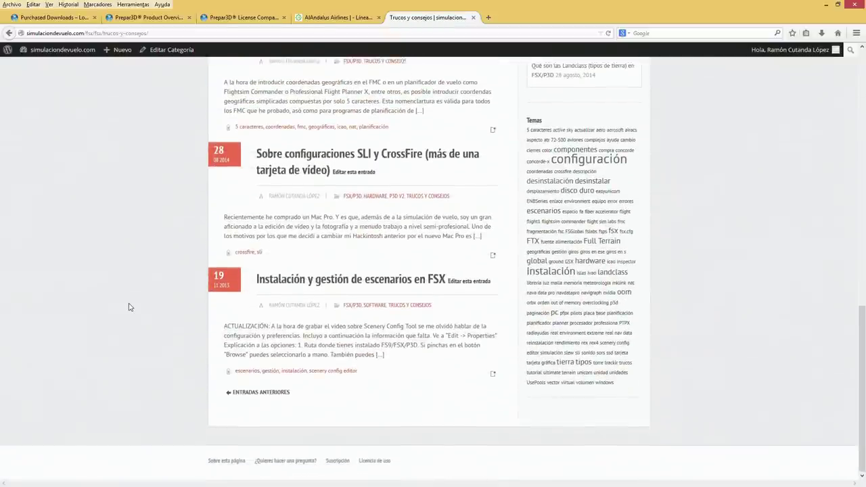
pyautogui.scroll(5, 131, 307)
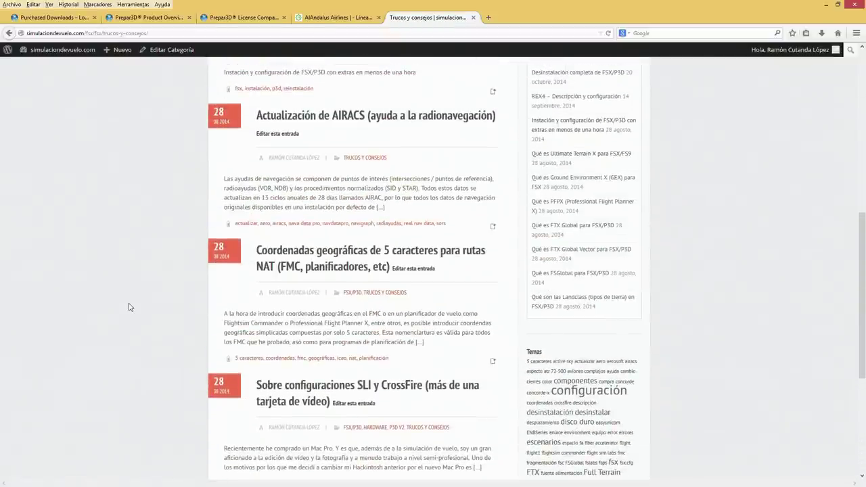
pyautogui.scroll(5, 130, 307)
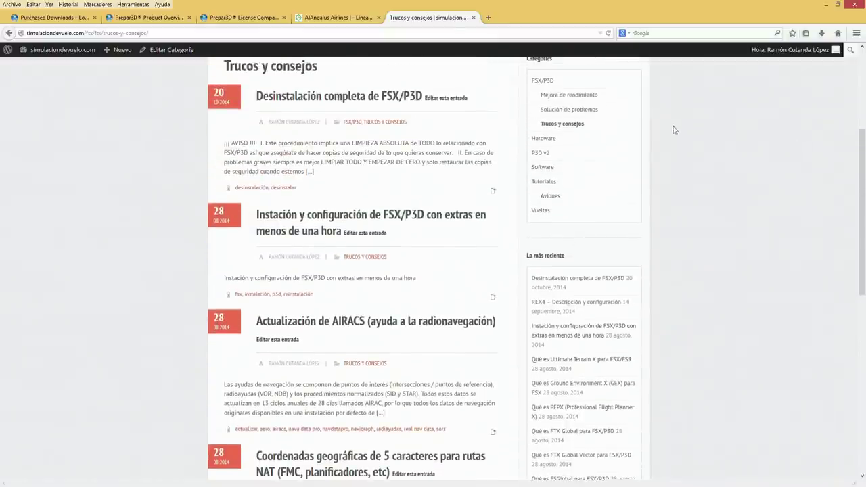
pyautogui.scroll(3, 566, 182)
# - Open the Mejora de rendimiento category and look through its articles and the tag cloud
pyautogui.click(562, 199)
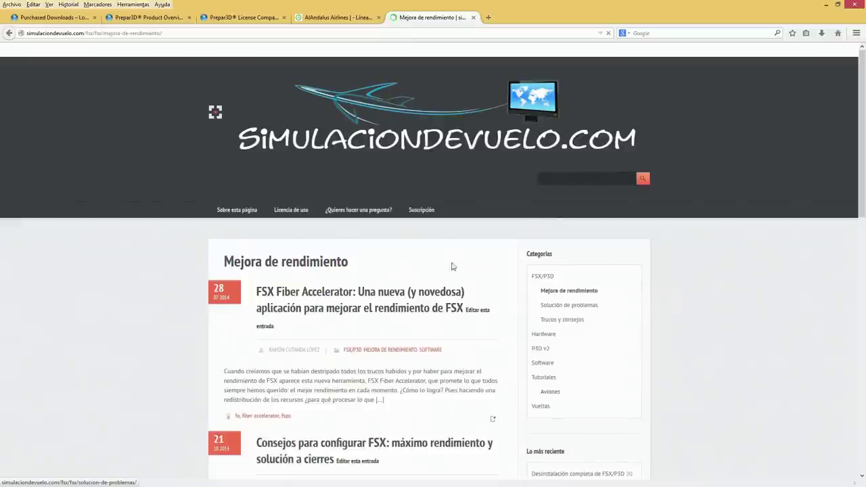
pyautogui.scroll(-3, 119, 316)
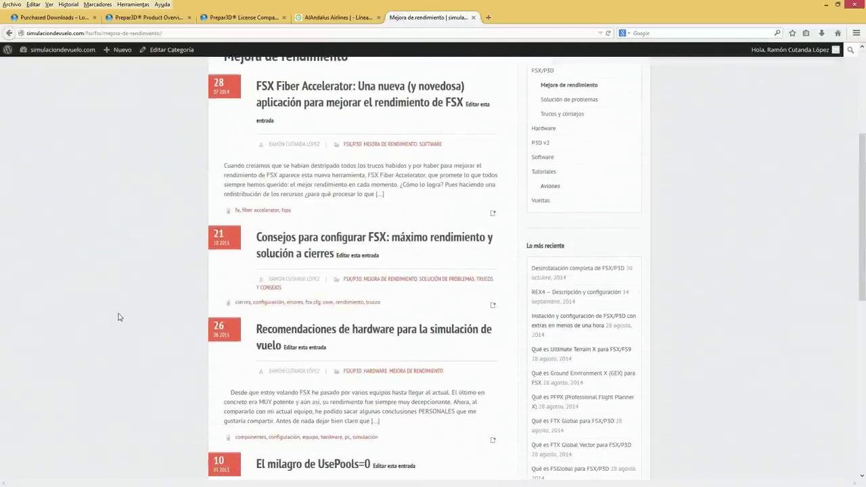
pyautogui.scroll(-1, 118, 317)
pyautogui.scroll(-5, 752, 268)
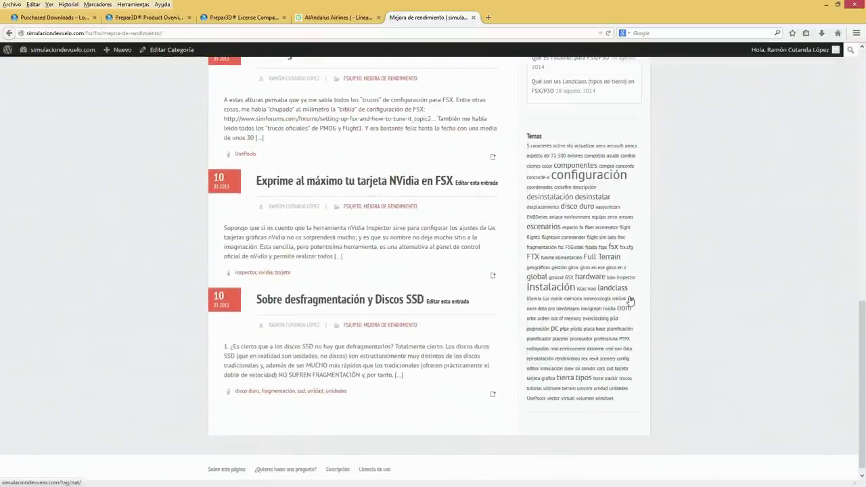
# - Find the "oom" tag on the page and open its article "Sobre errores de memoria (OOM)"
pyautogui.hotkey('ctrl', 'f')
pyautogui.write('oom')
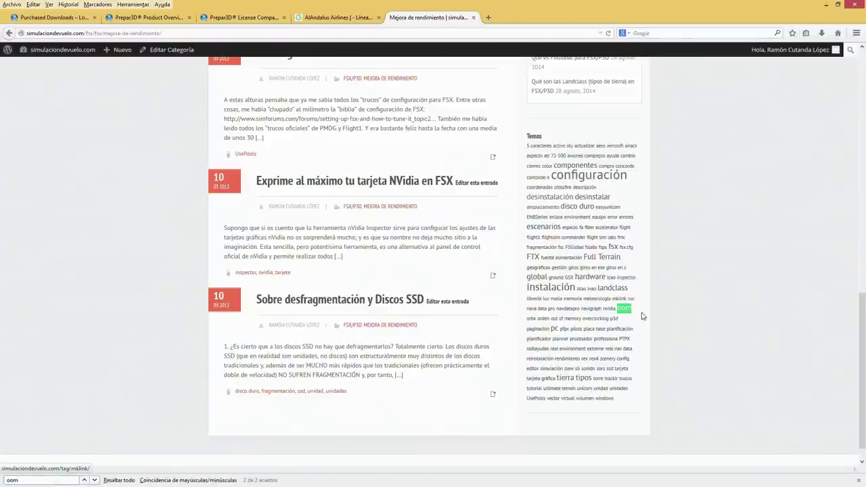
pyautogui.click(623, 309)
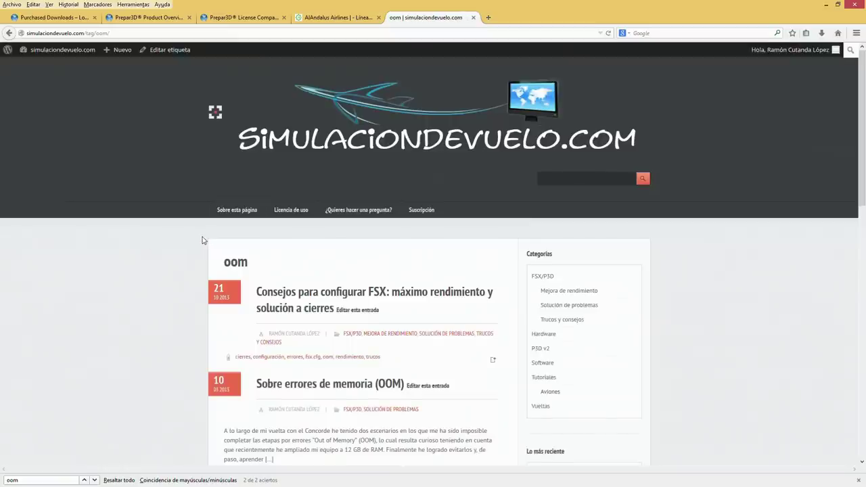
pyautogui.scroll(-3, 202, 240)
pyautogui.click(328, 236)
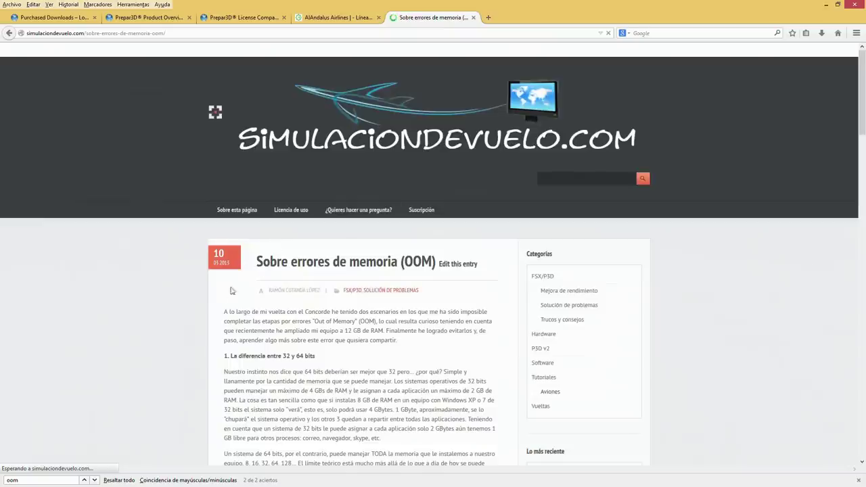
# - Skim the whole memory errors article, return to its beginning and highlight its title
pyautogui.scroll(-15, 244, 257)
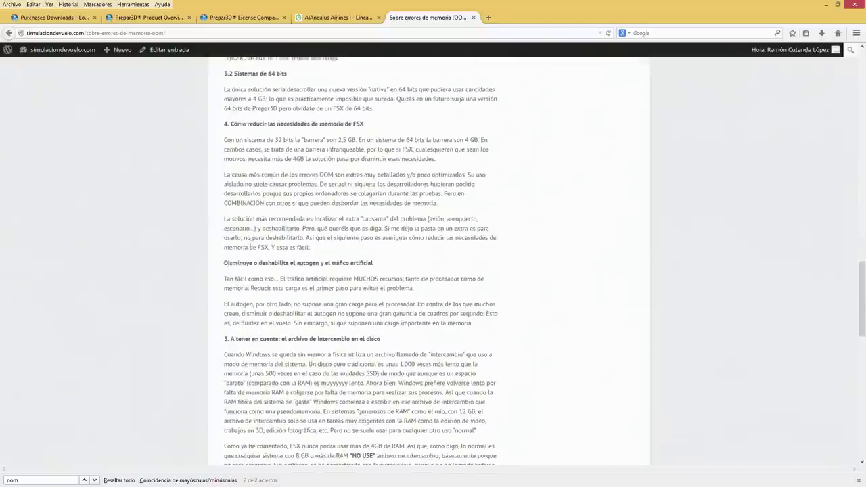
pyautogui.scroll(-10, 250, 242)
pyautogui.scroll(20, 247, 248)
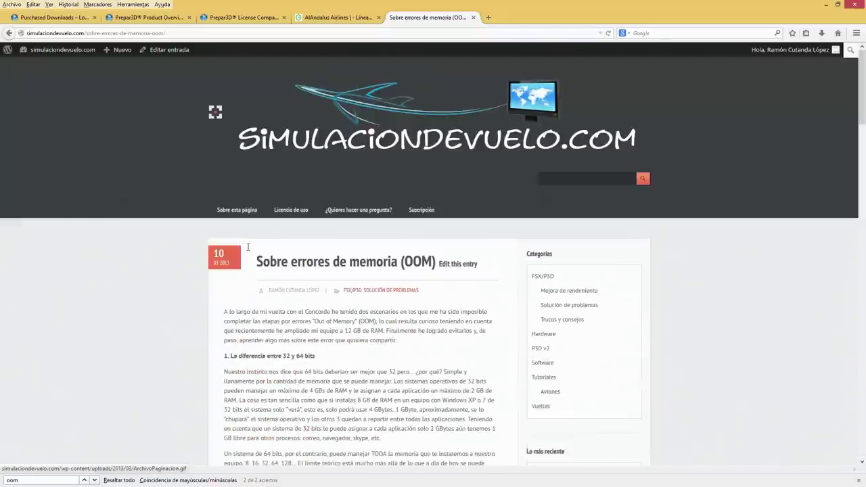
pyautogui.moveTo(259, 264); pyautogui.dragTo(436, 258)
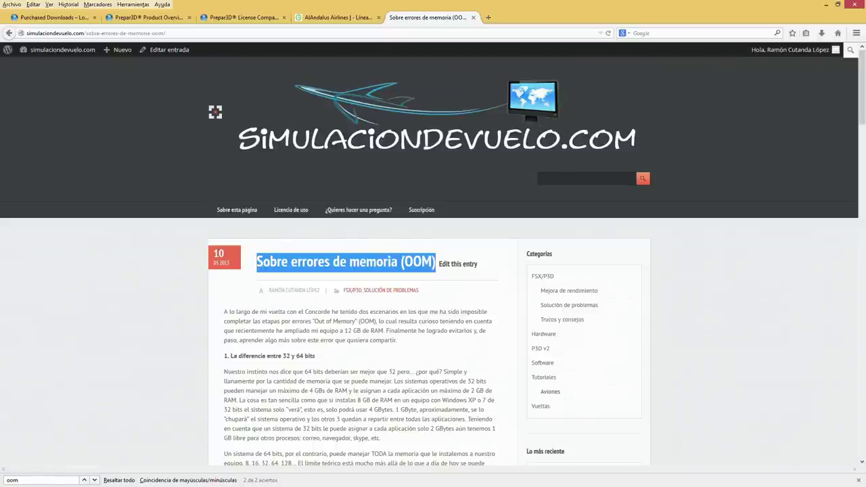
# - Switch back to the Notepad2 virtual memory note and add the line "P3D -> 32bits Máximo memoria virtual = 4 GB"
pyautogui.hotkey('alt', 'Tab')
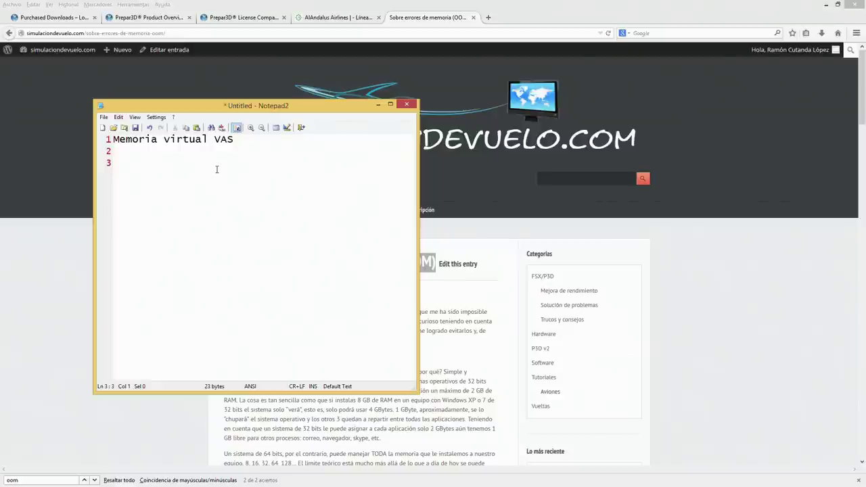
pyautogui.write('P3D -> 32b')
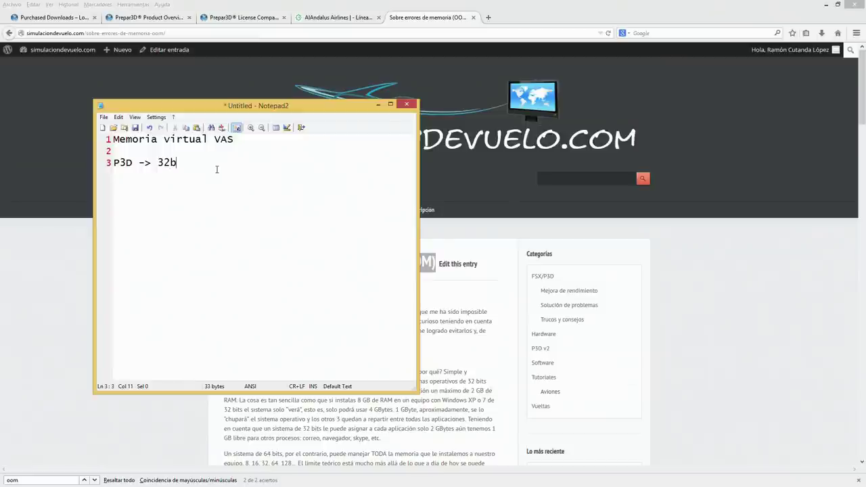
pyautogui.write('its Má')
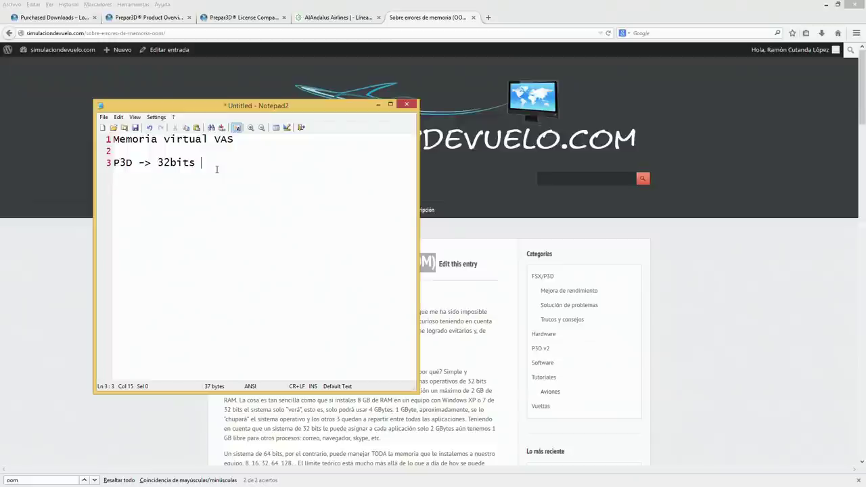
pyautogui.write('ximo')
pyautogui.press('BackSpace')
pyautogui.write('o v')
pyautogui.press('BackSpace')
pyautogui.write('memoria virtual = 4')
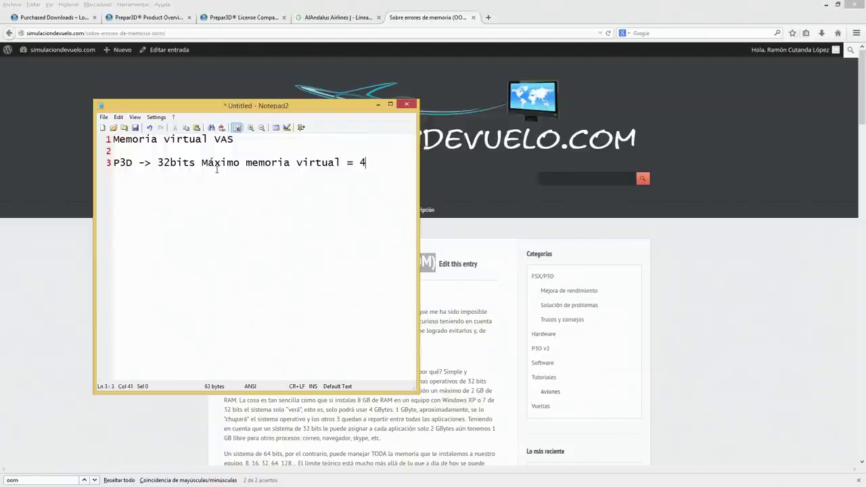
pyautogui.write(' GB')
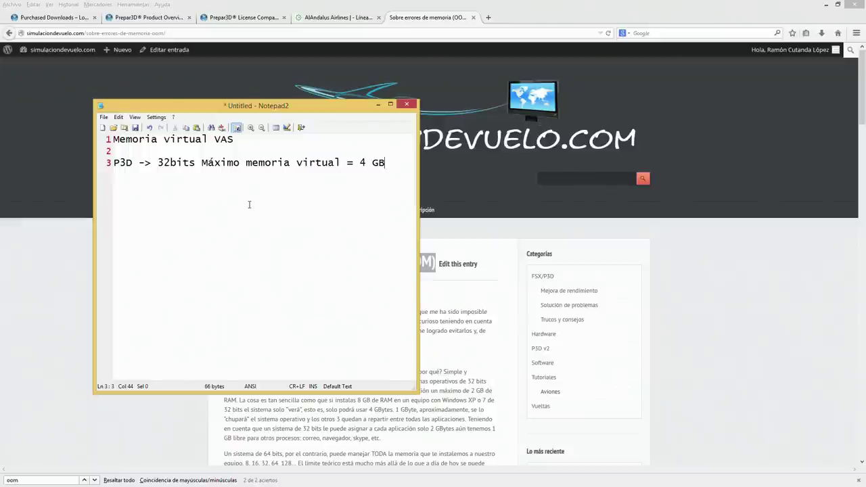
# - Highlight the 4 GB limit, and append "-> OOM" to the end of that line
pyautogui.moveTo(359, 163); pyautogui.dragTo(385, 163)
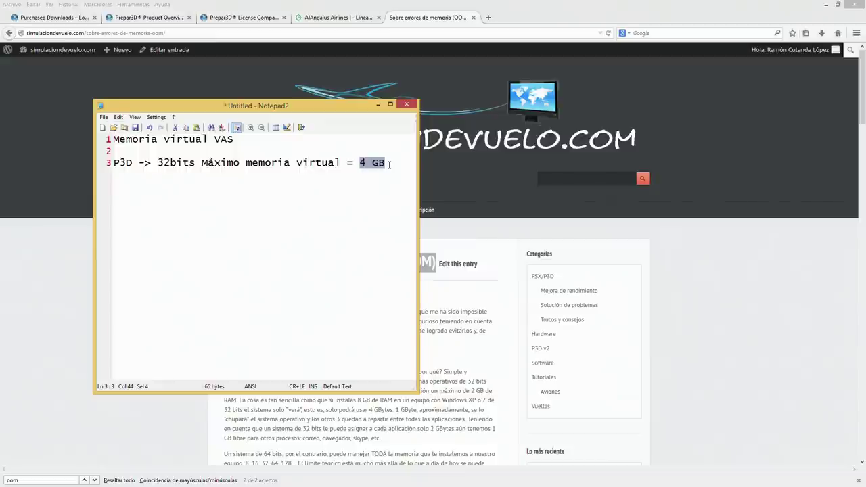
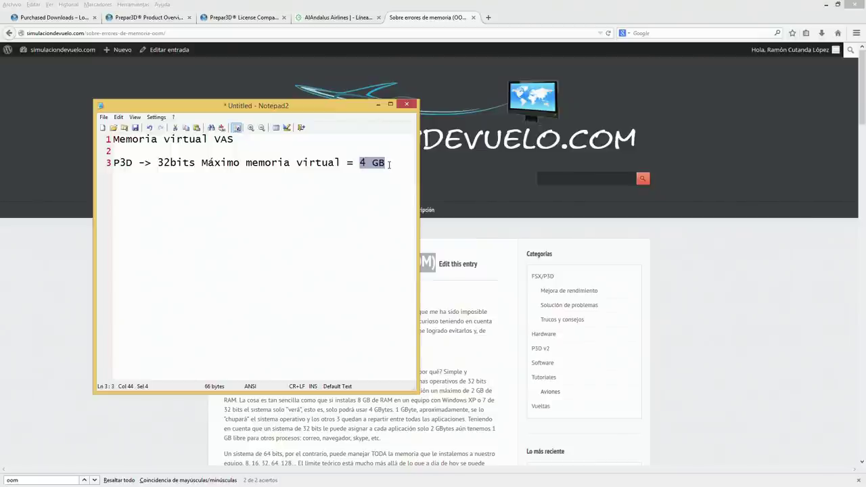
pyautogui.click(389, 165)
pyautogui.write('-> ')
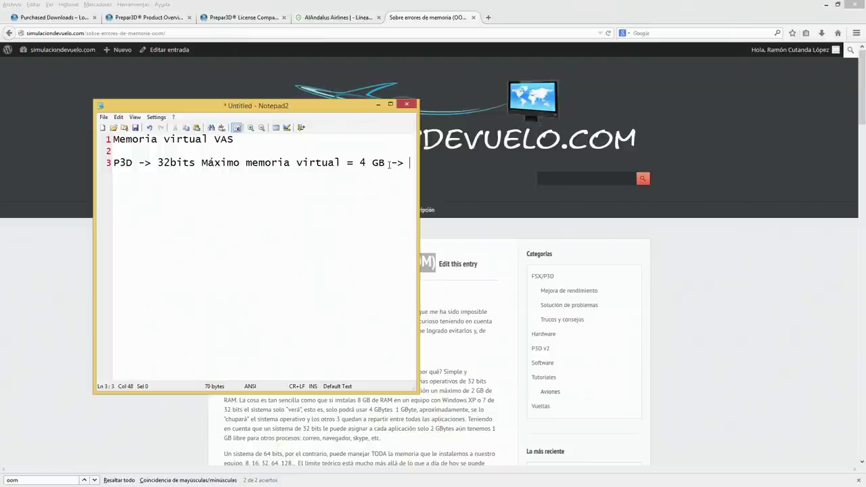
pyautogui.write('OOM')
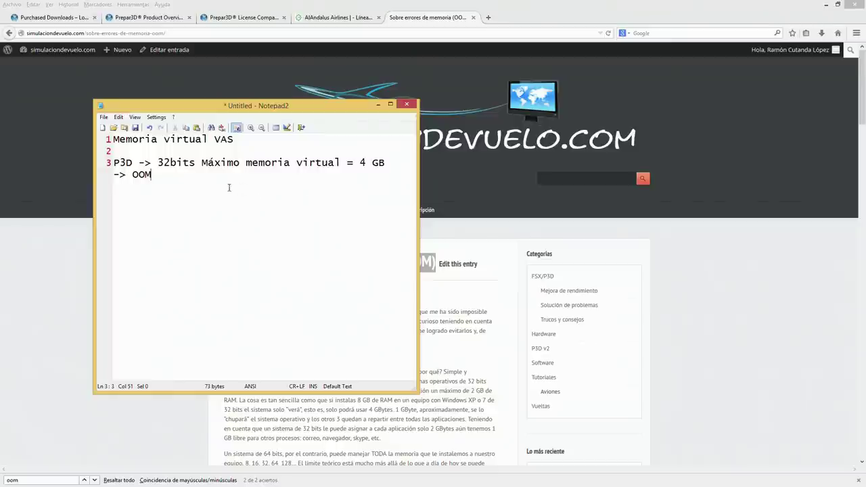
# - Add the separate lines "2.2" and "16 nm -> 200 MB" below the memory limit in the virtual memory note
pyautogui.press('Return')
pyautogui.press('Return')
pyautogui.write('2.2')
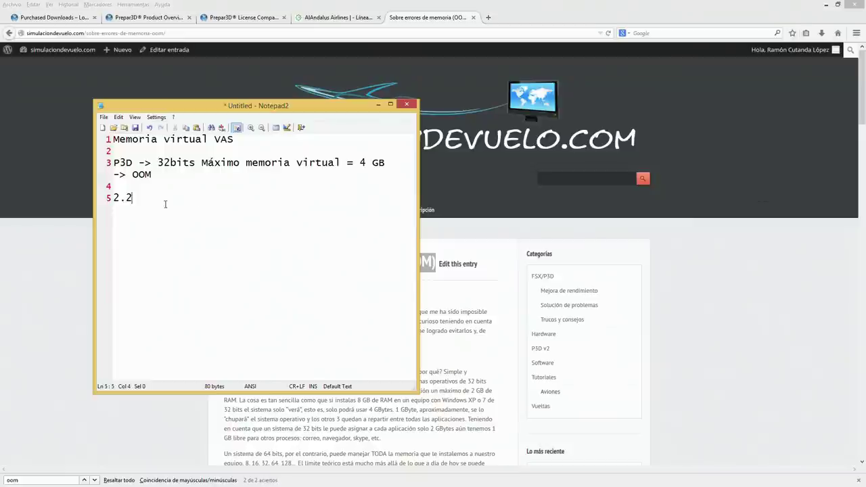
pyautogui.press('Return')
pyautogui.press('Return')
pyautogui.write('16 nm')
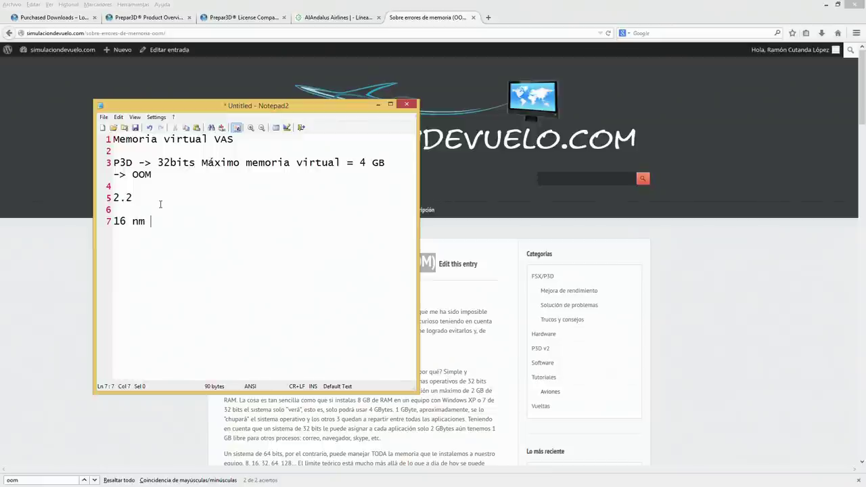
pyautogui.hotkey('shift', 'Home')
pyautogui.press('BackSpace')
pyautogui.hotkey('ctrl', 'z')
pyautogui.write('-> ')
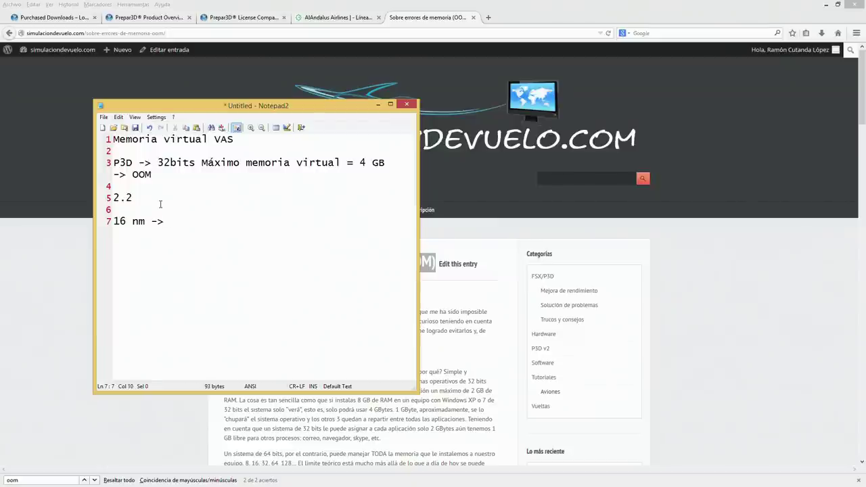
pyautogui.write('200 MB')
pyautogui.press('Return')
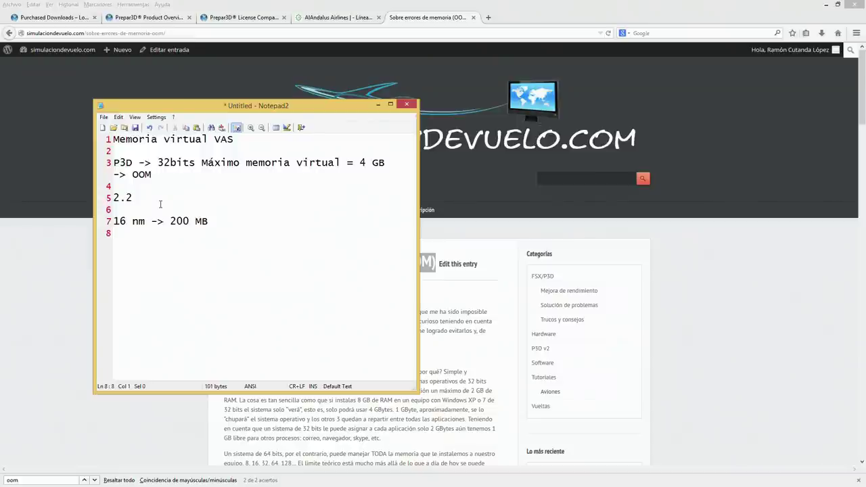
# - Add the line "32 nm -> 100 MB" to the note and highlight "32 nm" and "100 MB" in turn
pyautogui.write('32')
pyautogui.write(' -> 1')
pyautogui.press('BackSpace')
pyautogui.press('BackSpace')
pyautogui.press('BackSpace')
pyautogui.press('BackSpace')
pyautogui.write('n')
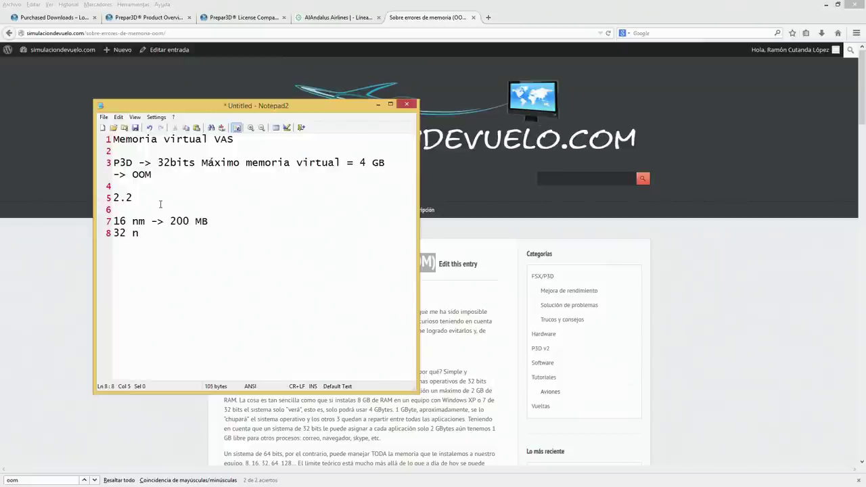
pyautogui.write('m -> 100 MB')
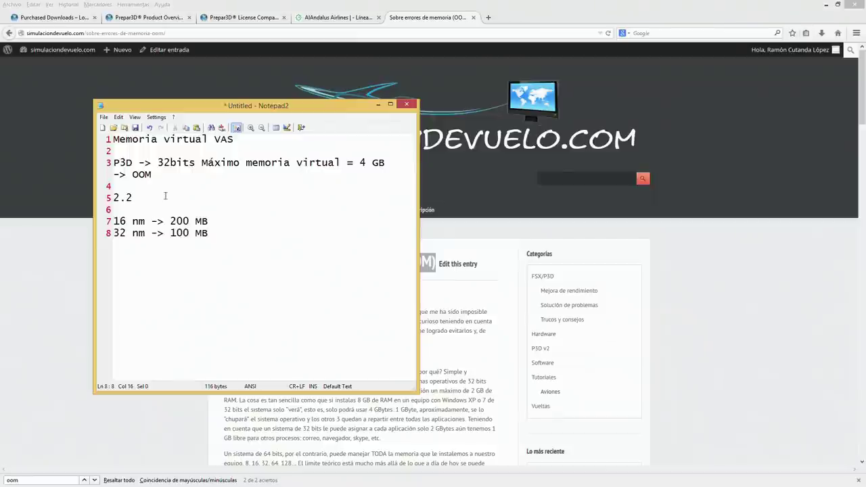
pyautogui.click(134, 233)
pyautogui.moveTo(150, 233); pyautogui.dragTo(93, 238)
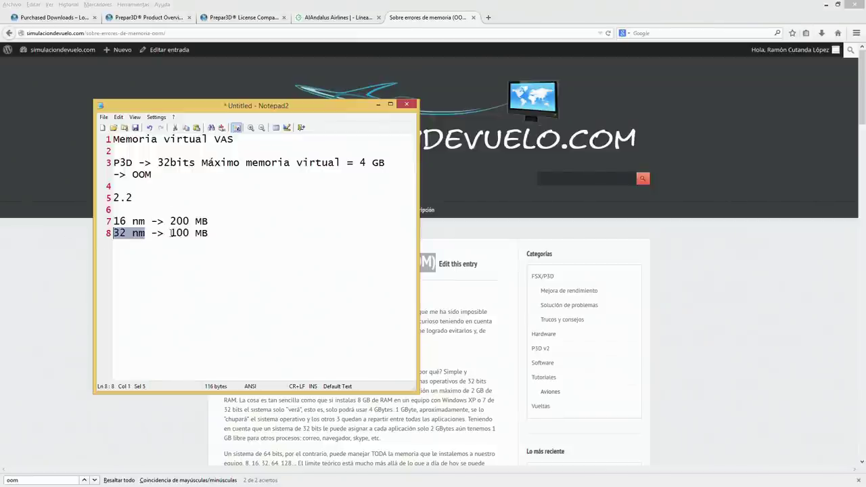
pyautogui.moveTo(169, 233); pyautogui.dragTo(209, 233)
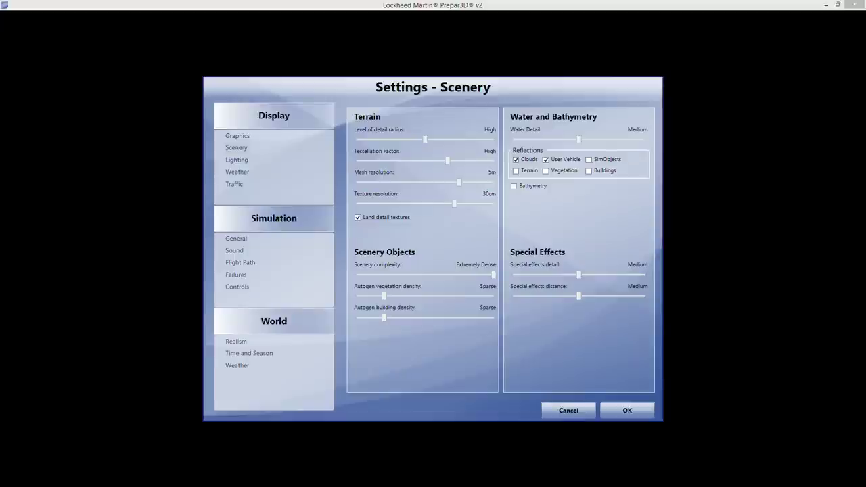
# - Switch back to the Notepad2 virtual memory note, add "icetraffic" after a blank line and highlight it
pyautogui.hotkey('alt', 'Tab')
pyautogui.press('End')
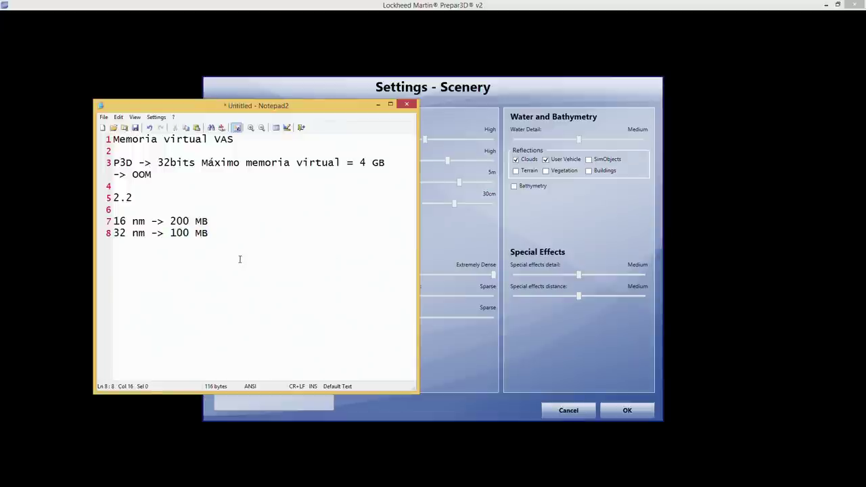
pyautogui.write('++')
pyautogui.press('BackSpace')
pyautogui.press('BackSpace')
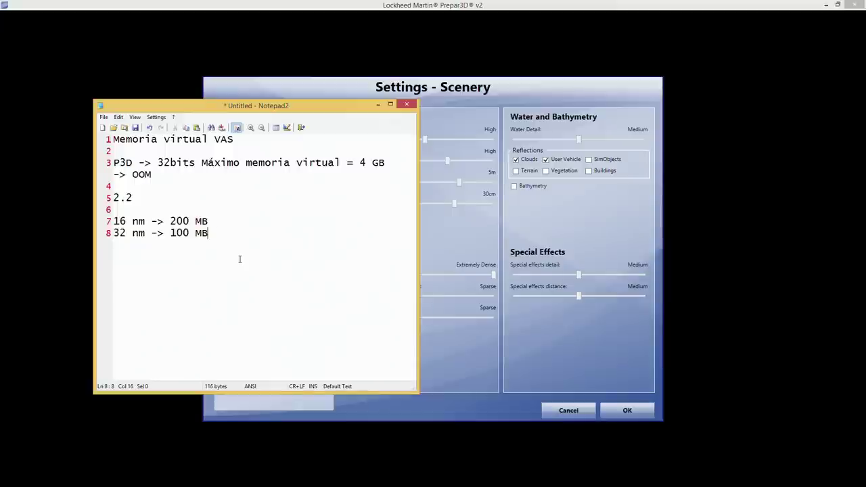
pyautogui.press('Return')
pyautogui.press('Return')
pyautogui.write('icetraffic')
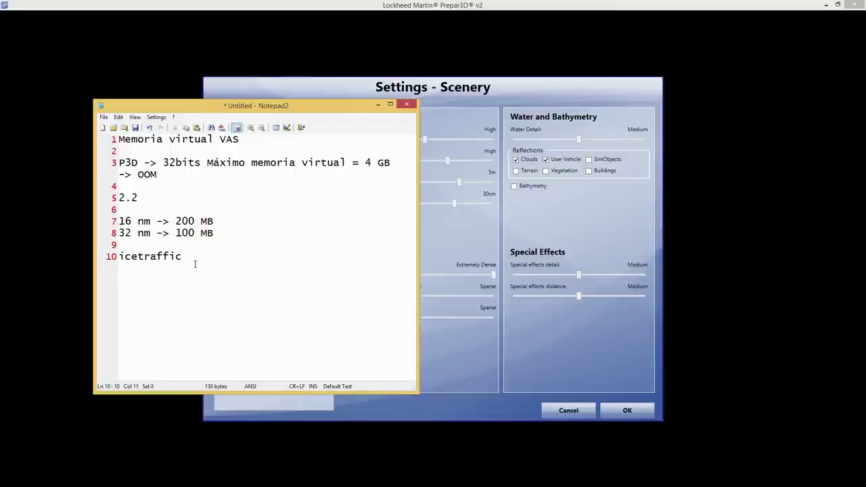
pyautogui.moveTo(181, 257); pyautogui.dragTo(118, 257)
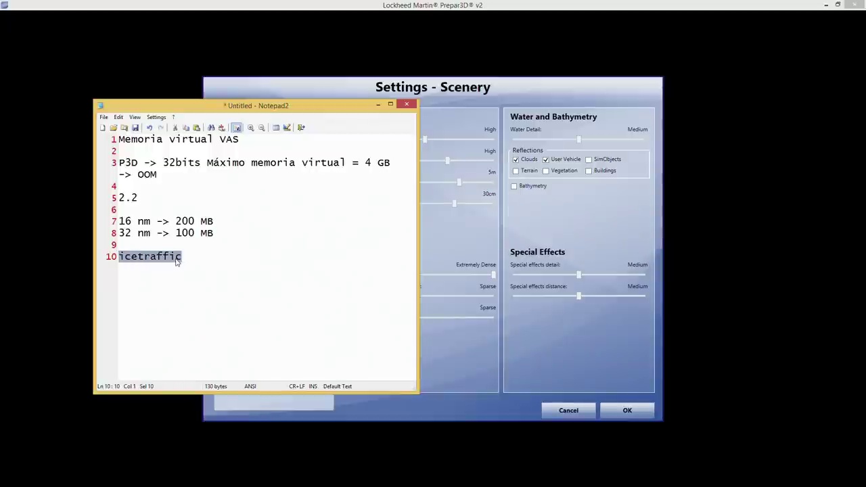
# - Add "MyTrafficX" on the line below "icetraffic" and highlight it
pyautogui.click(209, 259)
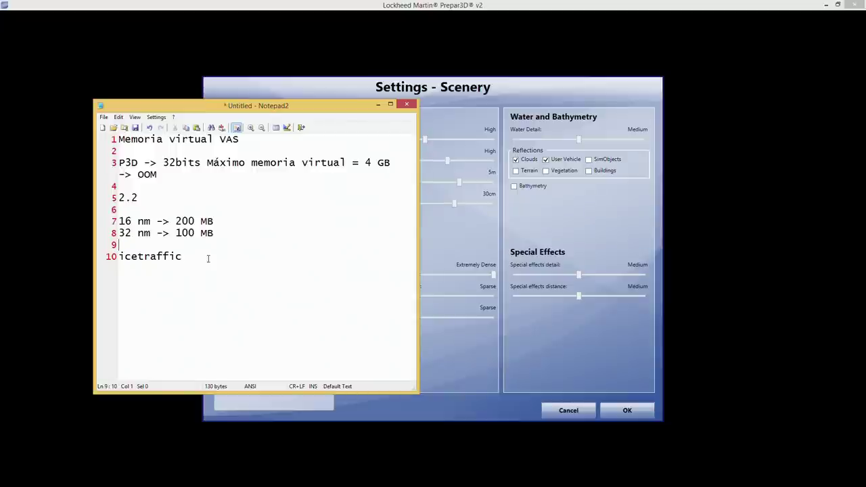
pyautogui.press('Return')
pyautogui.write('My')
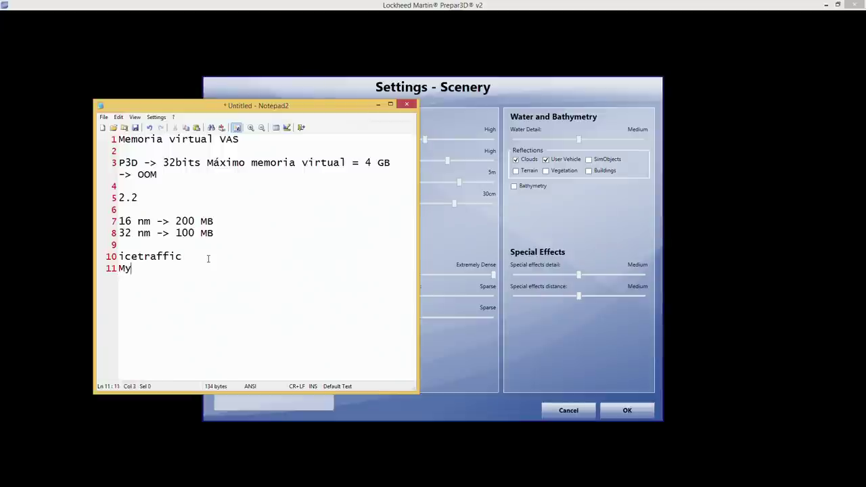
pyautogui.write('Tradd')
pyautogui.press('BackSpace')
pyautogui.press('BackSpace')
pyautogui.write('ff')
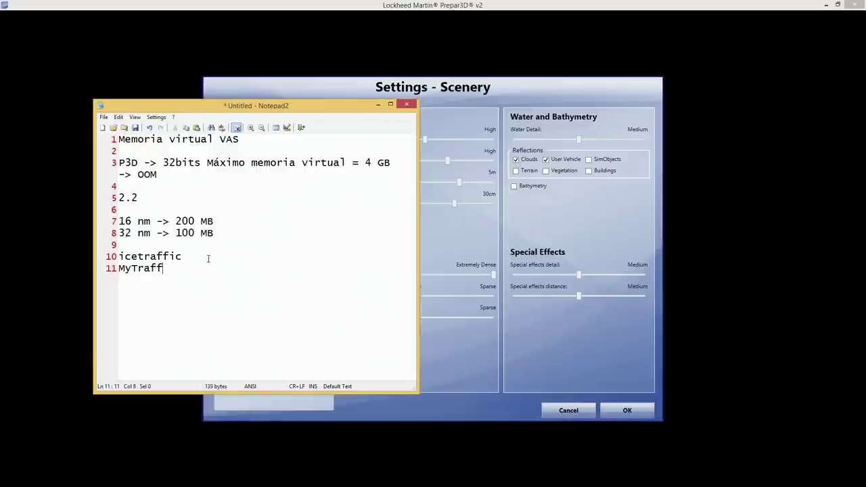
pyautogui.write('icX')
pyautogui.moveTo(206, 270); pyautogui.dragTo(98, 271)
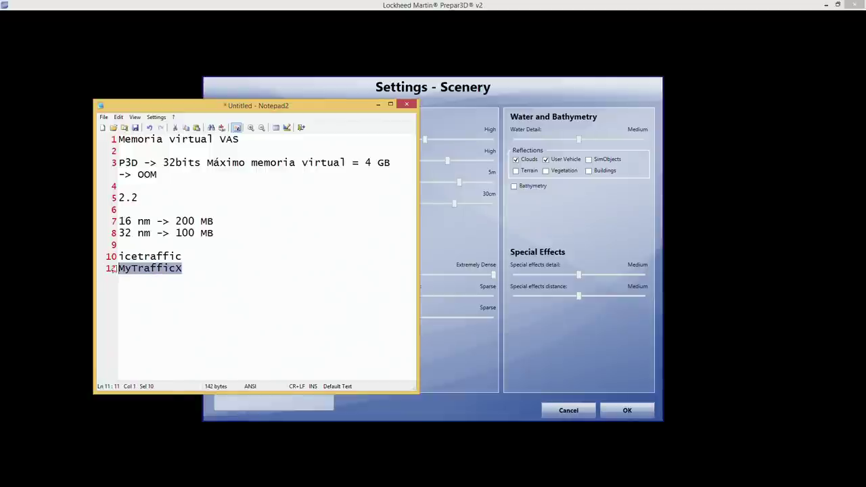
pyautogui.click(171, 257)
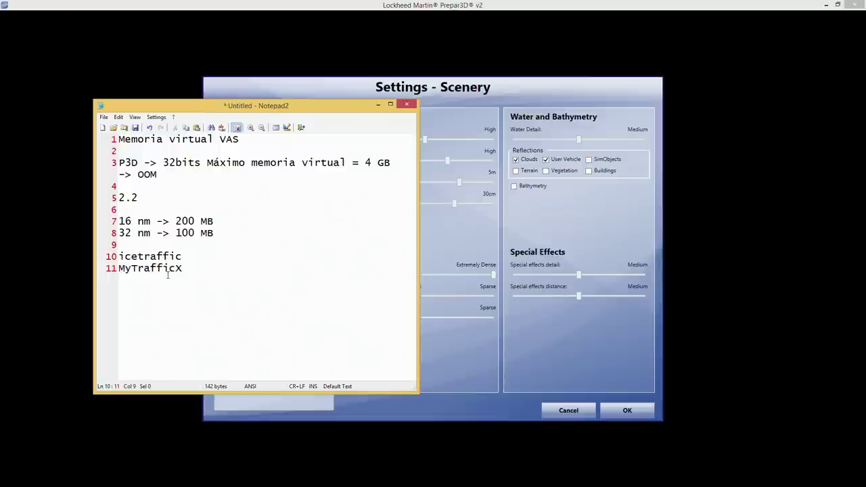
# - Put the virtual memory note away and open the Lighting display settings in Prepar3D
pyautogui.click(377, 105)
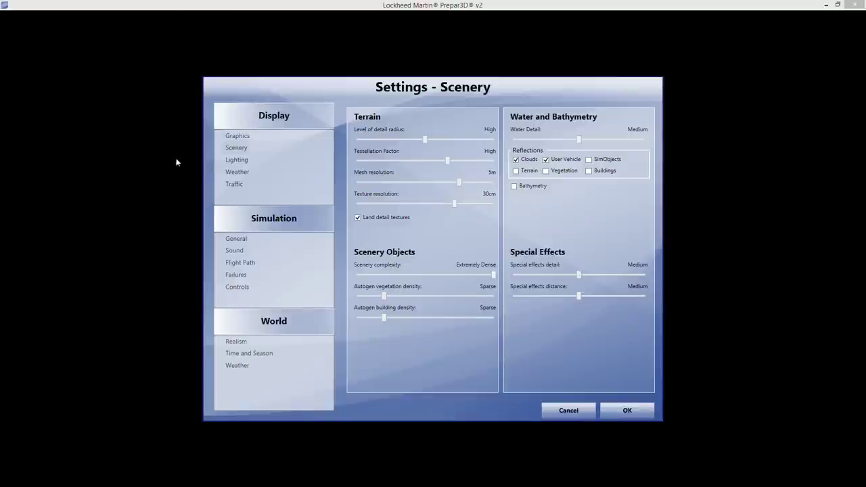
pyautogui.click(237, 162)
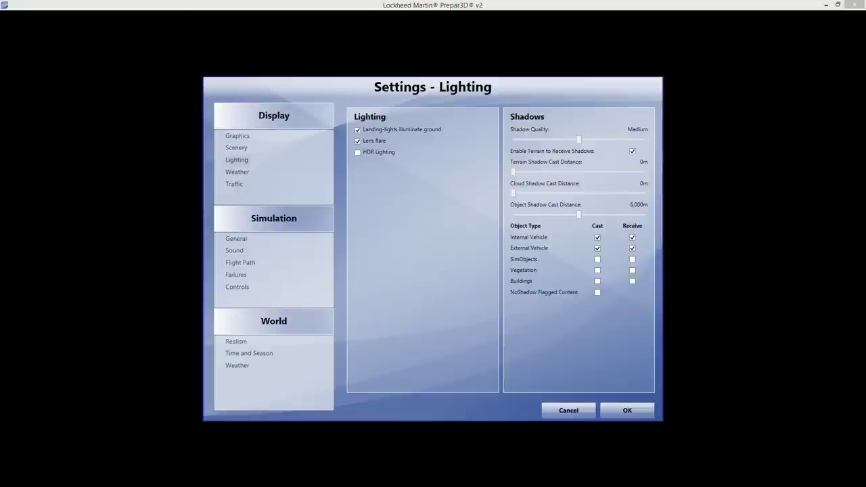
# - Highlight the P3D workload lines and "Máscara de afinidad" in the Notepad2 CPU cores note, and close the A2A 3D Lights web page
pyautogui.hotkey('alt', 'Tab')
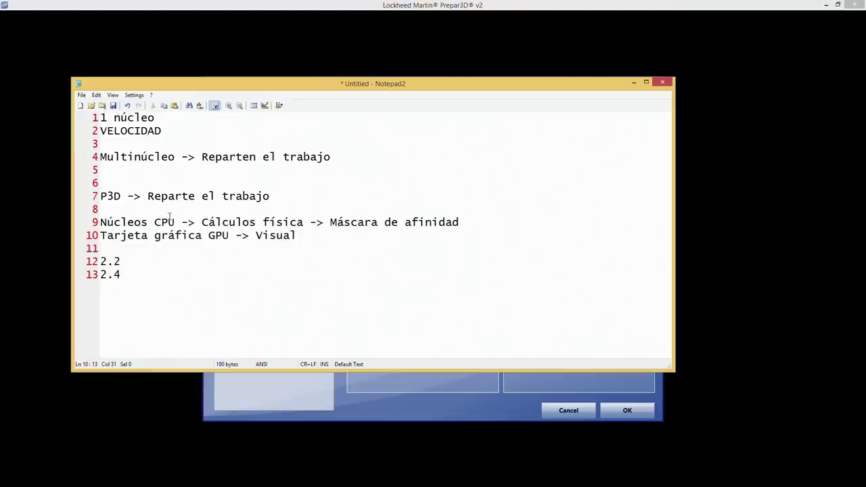
pyautogui.moveTo(100, 196); pyautogui.dragTo(309, 232)
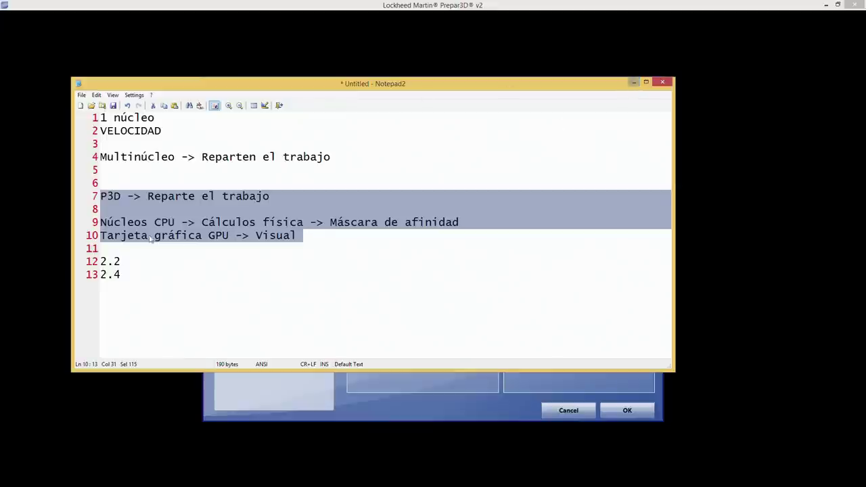
pyautogui.click(152, 211)
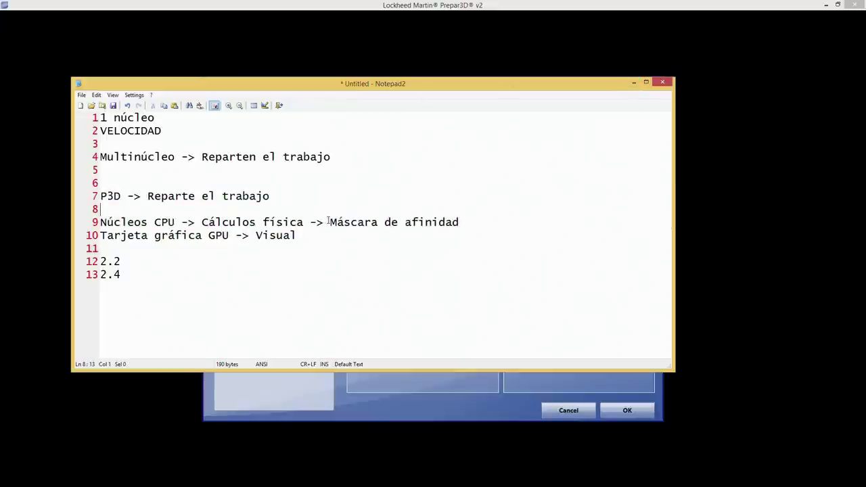
pyautogui.moveTo(330, 222); pyautogui.dragTo(518, 222)
pyautogui.click(630, 85)
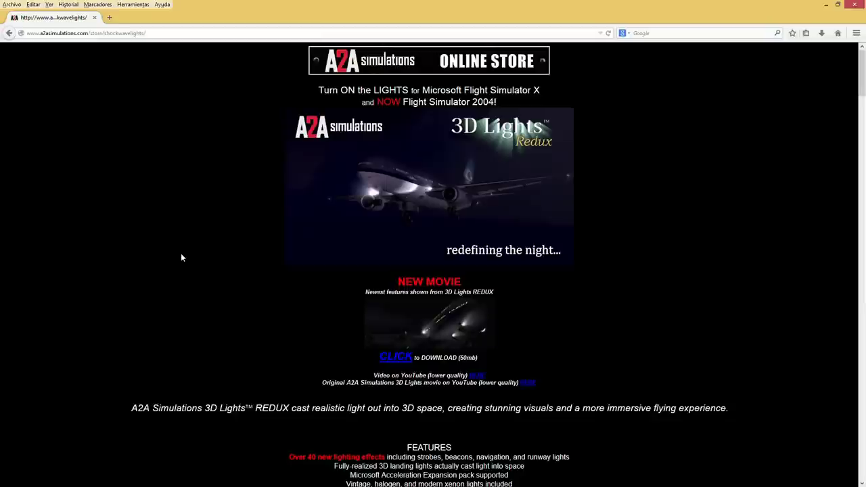
pyautogui.click(858, 5)
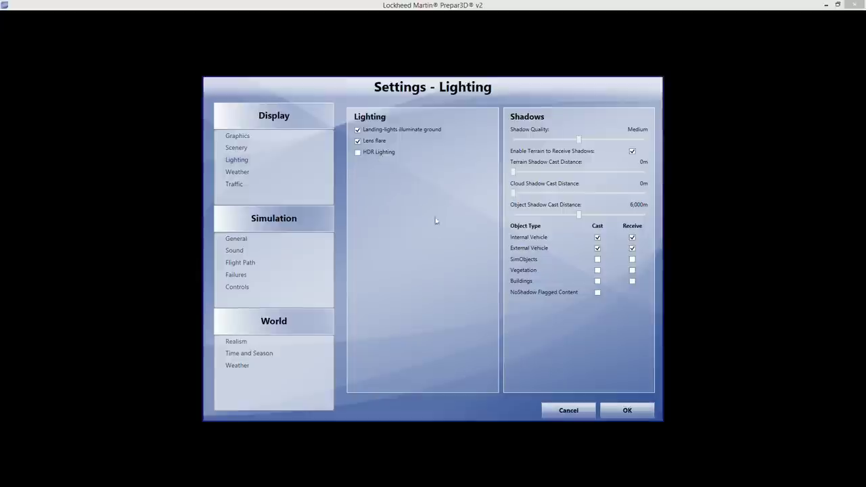
# - Enable HDR Lighting and apply it, then restore and re-maximize the simulator window to refresh the view
pyautogui.click(363, 154)
pyautogui.click(627, 410)
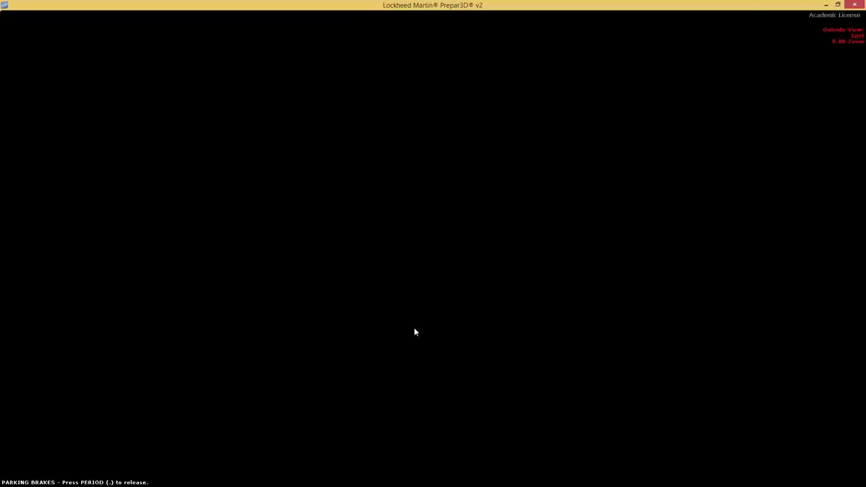
pyautogui.doubleClick(454, 5)
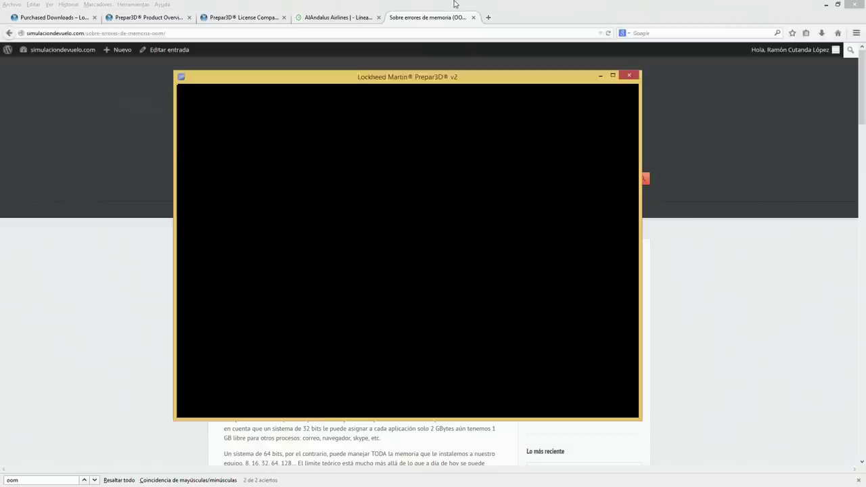
pyautogui.doubleClick(454, 77)
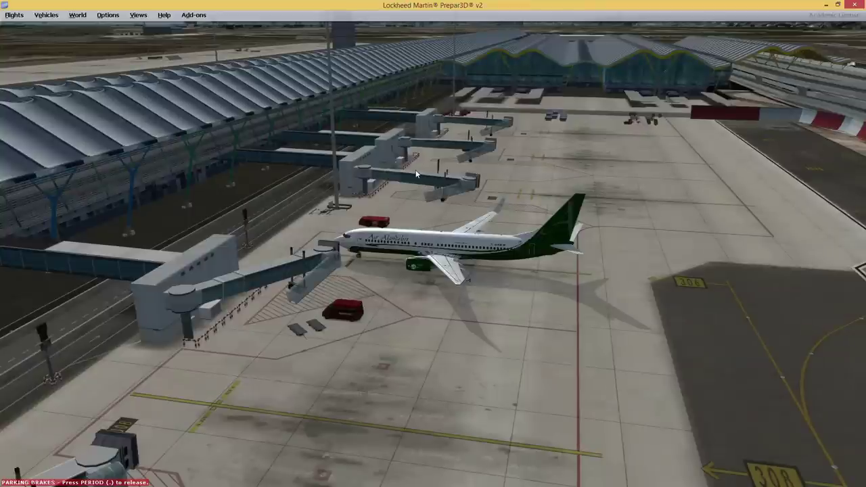
# - Reopen the Lighting display settings, disable HDR Lighting and terrain receiving shadows, and apply the changes
pyautogui.click(108, 15)
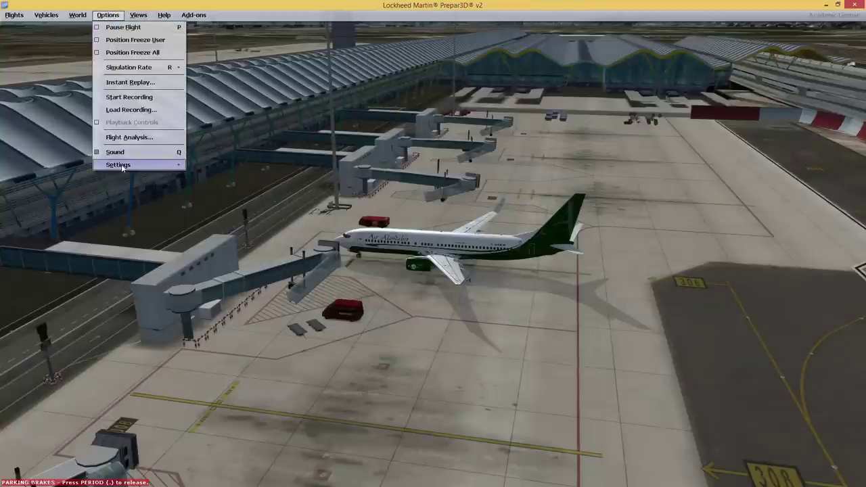
pyautogui.moveTo(123, 166)
pyautogui.click(214, 165)
pyautogui.click(237, 160)
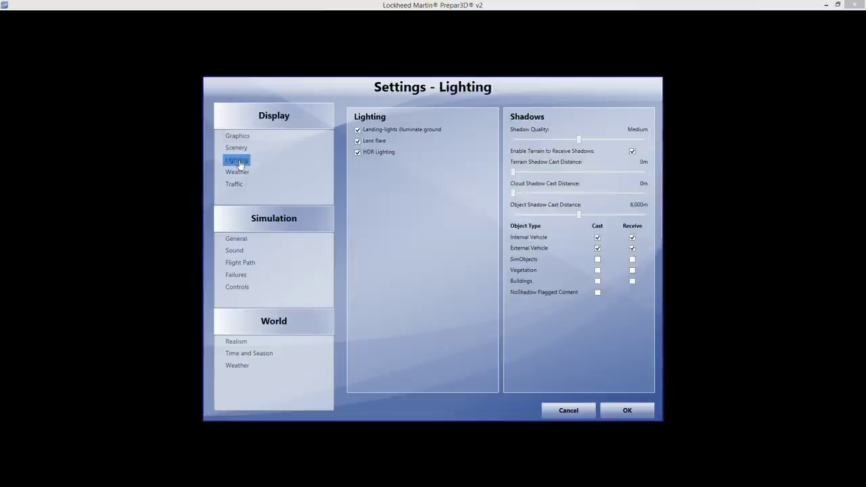
pyautogui.click(383, 153)
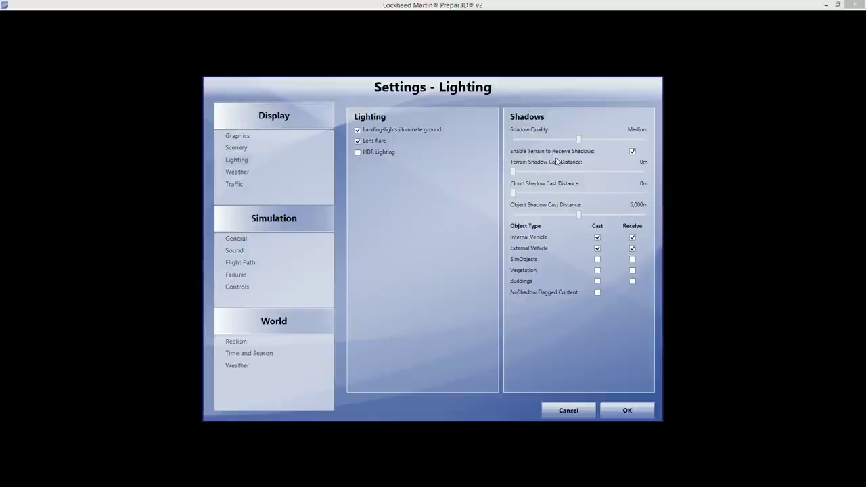
pyautogui.click(631, 151)
pyautogui.click(608, 413)
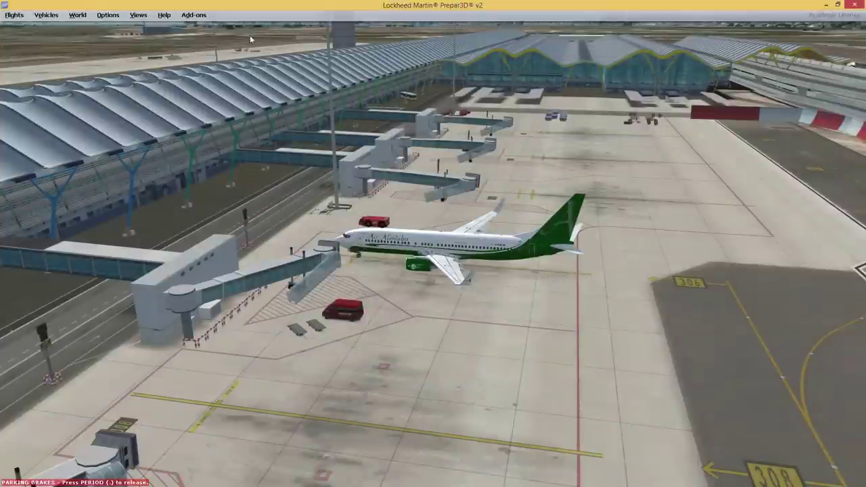
# - Reopen the Lighting display settings and enable terrain to receive shadows again
pyautogui.click(118, 17)
pyautogui.moveTo(134, 167)
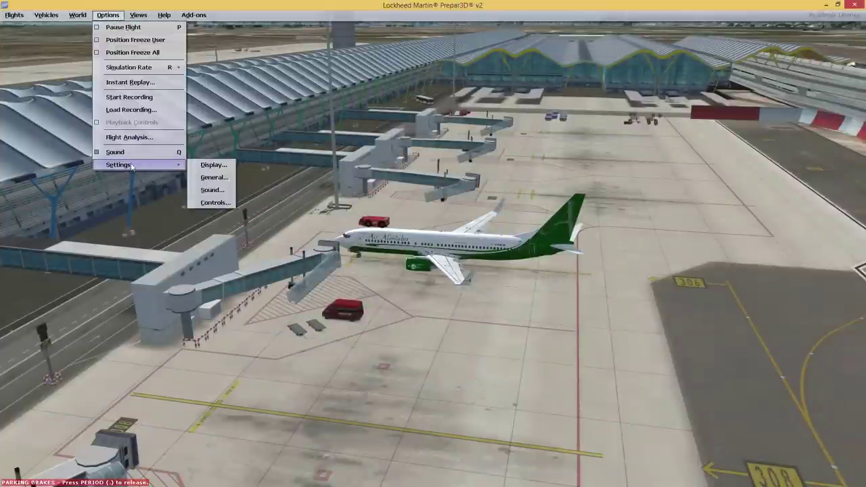
pyautogui.click(197, 165)
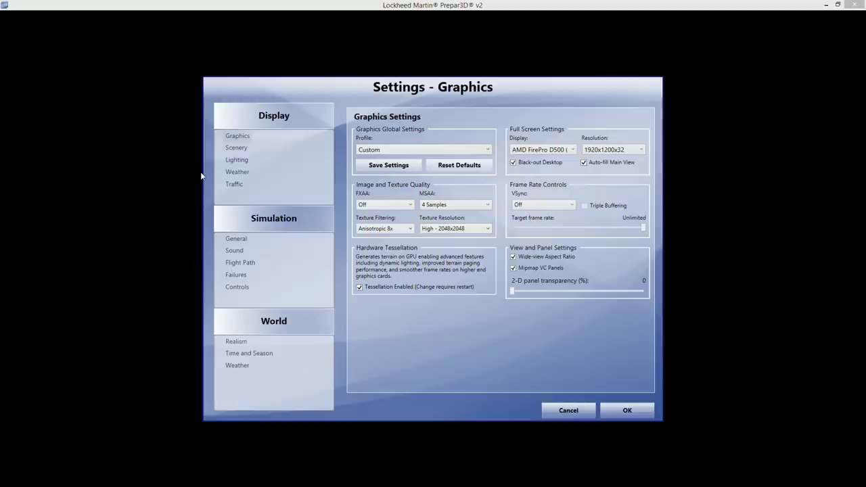
pyautogui.click(241, 162)
pyautogui.click(631, 151)
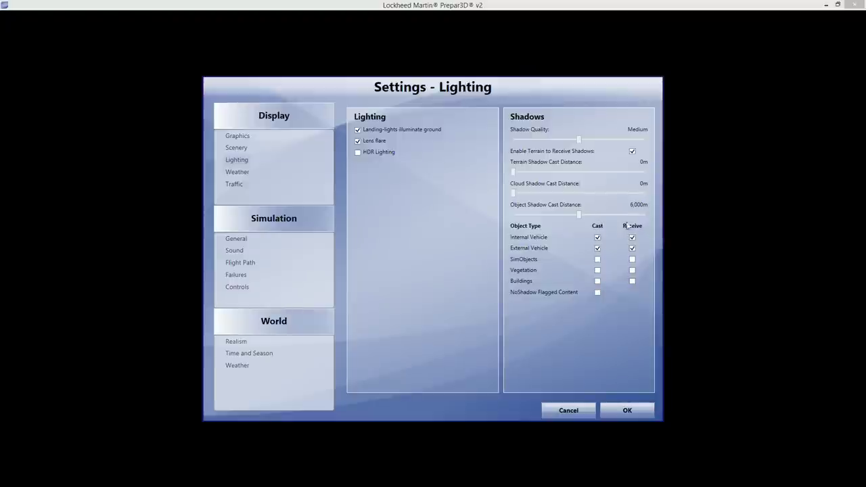
pyautogui.click(597, 238)
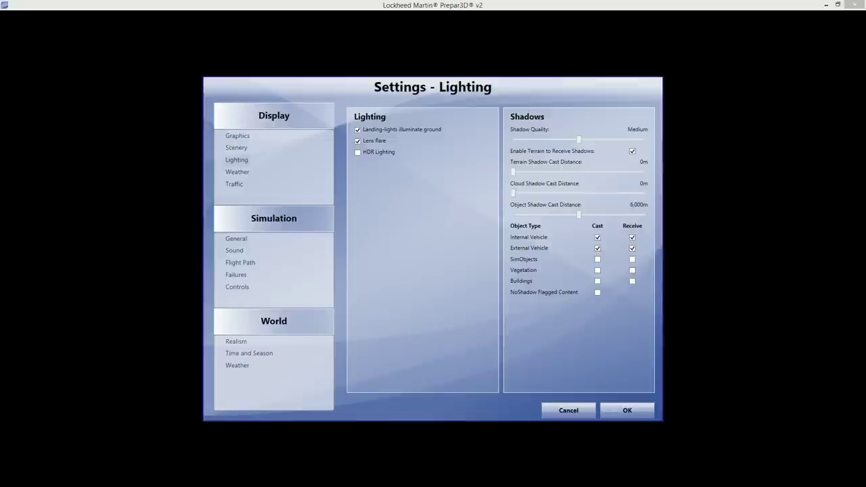
# - Apply the lighting settings, switch the simulator to the virtual cockpit view, and look around at the shadows on the panel and windows
pyautogui.click(602, 411)
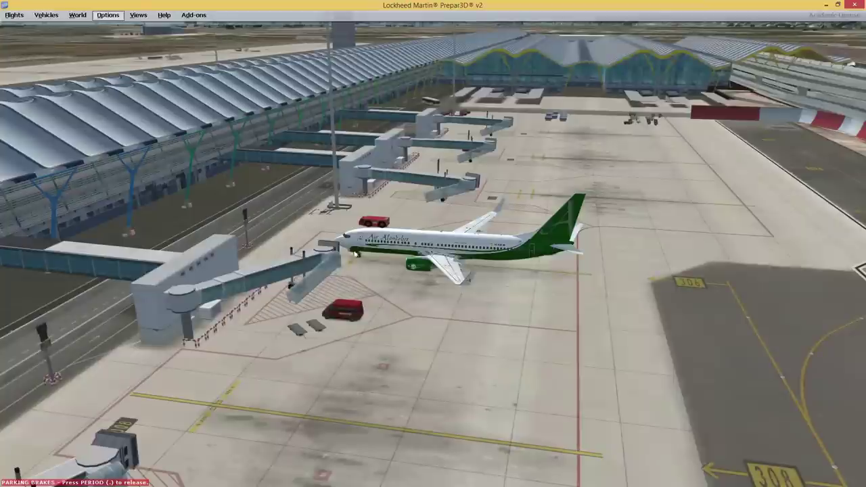
pyautogui.rightClick(304, 214)
pyautogui.moveTo(338, 222)
pyautogui.click(428, 245)
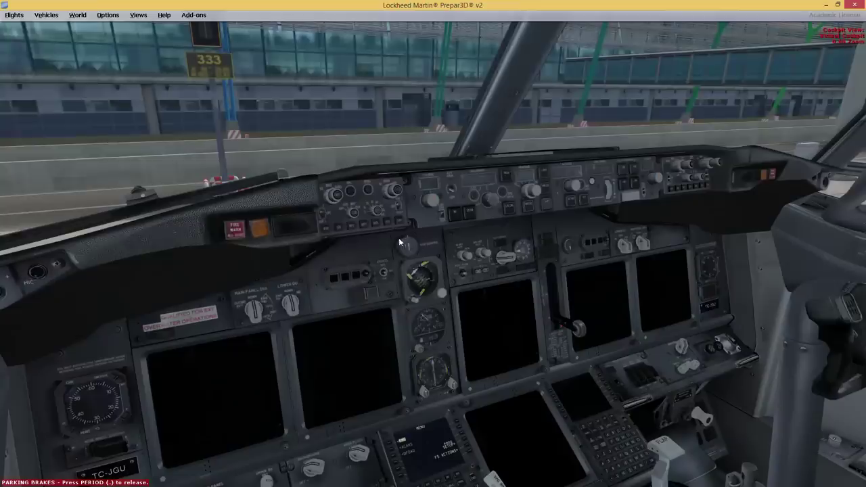
pyautogui.moveTo(536, 134); pyautogui.dragTo(314, 309)
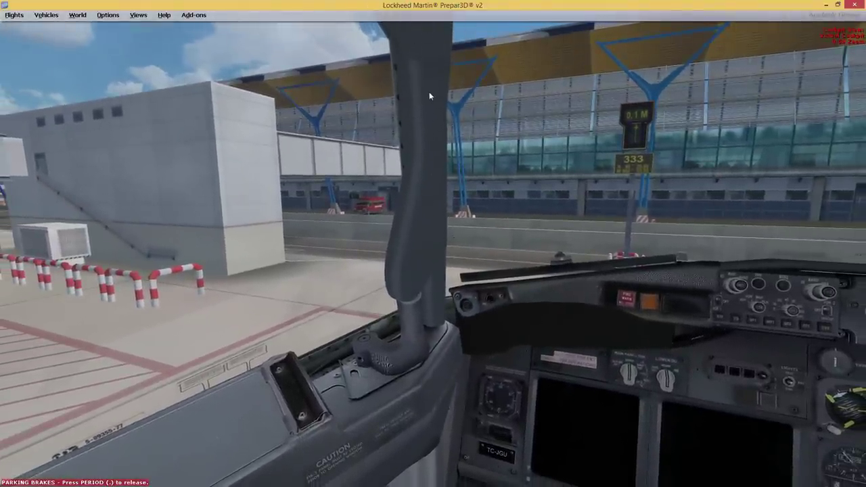
pyautogui.moveTo(416, 166); pyautogui.dragTo(630, 380)
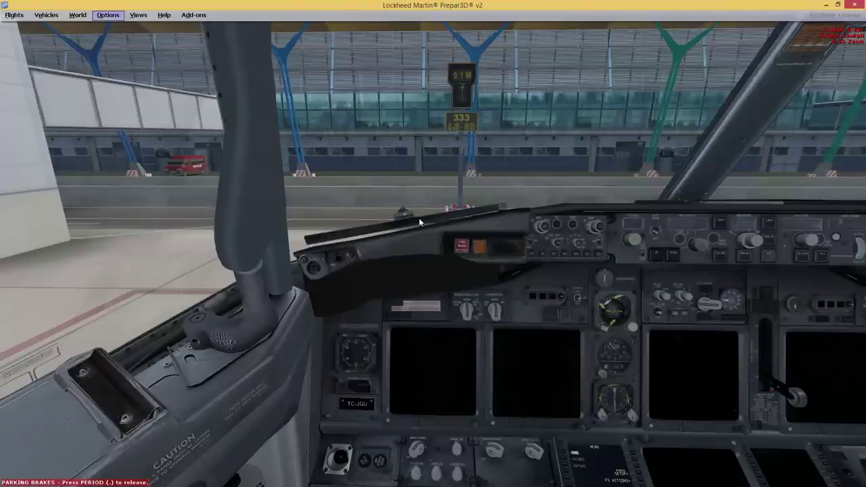
pyautogui.click(108, 15)
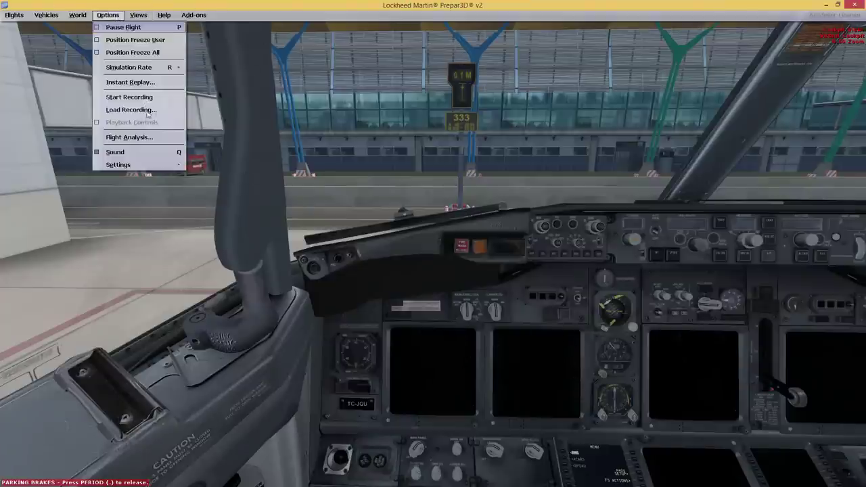
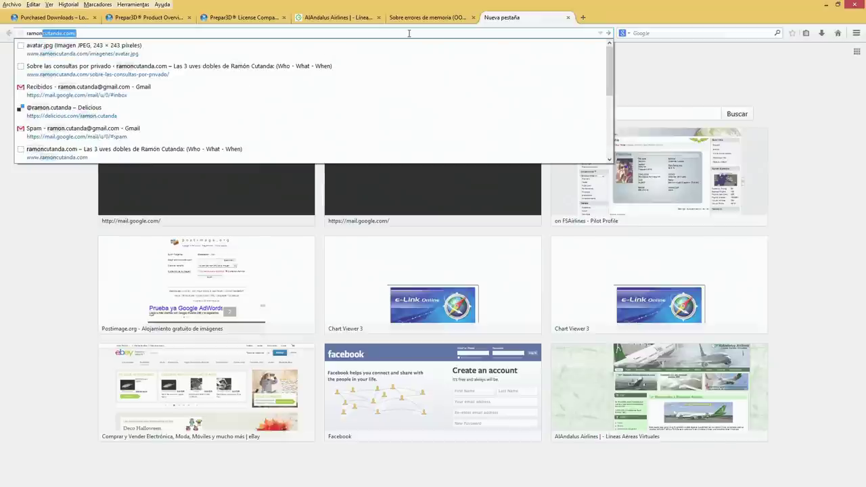
# - Open the author's personal website in the browser, highlight the help notice on its Contacto page, and follow the notice's link
pyautogui.press('Right')
pyautogui.press('Return')
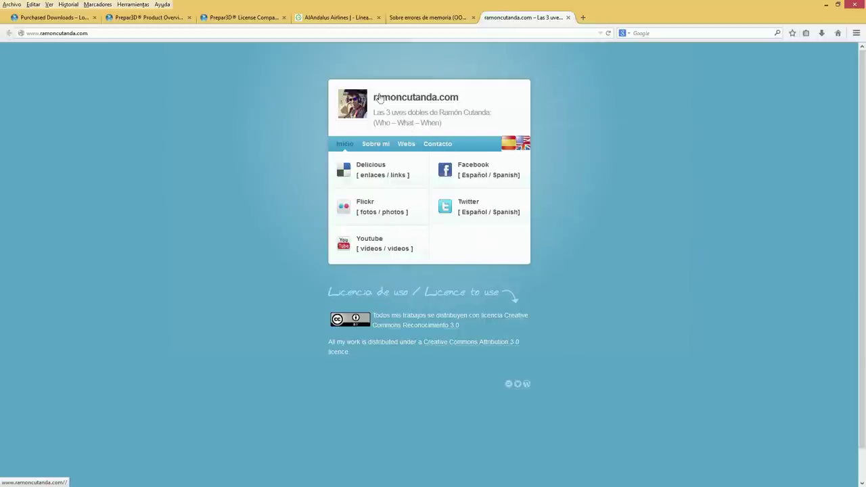
pyautogui.click(437, 144)
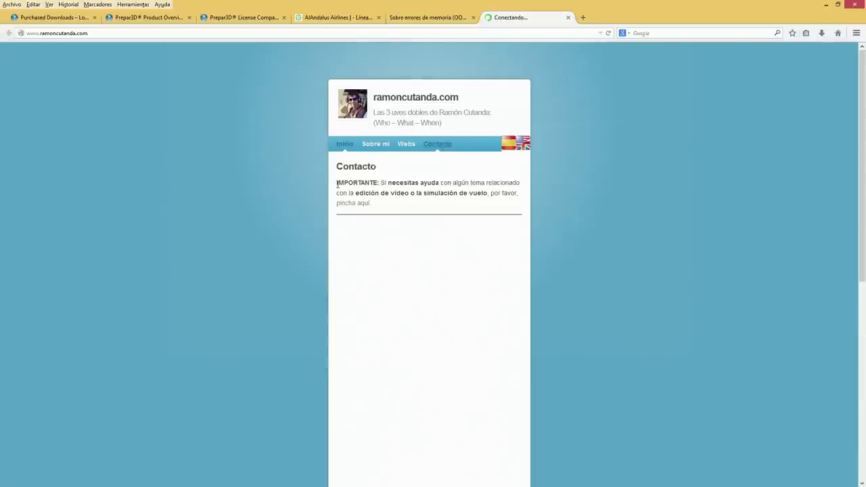
pyautogui.moveTo(337, 184); pyautogui.dragTo(522, 199)
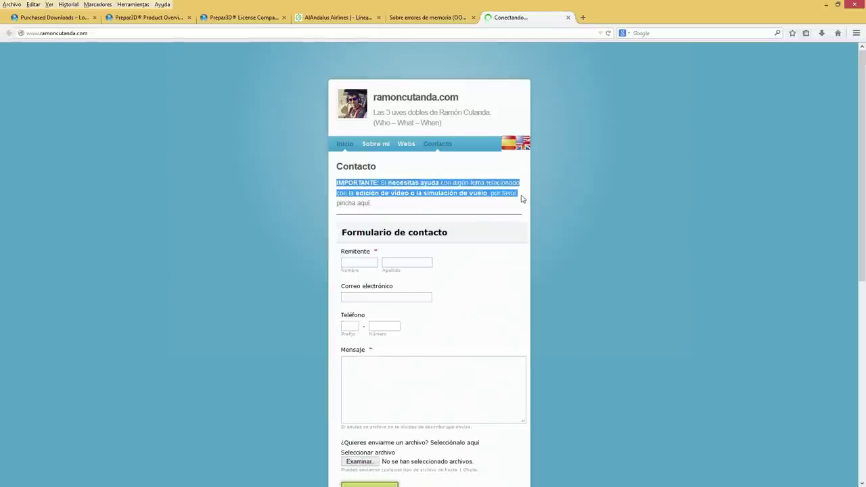
pyautogui.click(522, 199)
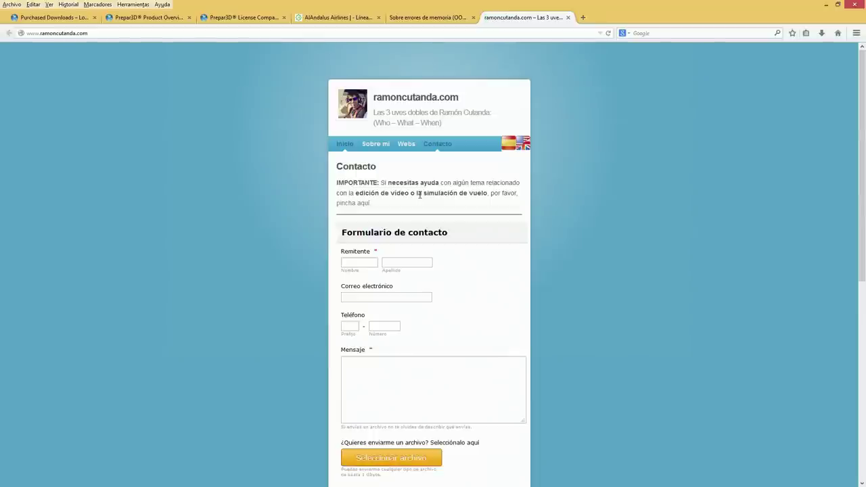
pyautogui.click(353, 205)
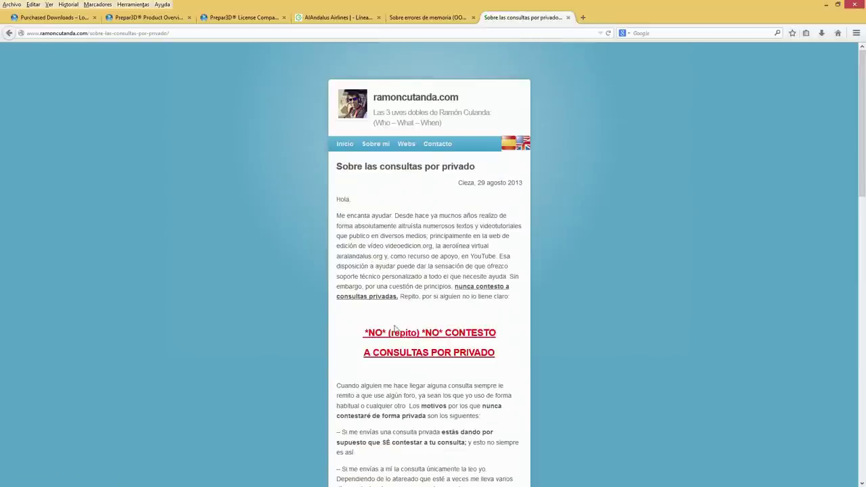
# - Read through the "Sobre las consultas por privado" page, highlighting the red notice about private queries and the introductory paragraph
pyautogui.scroll(-1, 374, 327)
pyautogui.scroll(-3, 371, 309)
pyautogui.moveTo(363, 177); pyautogui.dragTo(514, 196)
pyautogui.click(506, 200)
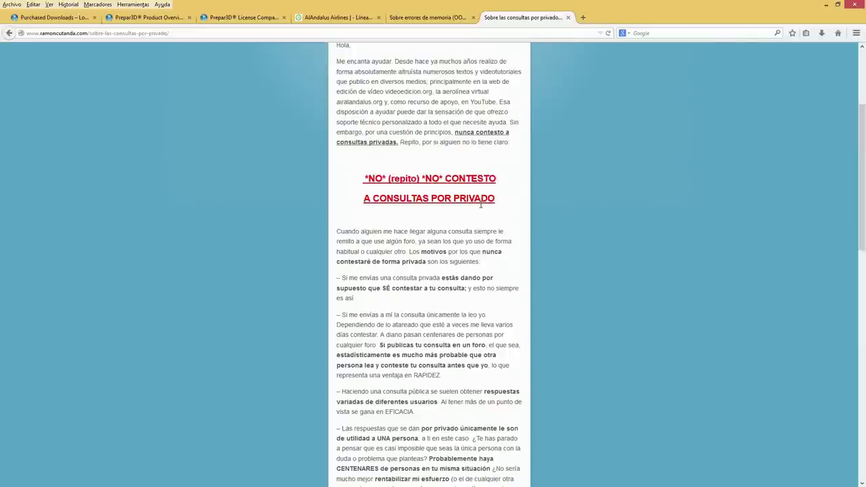
pyautogui.scroll(4, 398, 303)
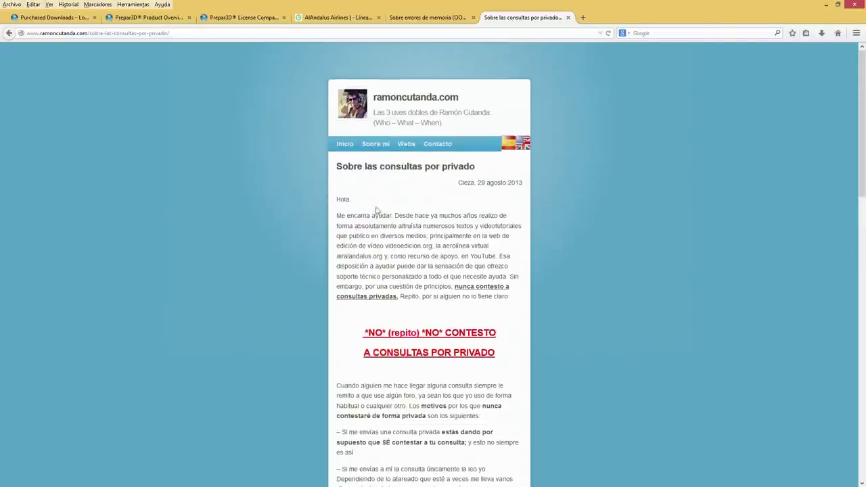
pyautogui.moveTo(335, 215); pyautogui.dragTo(436, 359)
pyautogui.scroll(-10, 433, 374)
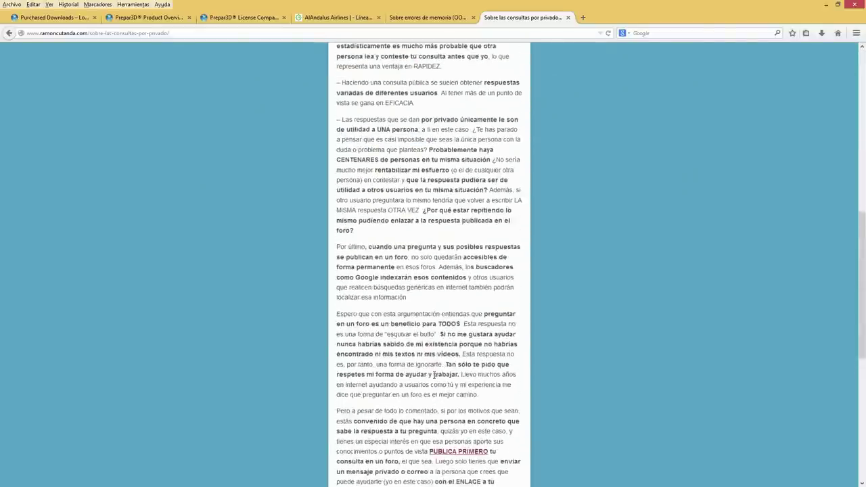
pyautogui.scroll(-4, 433, 374)
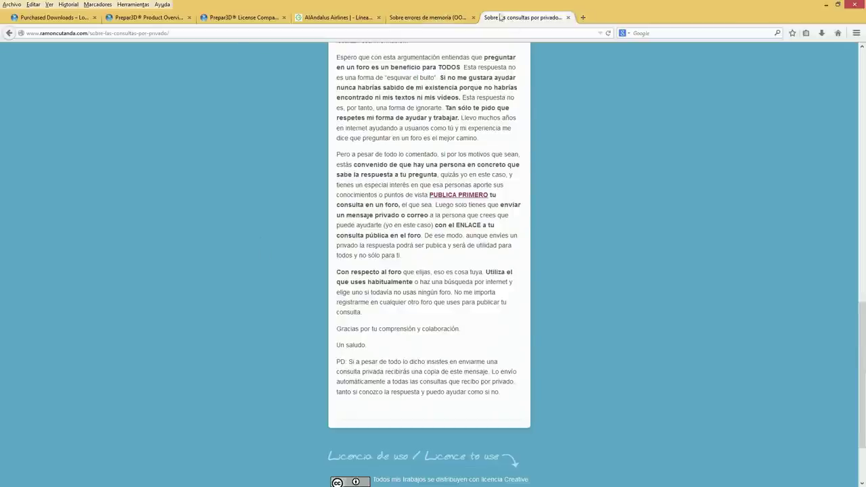
pyautogui.scroll(14, 485, 243)
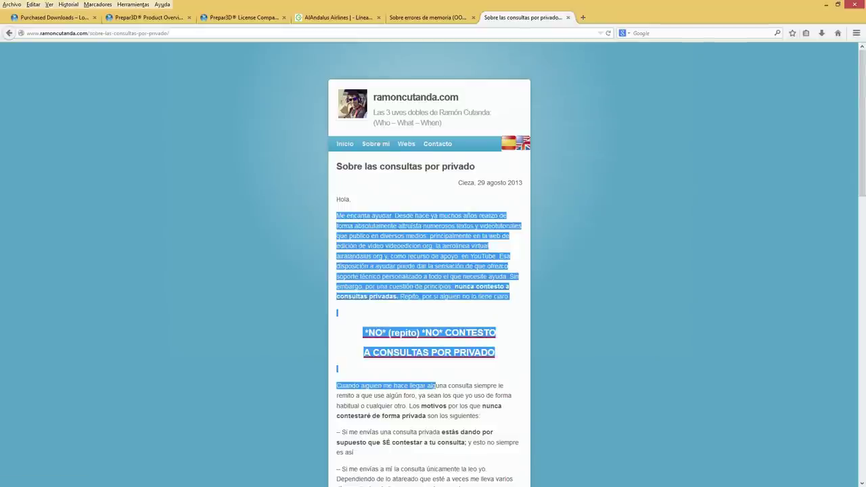
# - Return to the Contacto page to examine the contact form, and briefly view the "Sobre errores de memoria (OOM)" article
pyautogui.hotkey('alt', 'Tab')
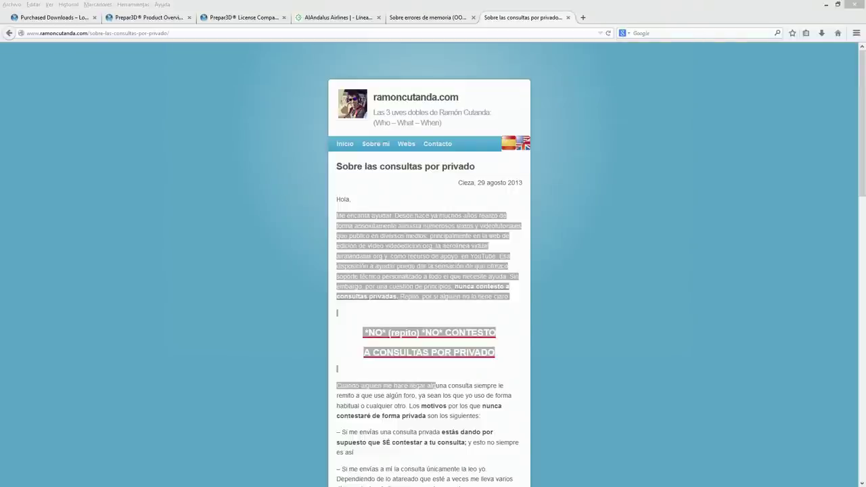
pyautogui.click(437, 144)
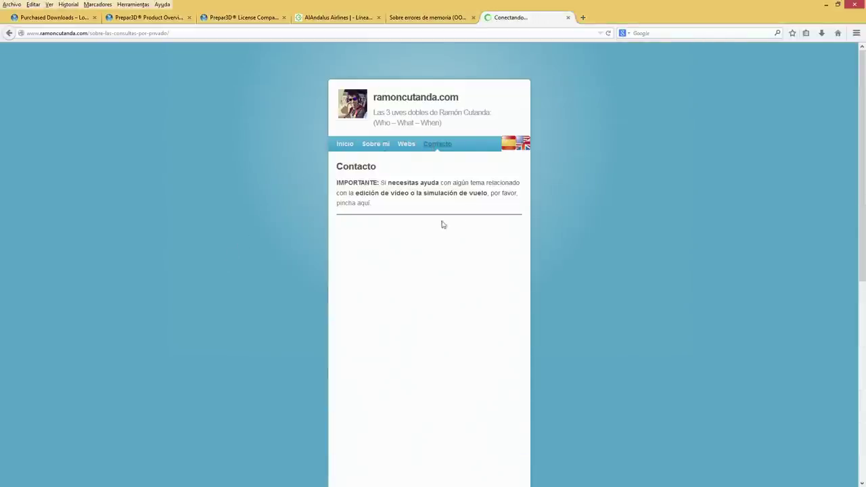
pyautogui.scroll(-4, 324, 268)
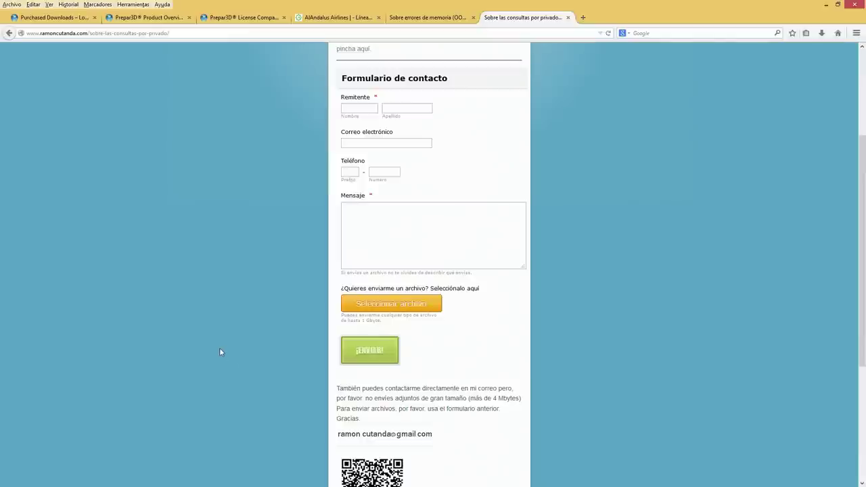
pyautogui.click(438, 18)
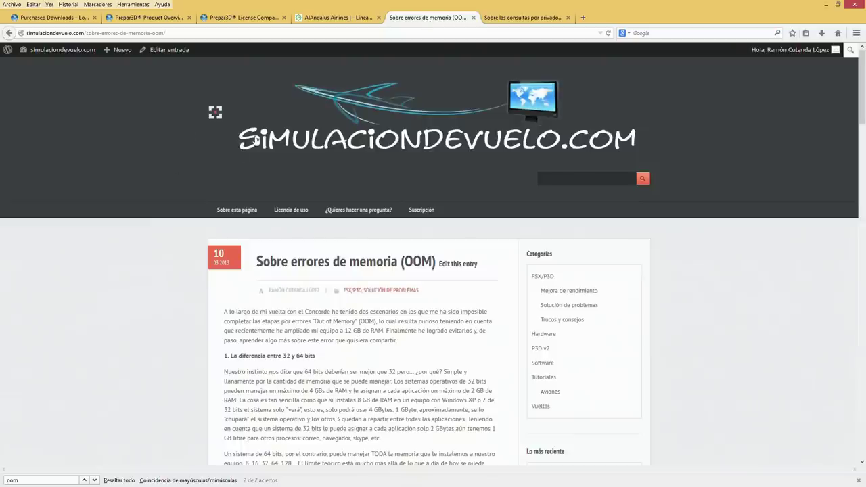
pyautogui.click(523, 18)
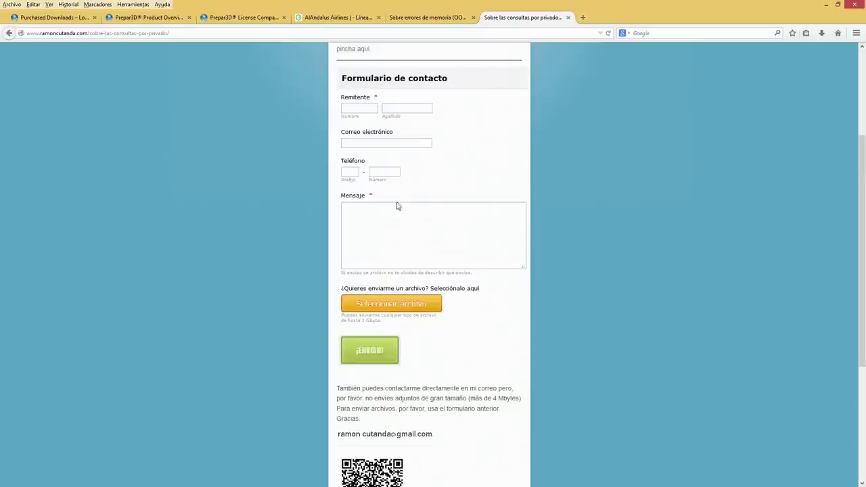
pyautogui.scroll(2, 334, 263)
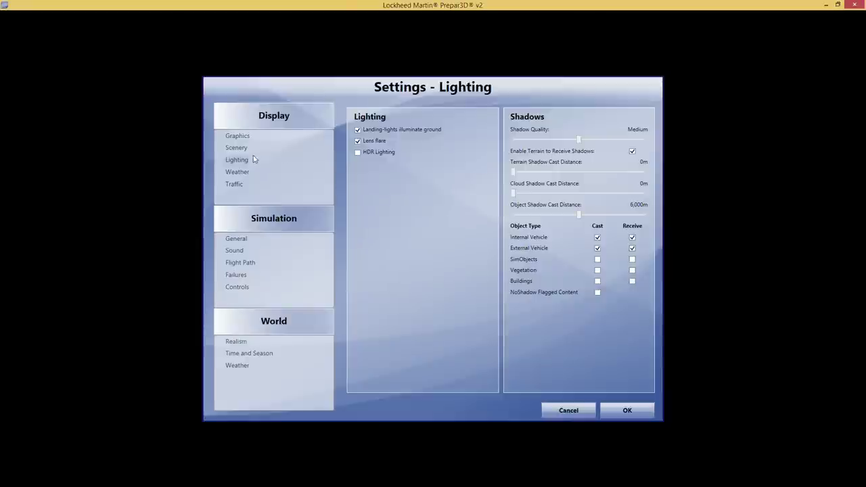
# - In the simulator's Weather display settings, try Simple clouds, return to Detailed clouds with Medium coverage density, and keep thermal visualization at None
pyautogui.click(237, 176)
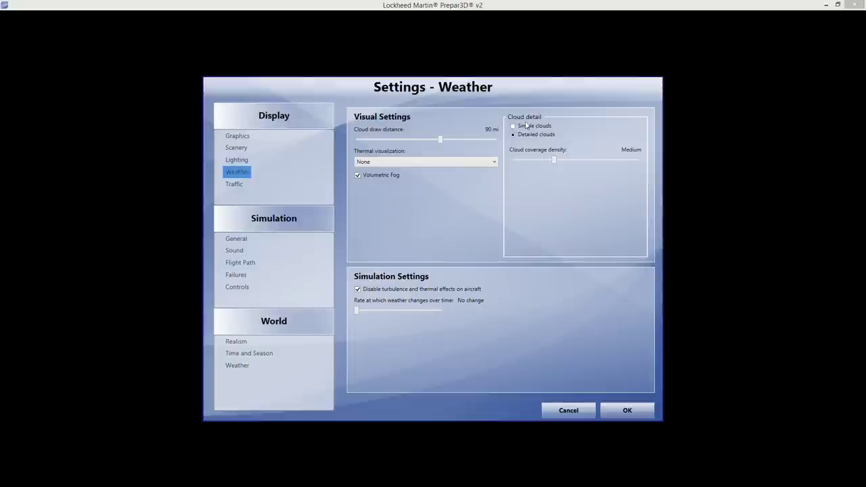
pyautogui.click(521, 126)
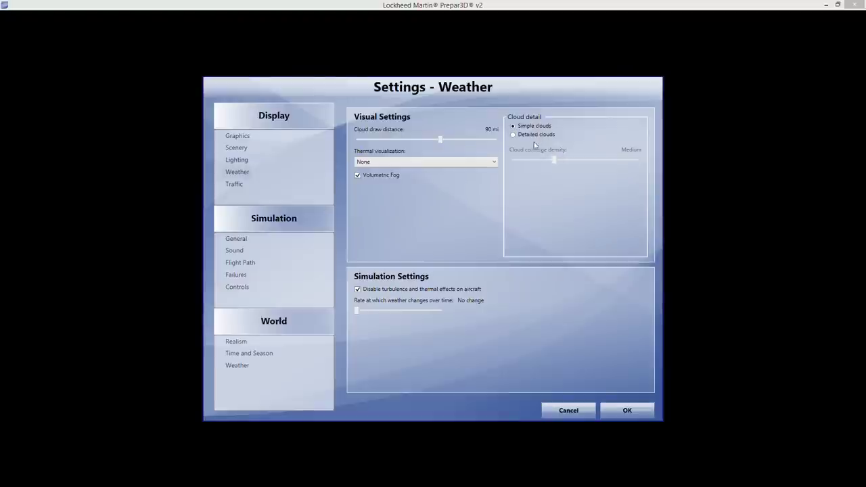
pyautogui.click(519, 135)
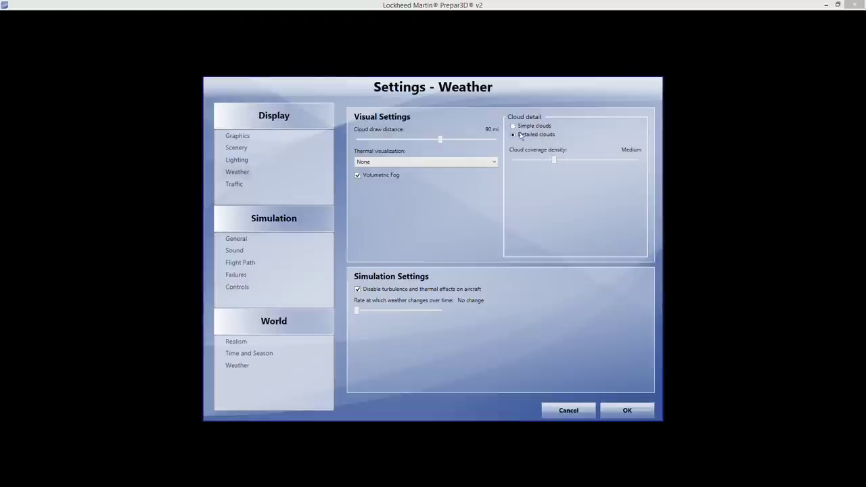
pyautogui.moveTo(555, 160); pyautogui.dragTo(595, 160)
pyautogui.click(564, 160)
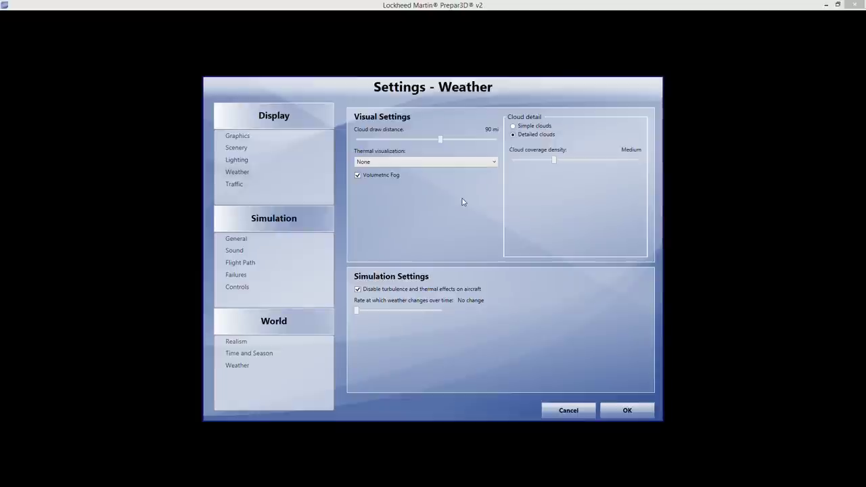
pyautogui.click(425, 162)
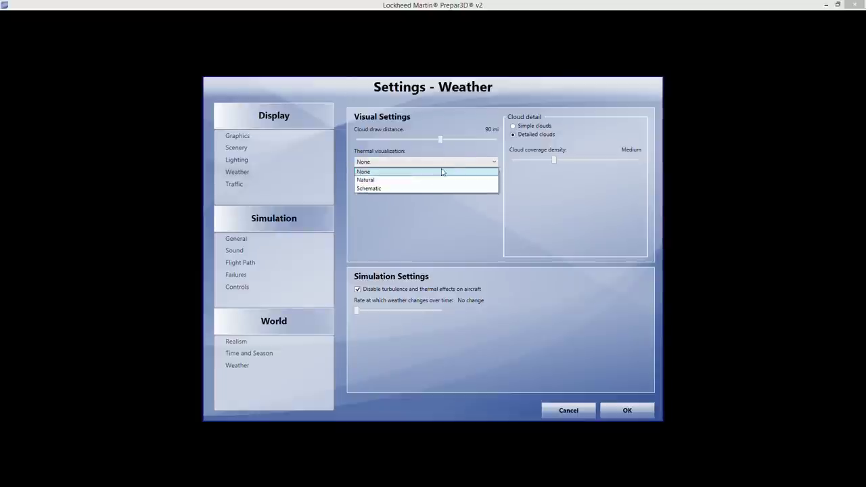
pyautogui.click(443, 171)
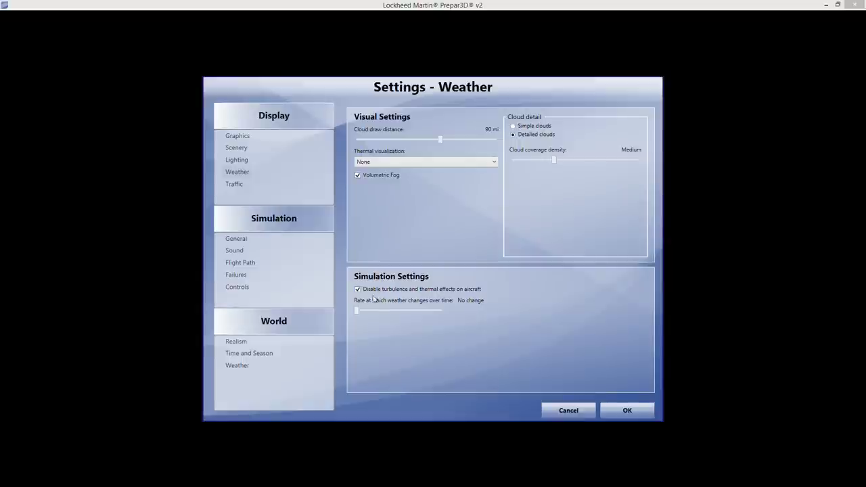
# - Open the Traffic display settings and try the airport vehicle density control, leaving it at None
pyautogui.click(234, 188)
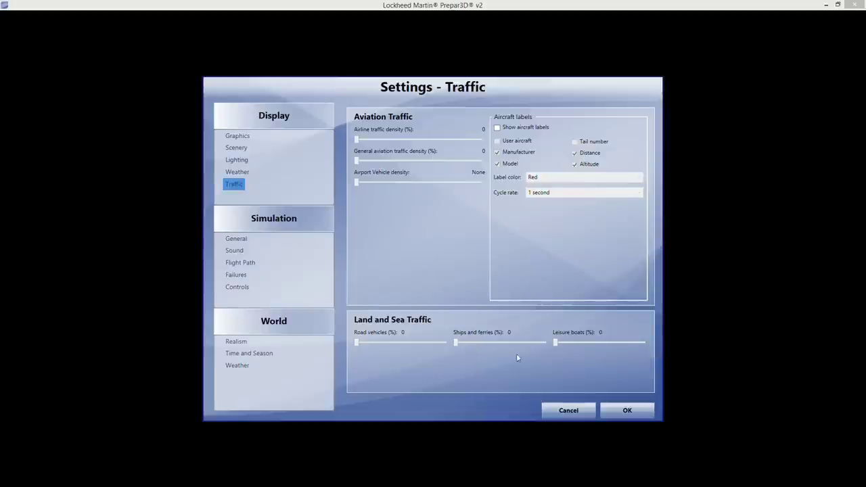
pyautogui.click(358, 185)
pyautogui.moveTo(361, 186); pyautogui.dragTo(324, 183)
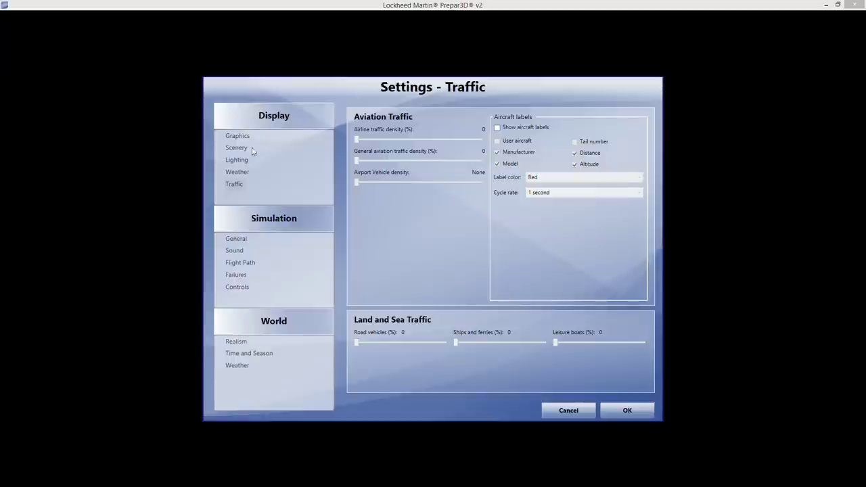
# - Revisit the Weather display settings to compare Simple and Detailed clouds, cancel the settings dialog, and restore the simulator to a smaller window
pyautogui.click(234, 171)
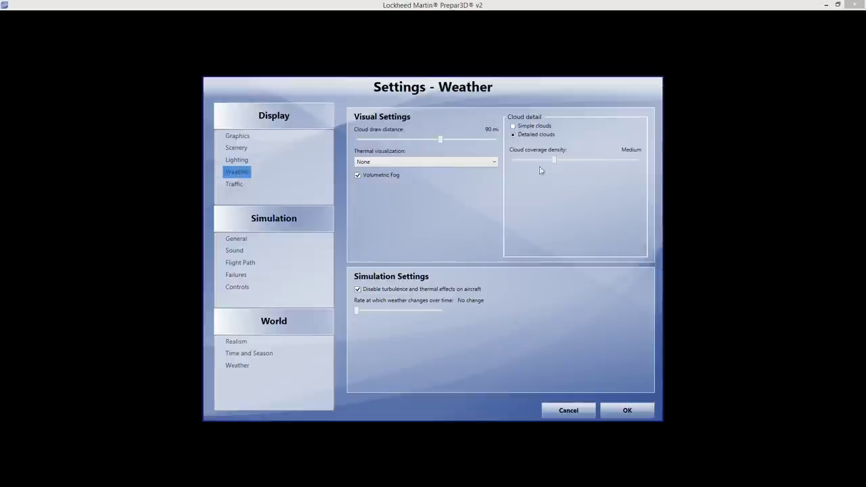
pyautogui.click(522, 129)
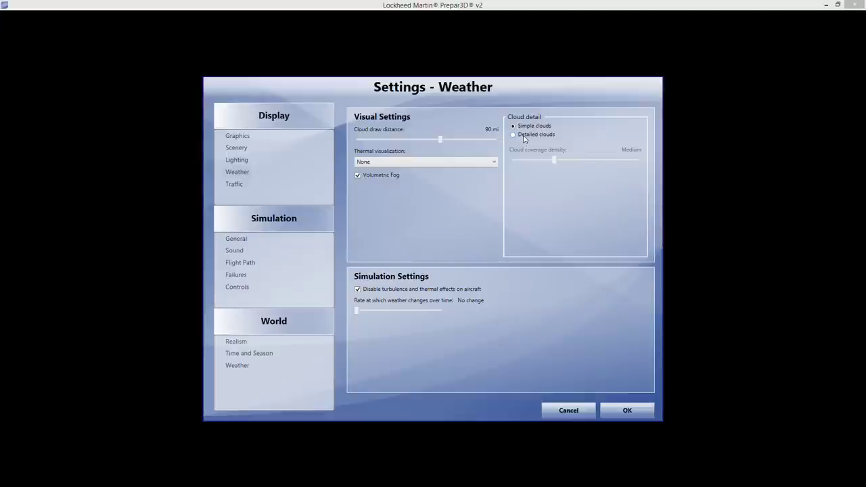
pyautogui.click(524, 138)
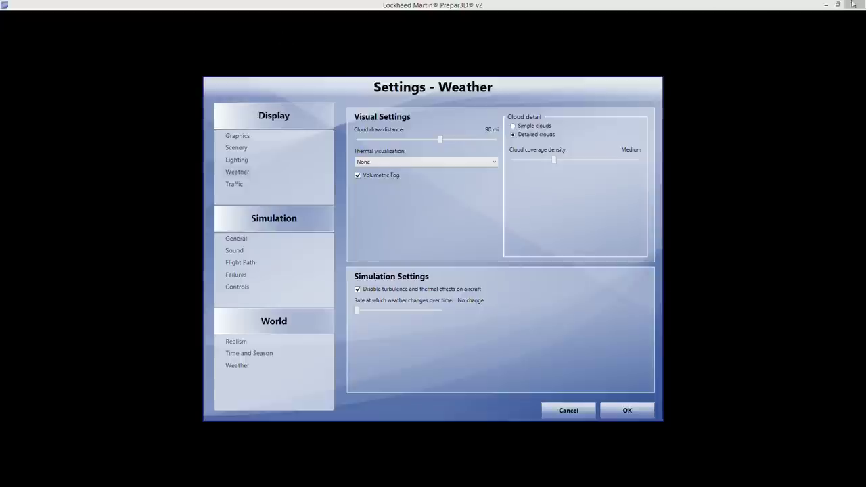
pyautogui.click(568, 410)
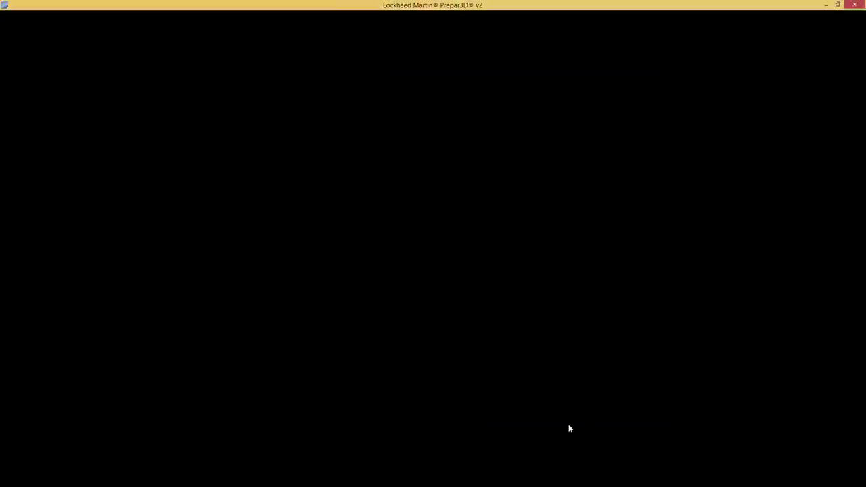
pyautogui.click(837, 4)
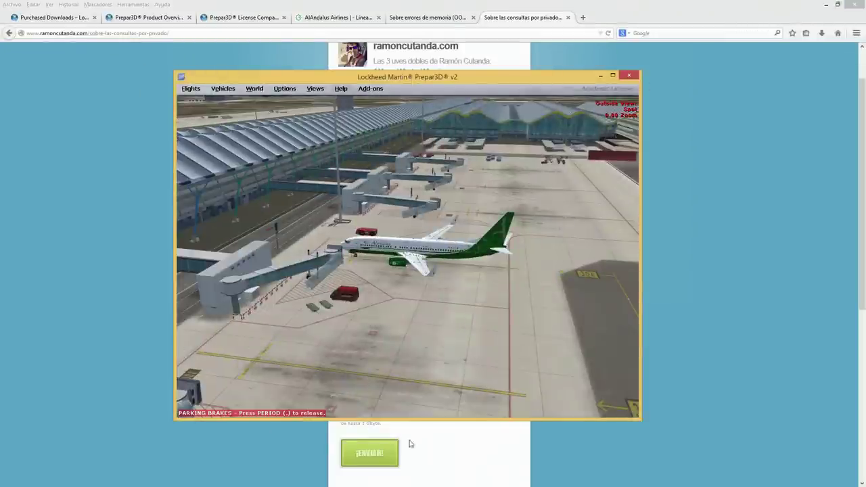
# - Maximize the simulator and switch to the 737's virtual cockpit to examine its instrument panels up close and from farther back
pyautogui.doubleClick(347, 77)
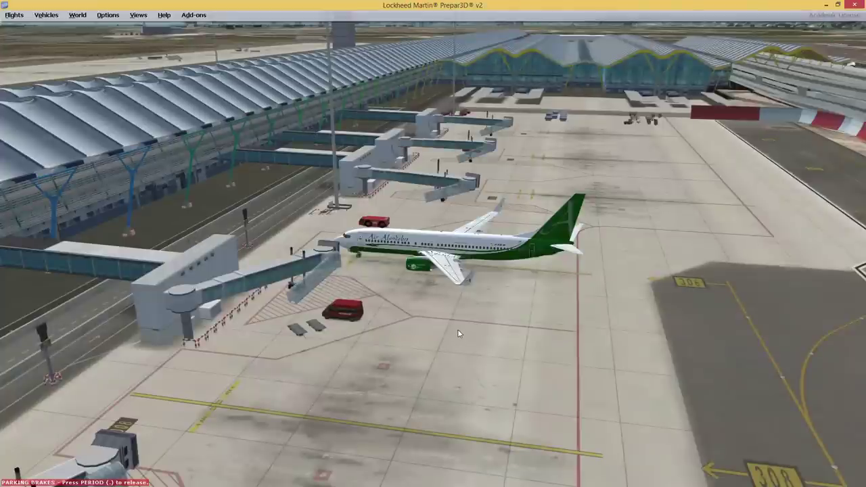
pyautogui.rightClick(421, 208)
pyautogui.moveTo(439, 201)
pyautogui.click(535, 213)
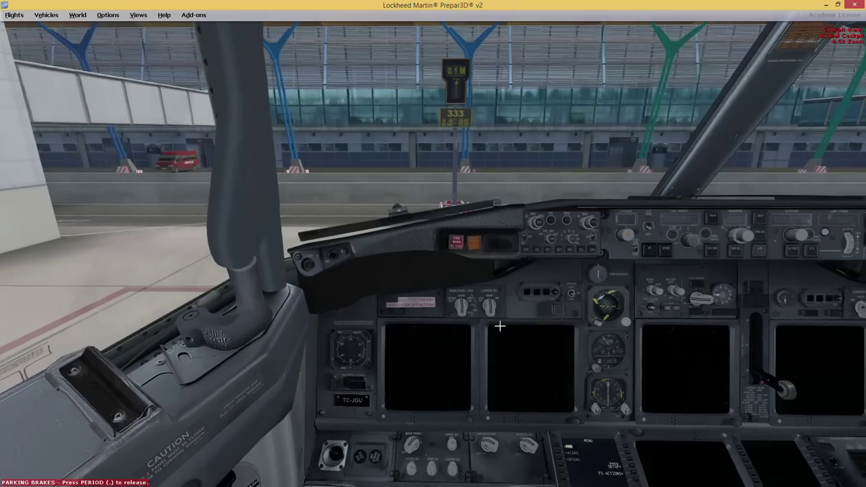
pyautogui.scroll(5, 559, 361)
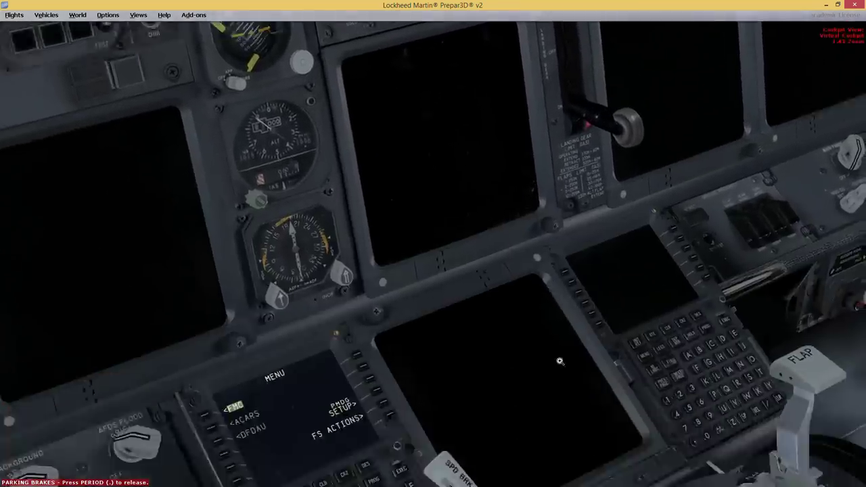
pyautogui.scroll(-5, 560, 361)
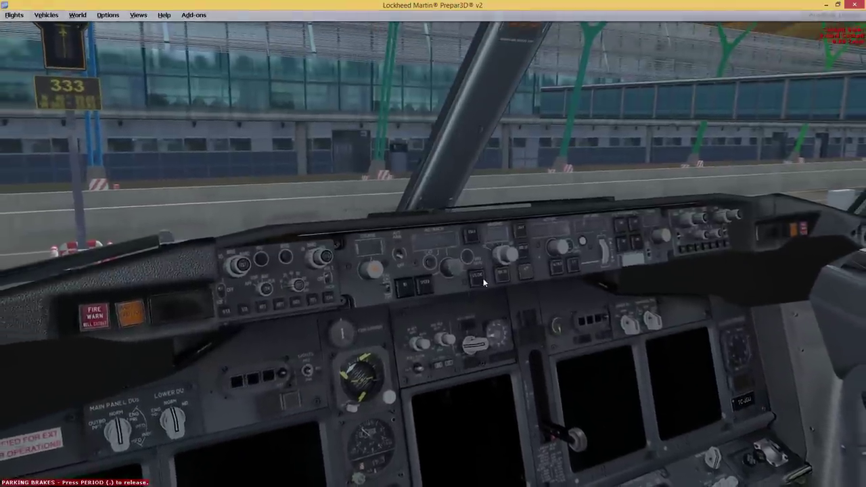
# - Display the frame rate information over the cockpit view and return to the outside view of the aircraft
pyautogui.hotkey('shift', 'z')
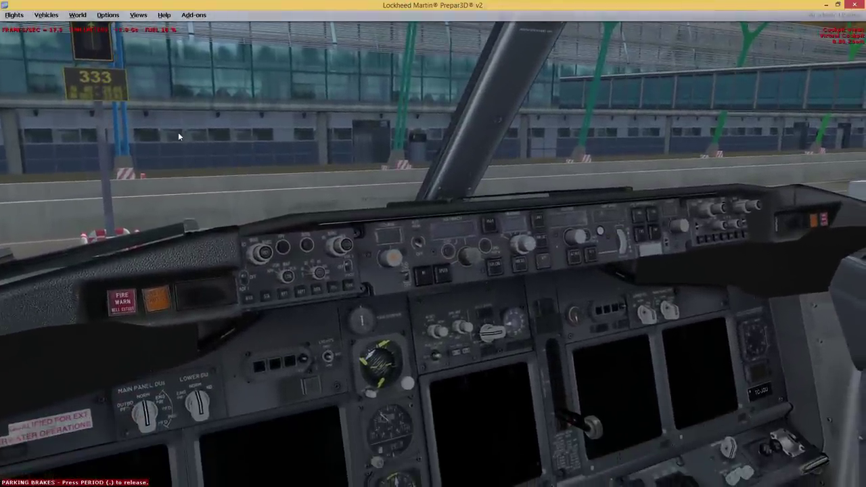
pyautogui.rightClick(178, 132)
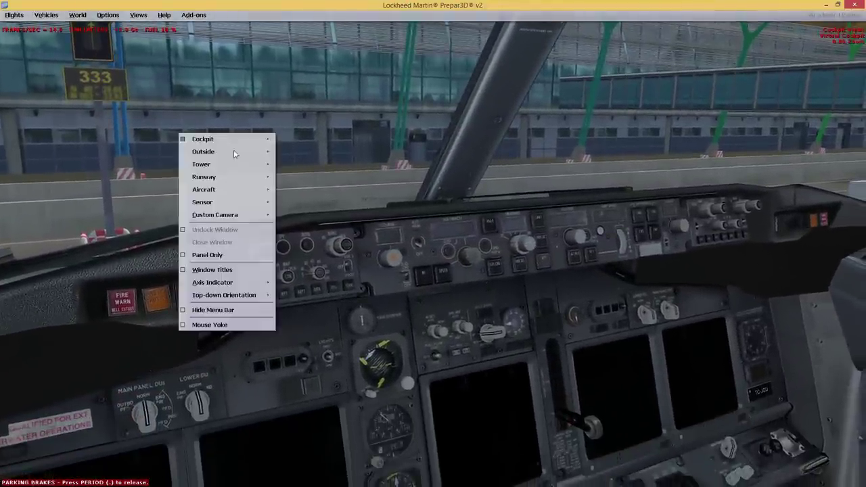
pyautogui.moveTo(233, 150)
pyautogui.click(289, 150)
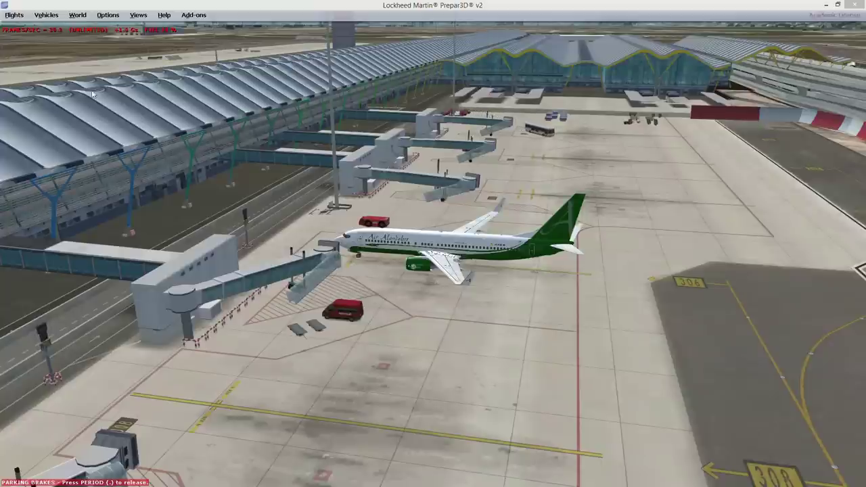
# - Replace the current aircraft with the Bombardier Dash 8Q 400 ALZ Majestic Software
pyautogui.click(371, 248)
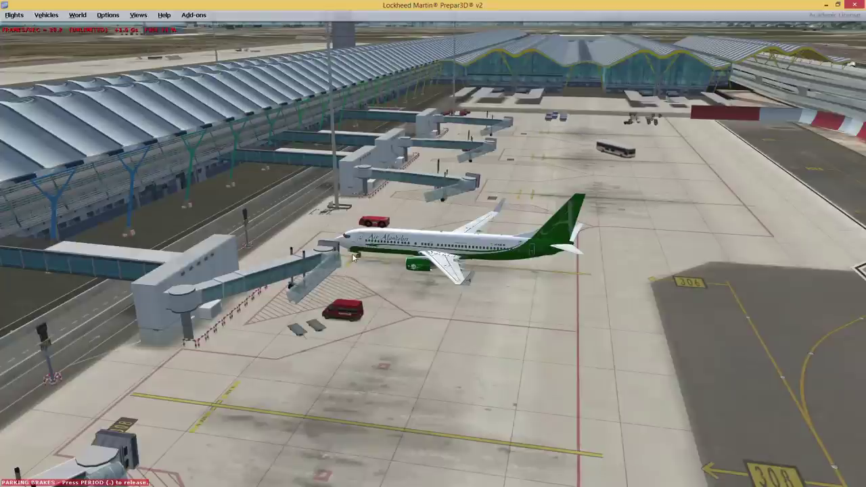
pyautogui.click(46, 15)
pyautogui.click(66, 27)
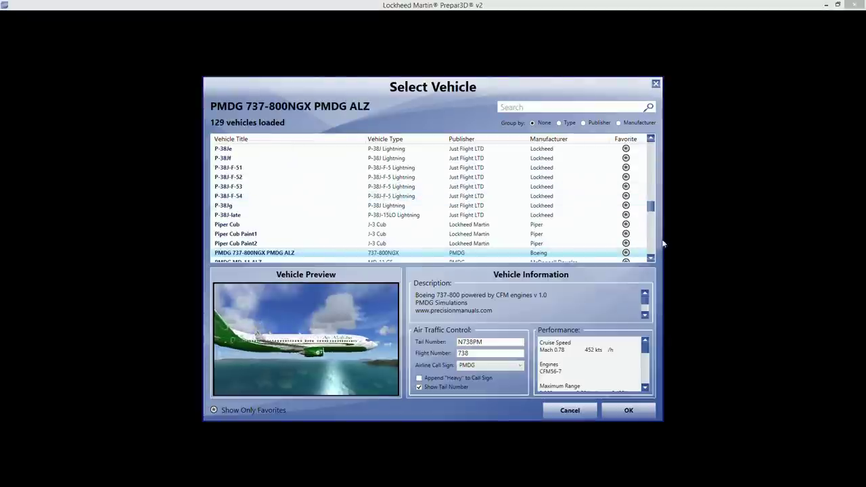
pyautogui.moveTo(652, 210); pyautogui.dragTo(652, 158)
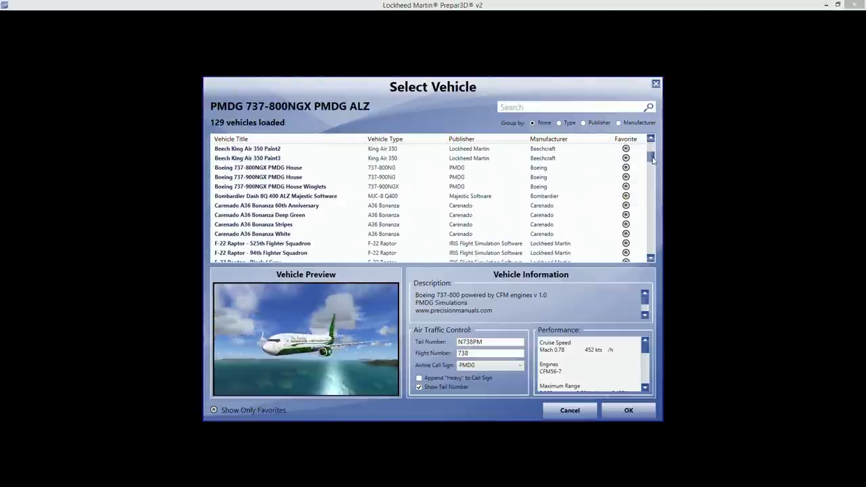
pyautogui.click(284, 196)
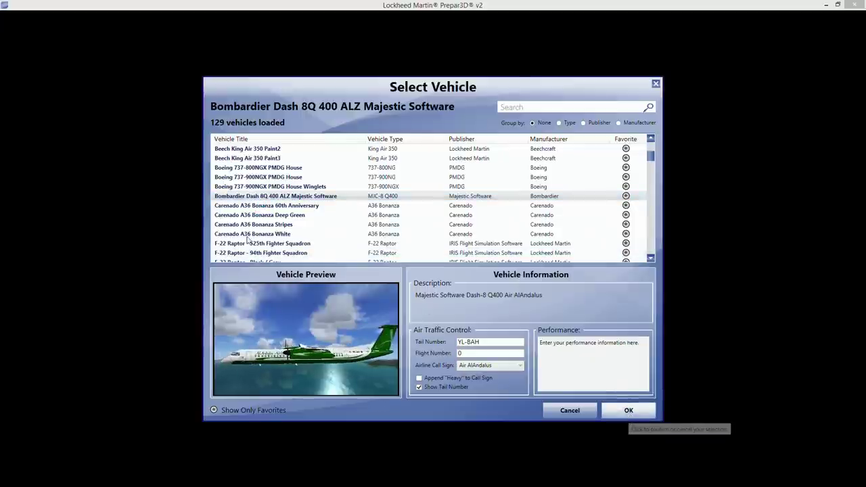
pyautogui.press('Return')
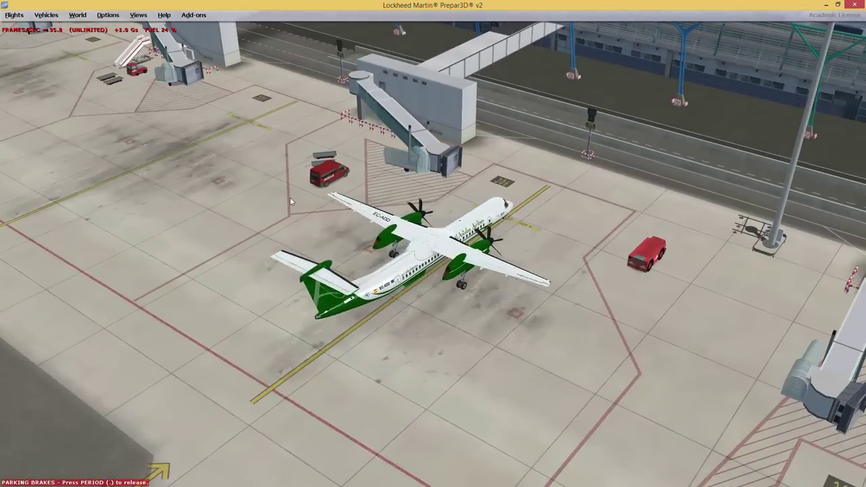
# - Switch to the Dash 8's virtual cockpit and frame the view on its main instrument panel
pyautogui.rightClick(296, 205)
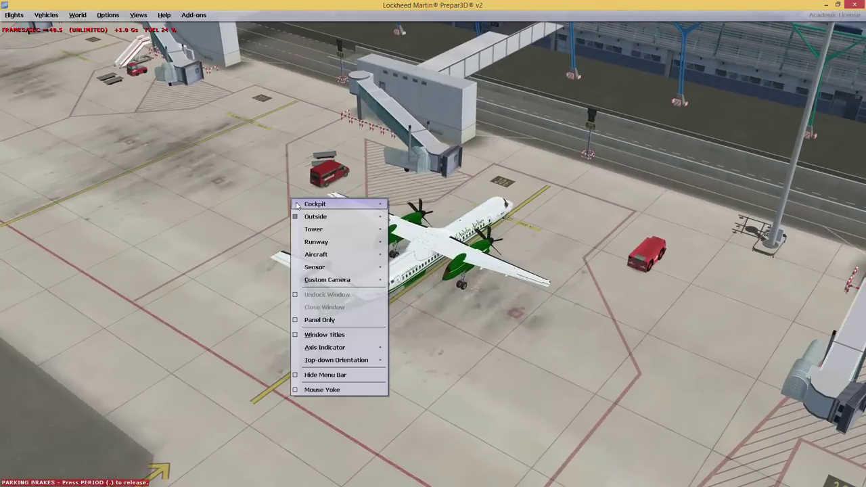
pyautogui.moveTo(296, 205)
pyautogui.click(420, 216)
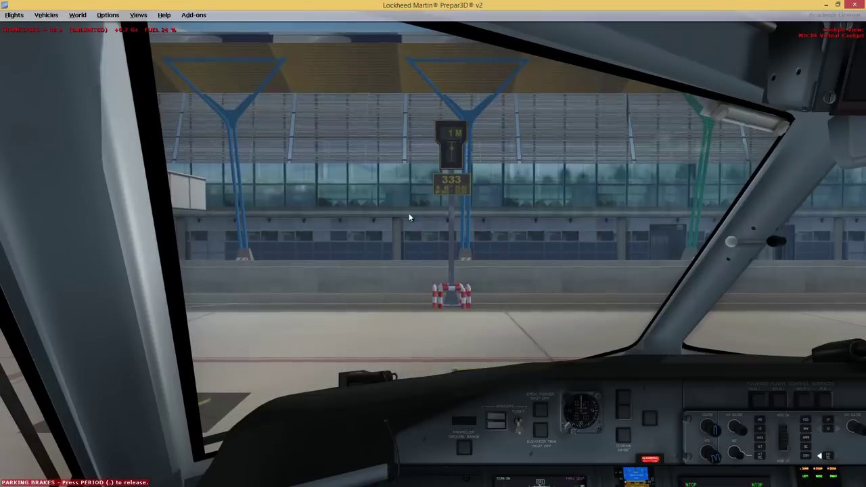
pyautogui.moveTo(403, 217); pyautogui.dragTo(525, 319)
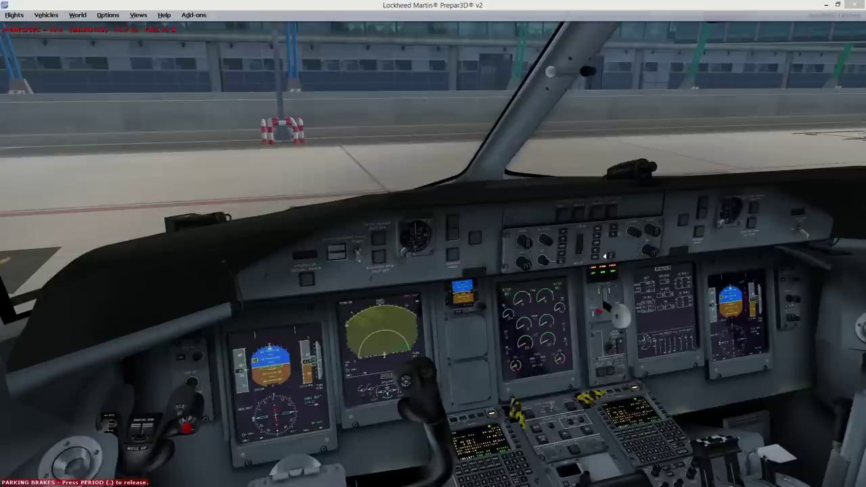
# - Open the simulator settings and review the Traffic and General pages, including the Pause on task switch option
pyautogui.hotkey('alt', 'Tab')
pyautogui.hotkey('alt', 'Tab')
pyautogui.click(108, 15)
pyautogui.moveTo(128, 164)
pyautogui.click(218, 166)
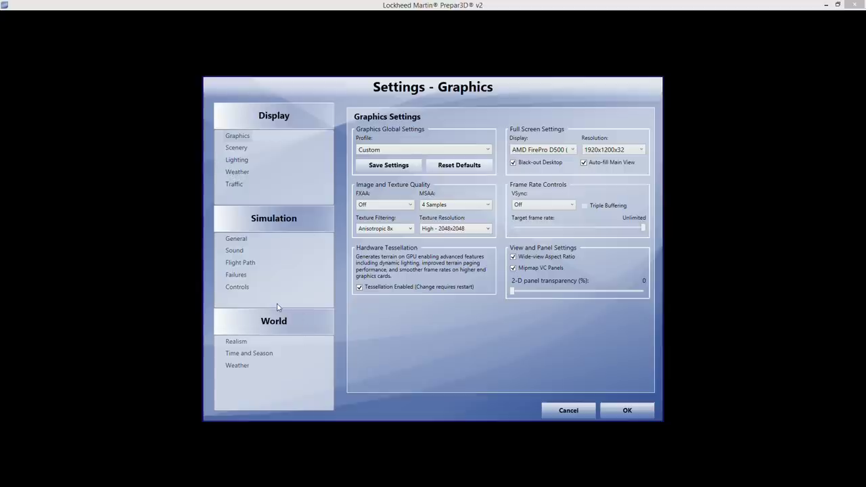
pyautogui.click(238, 186)
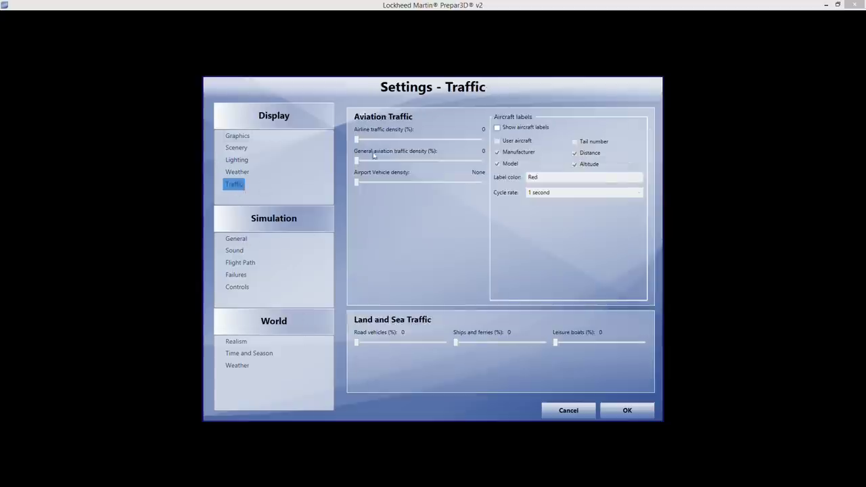
pyautogui.click(244, 245)
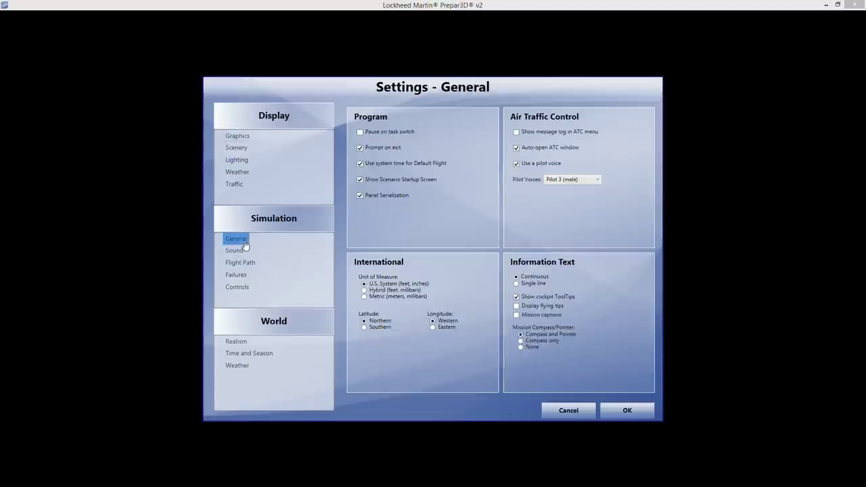
pyautogui.click(391, 134)
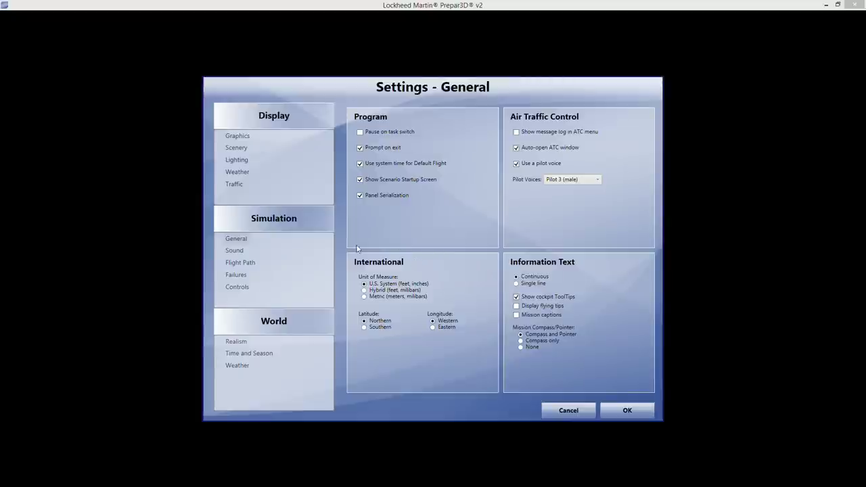
# - Review the Sound, Flight Path, Failures and Controls settings, including the button and key assignments, and the Realism and Time and Season settings
pyautogui.click(241, 251)
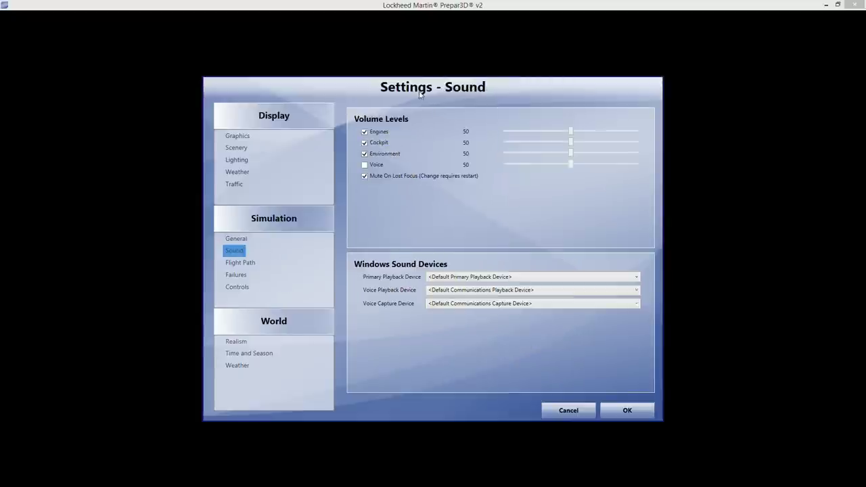
pyautogui.click(250, 264)
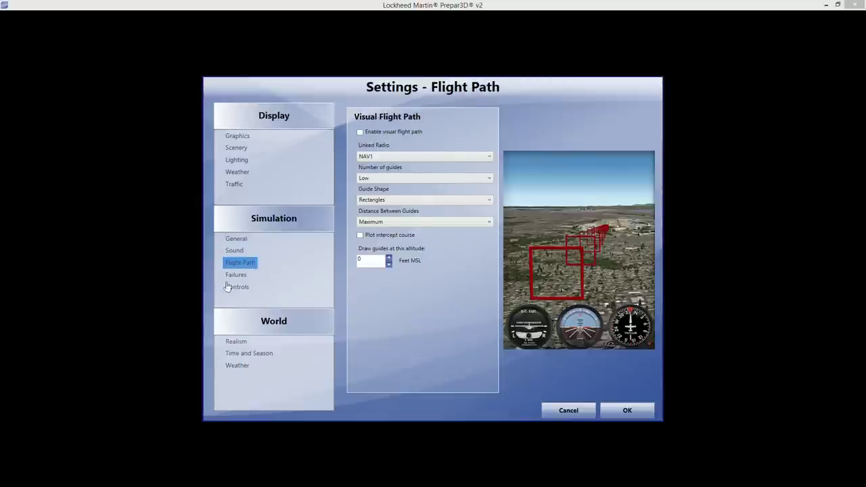
pyautogui.click(235, 276)
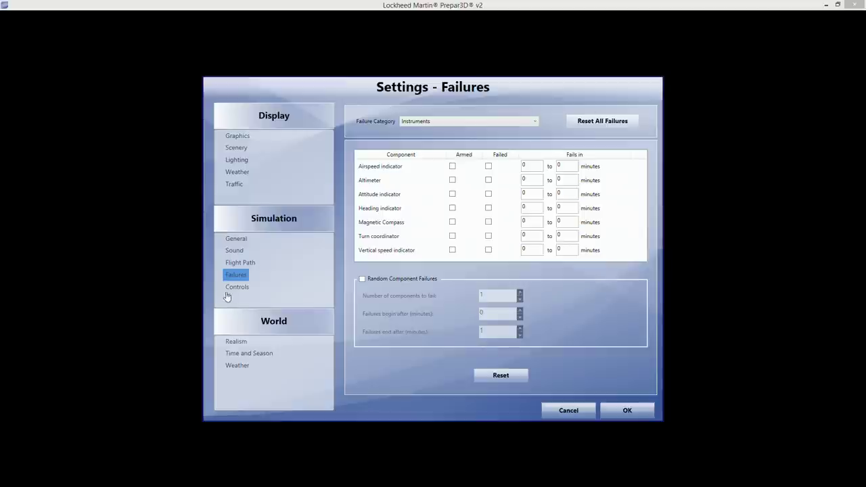
pyautogui.click(233, 291)
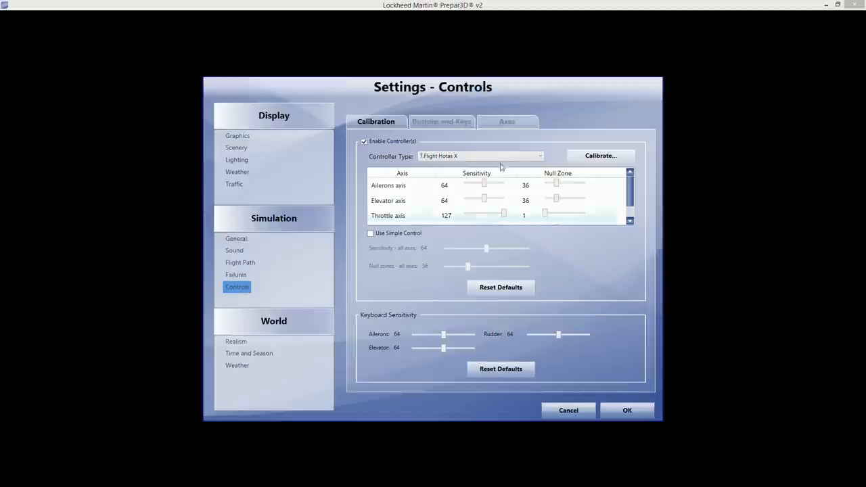
pyautogui.click(441, 121)
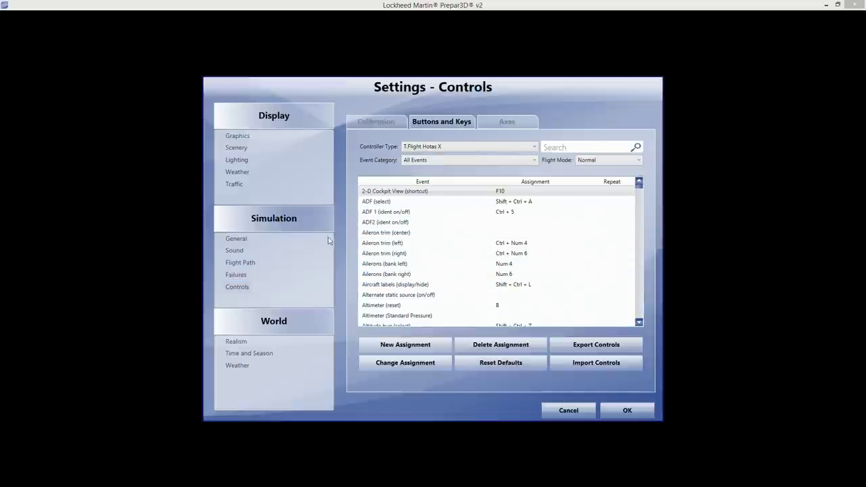
pyautogui.click(235, 342)
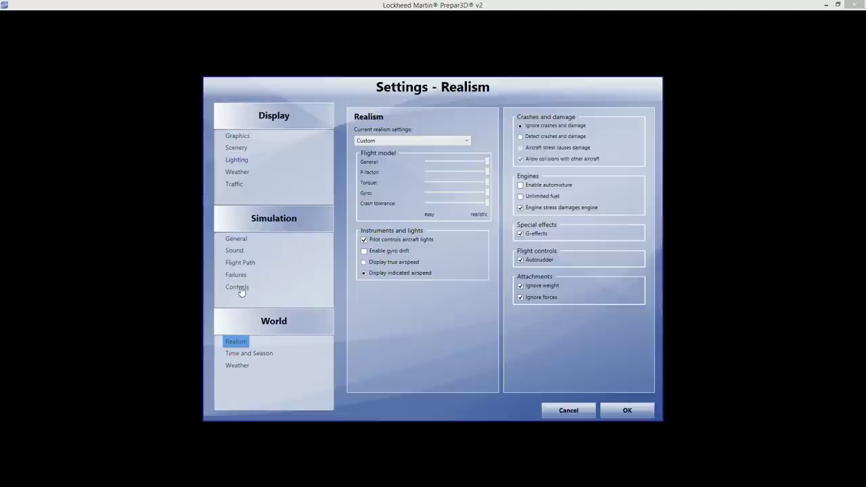
pyautogui.click(256, 355)
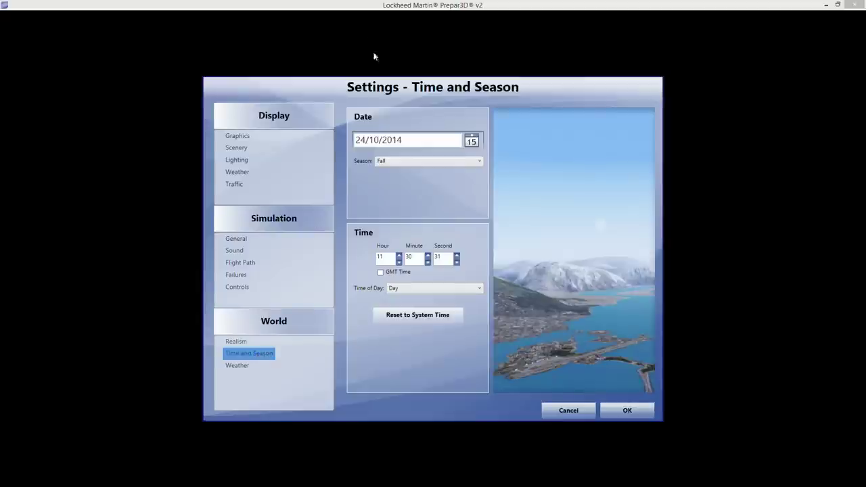
# - Select the ActiveSky weather theme in the World weather settings and accept the settings
pyautogui.click(238, 366)
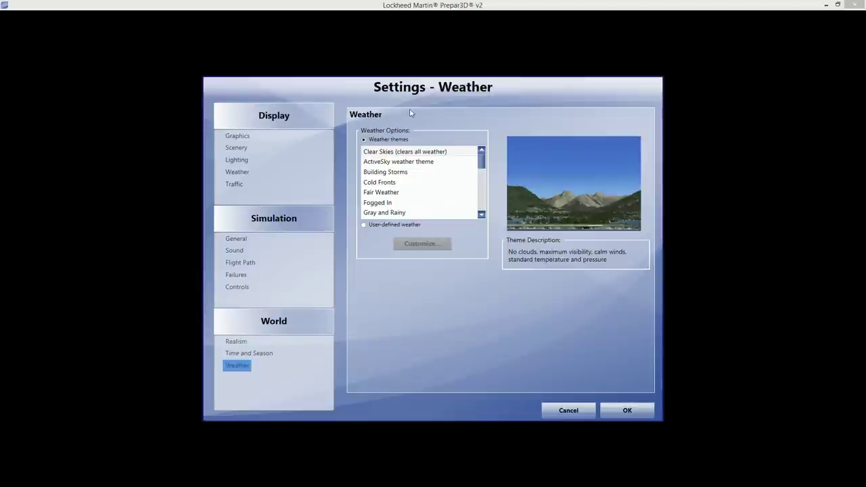
pyautogui.click(433, 163)
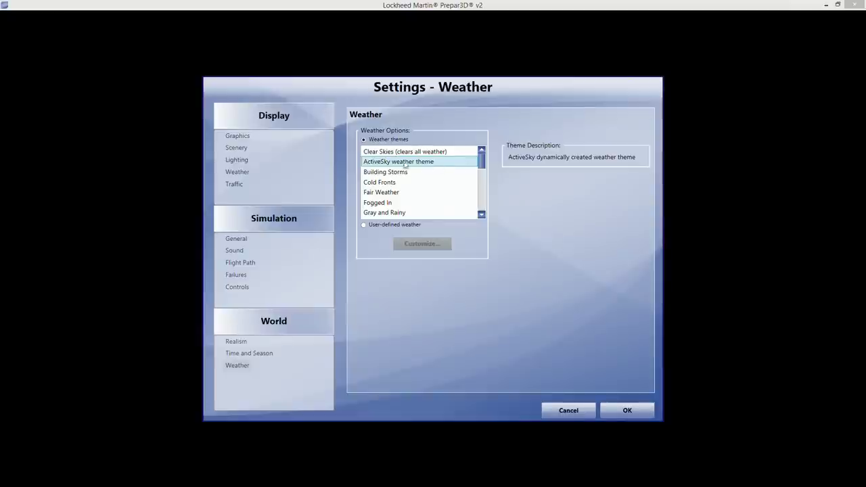
pyautogui.click(627, 410)
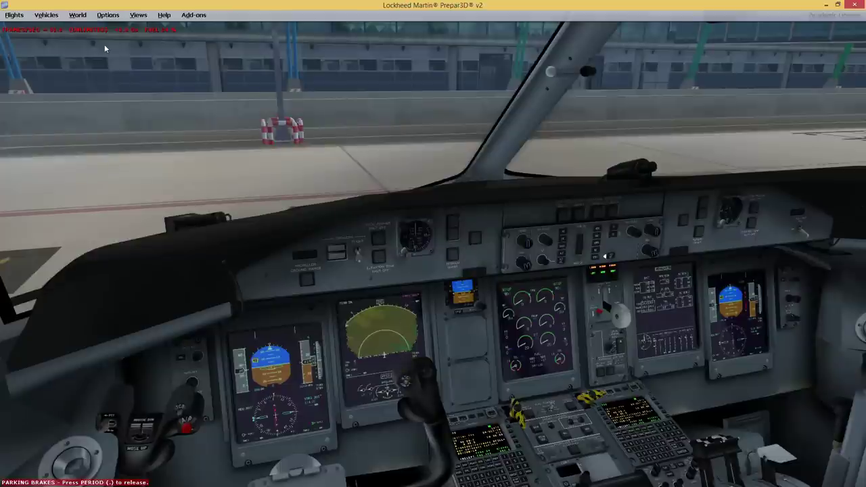
# - Save the current flight under the file name Default, reusing the existing Default flight entry
pyautogui.click(15, 15)
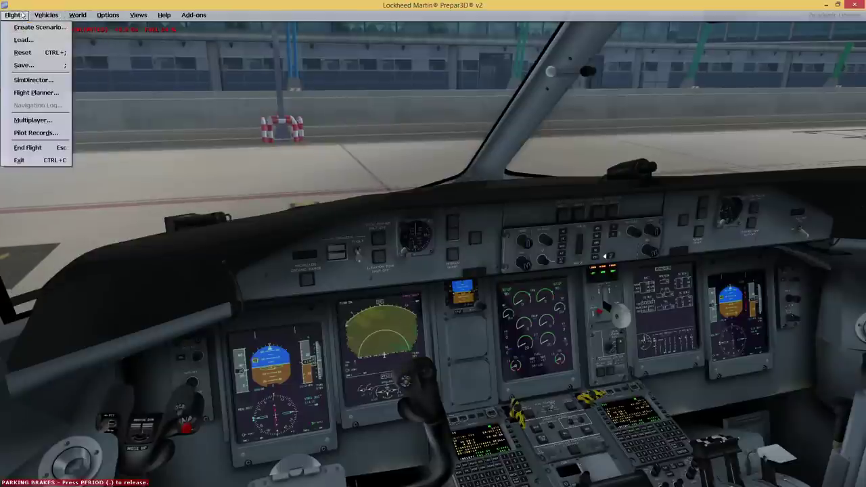
pyautogui.click(35, 67)
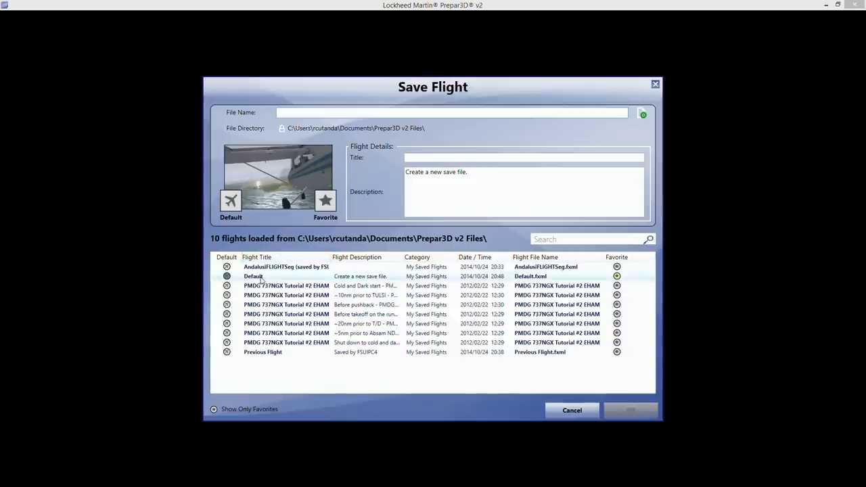
pyautogui.click(261, 277)
pyautogui.click(258, 278)
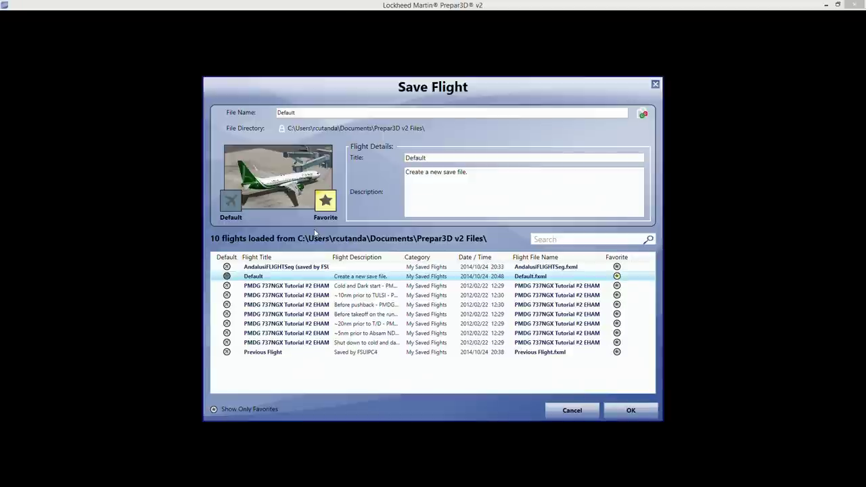
pyautogui.click(625, 412)
# - Open the vehicle selection and preview the Boeing 737-800NGX PMDG House and the 737-900NGX PMDG House Winglets
pyautogui.click(54, 15)
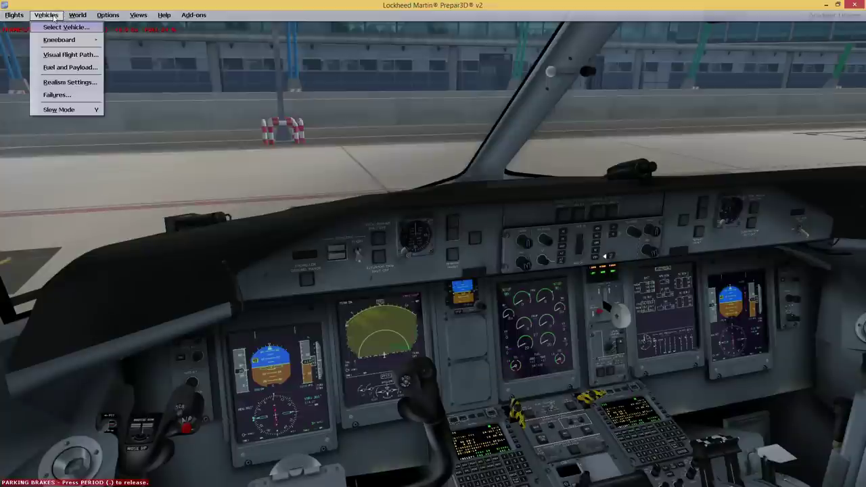
pyautogui.click(65, 29)
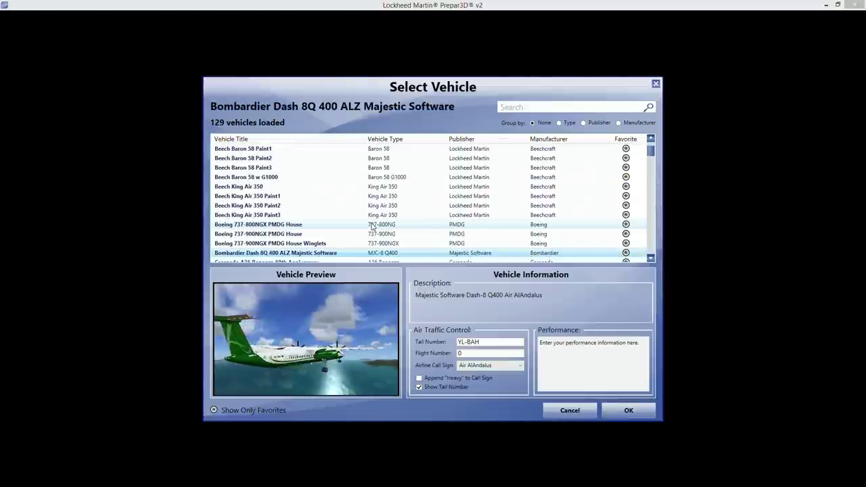
pyautogui.click(270, 226)
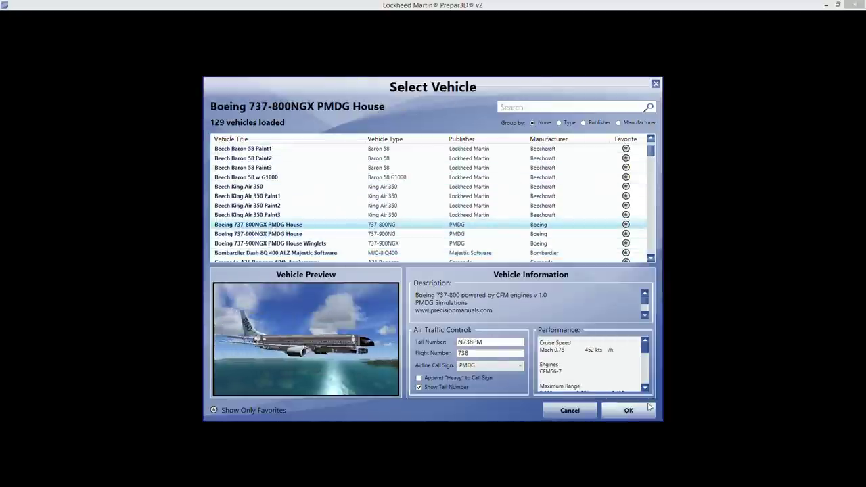
pyautogui.click(301, 245)
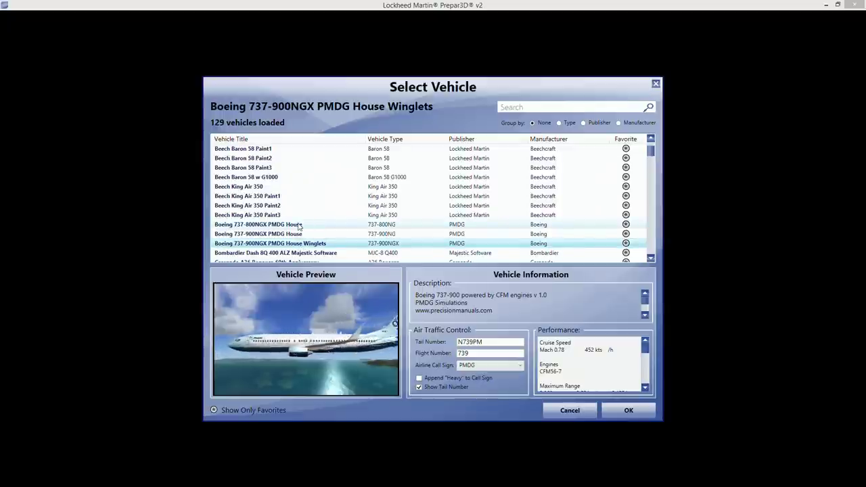
pyautogui.scroll(-1, 298, 229)
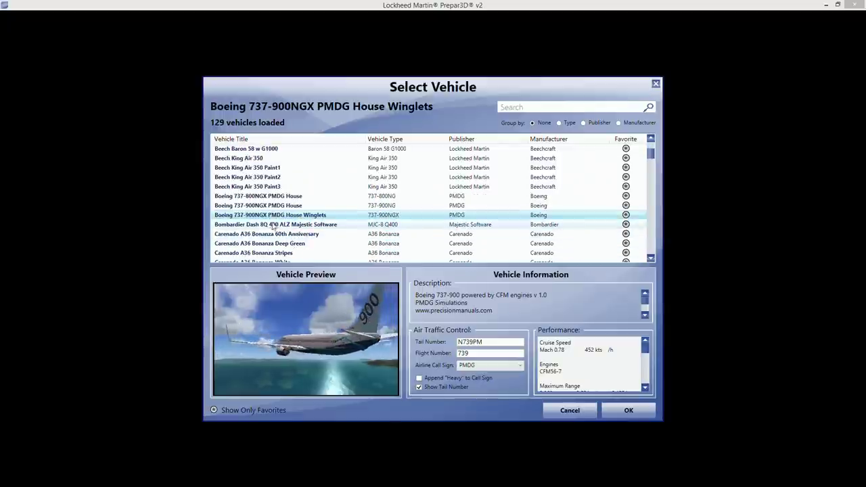
pyautogui.scroll(3, 270, 224)
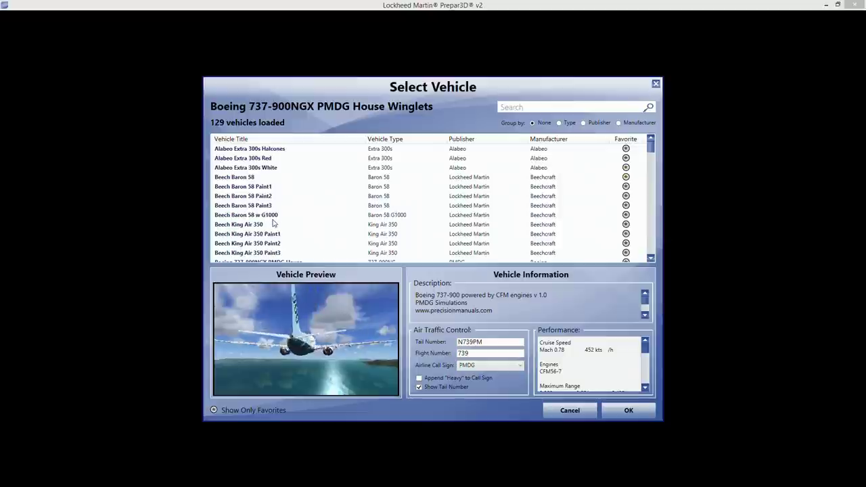
# - Search the vehicles for 737, load the PMDG 737-800NGX PMDG ALZ and return to the simulator once it has loaded
pyautogui.click(562, 107)
pyautogui.write('737')
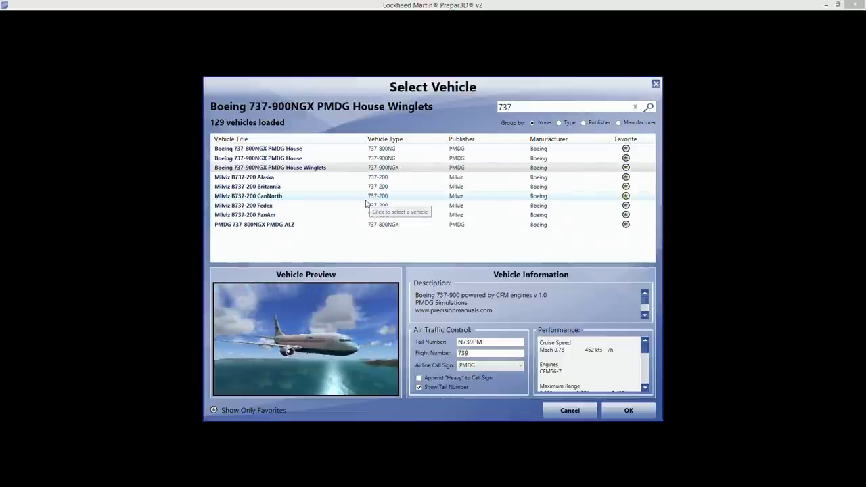
pyautogui.click(257, 224)
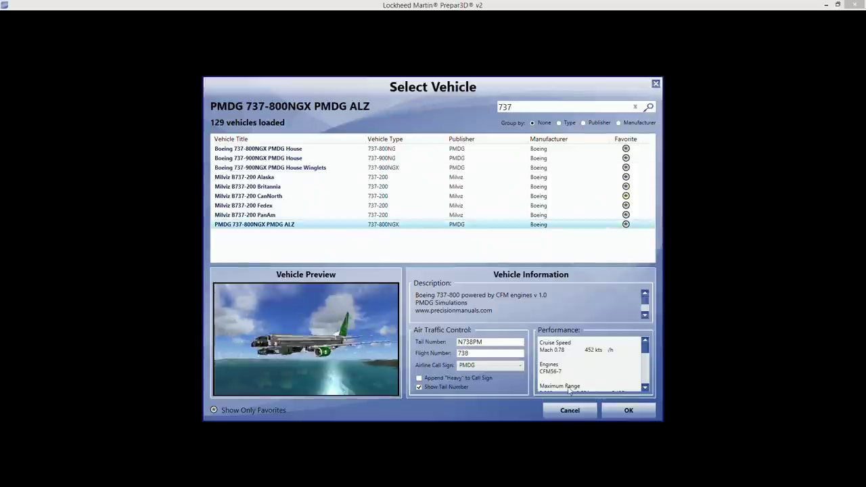
pyautogui.click(624, 411)
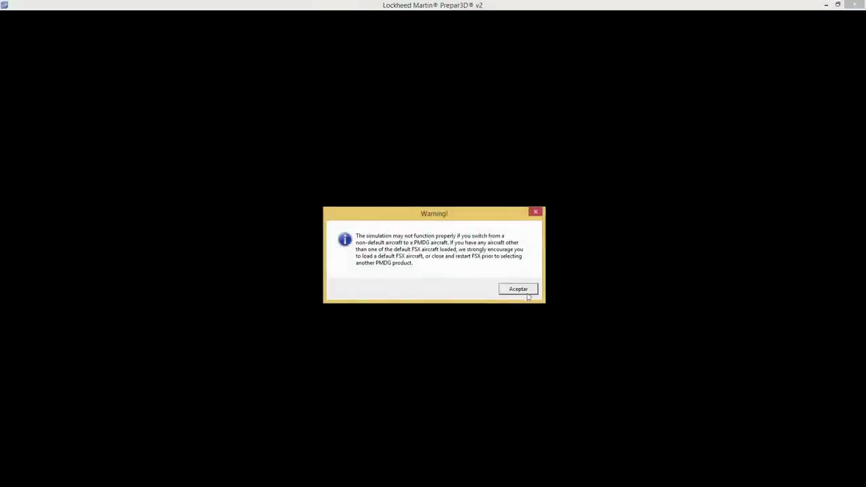
pyautogui.hotkey('alt', 'Tab')
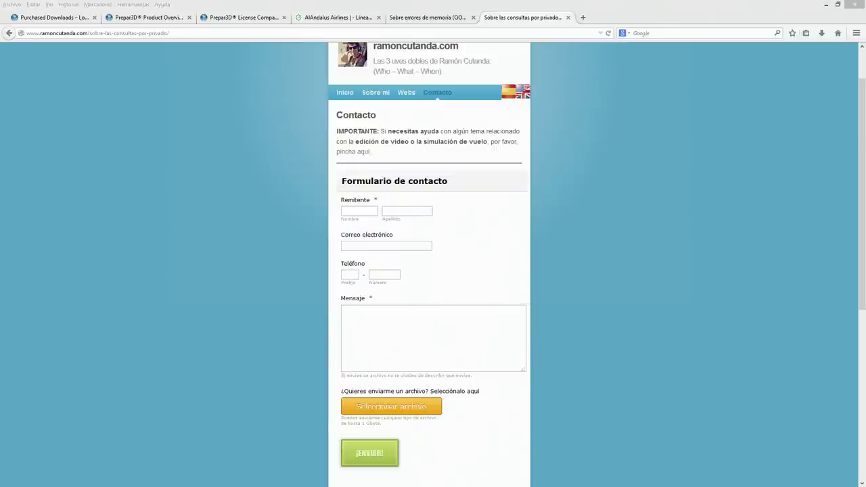
pyautogui.hotkey('alt', 'Tab')
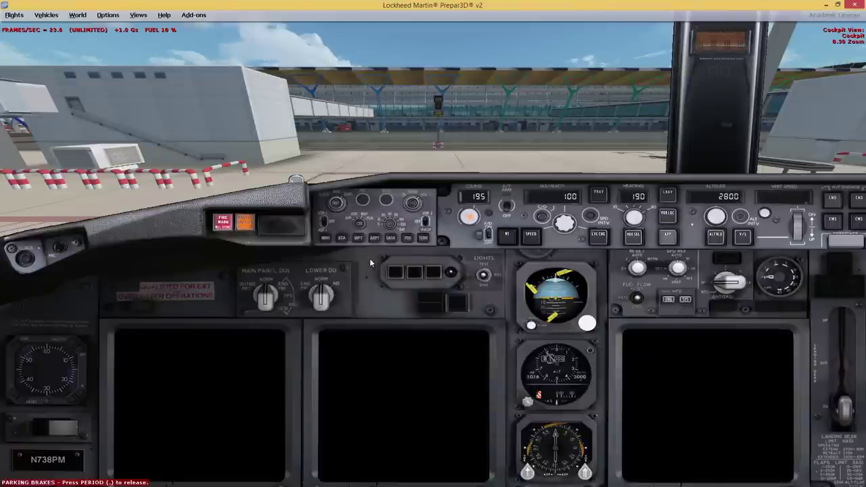
# - Switch to the outside spot view, bring up the cockpit panel and pop out its two large blank display screens
pyautogui.rightClick(316, 124)
pyautogui.moveTo(379, 138)
pyautogui.click(426, 142)
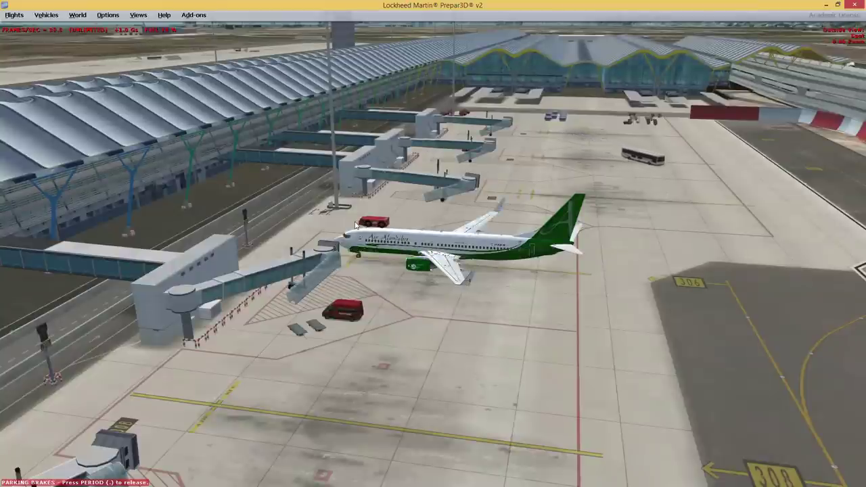
pyautogui.press('s')
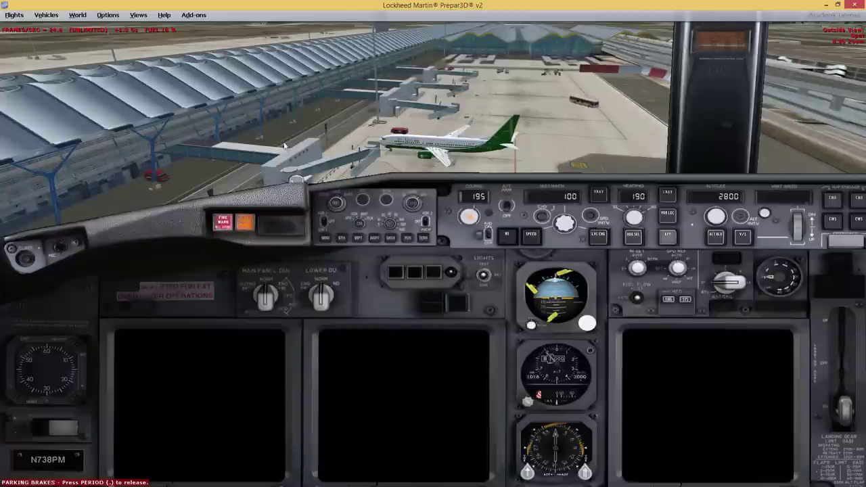
pyautogui.click(215, 392)
pyautogui.click(404, 391)
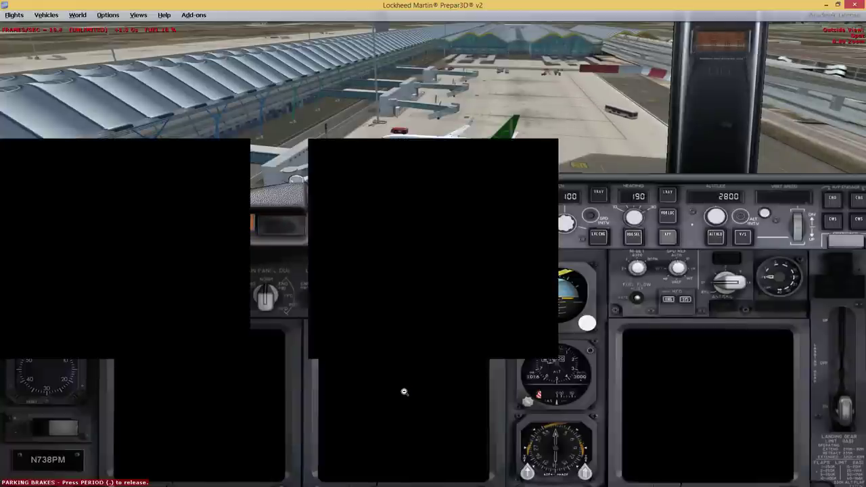
# - Return to the full outside view, move the two popped-out displays into its lower corners and shrink them
pyautogui.press('s')
pyautogui.moveTo(452, 352); pyautogui.dragTo(779, 484)
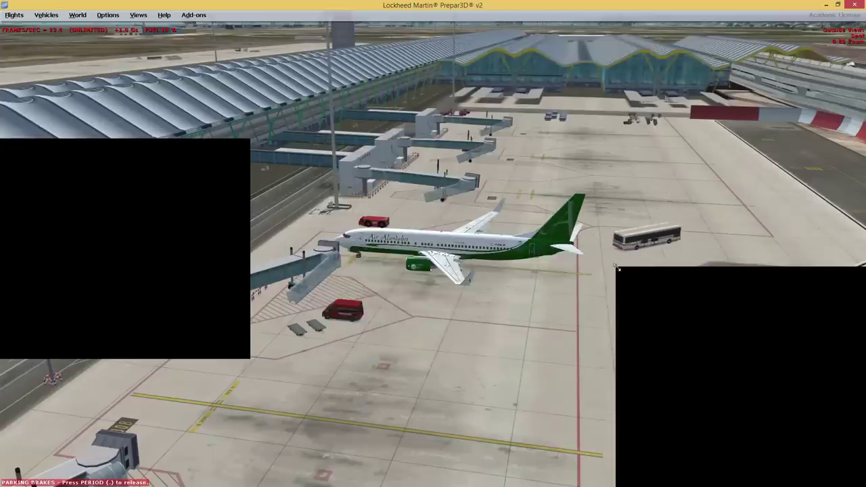
pyautogui.moveTo(667, 304); pyautogui.dragTo(768, 386)
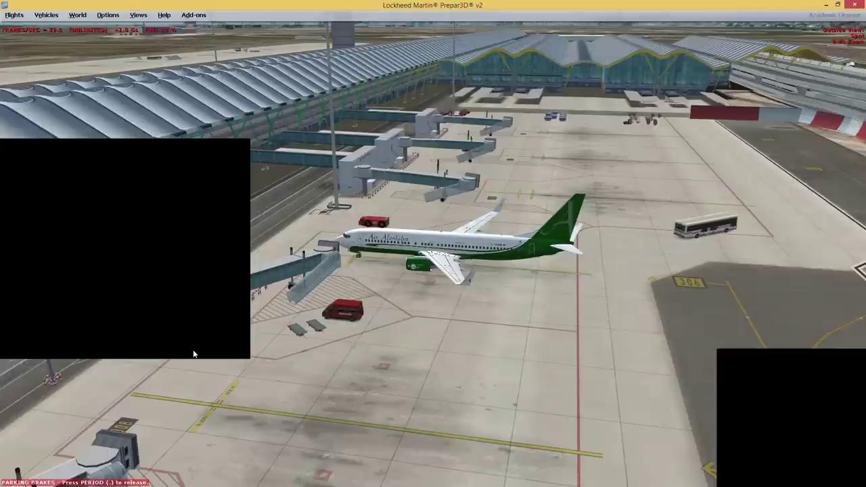
pyautogui.moveTo(193, 354); pyautogui.dragTo(250, 259)
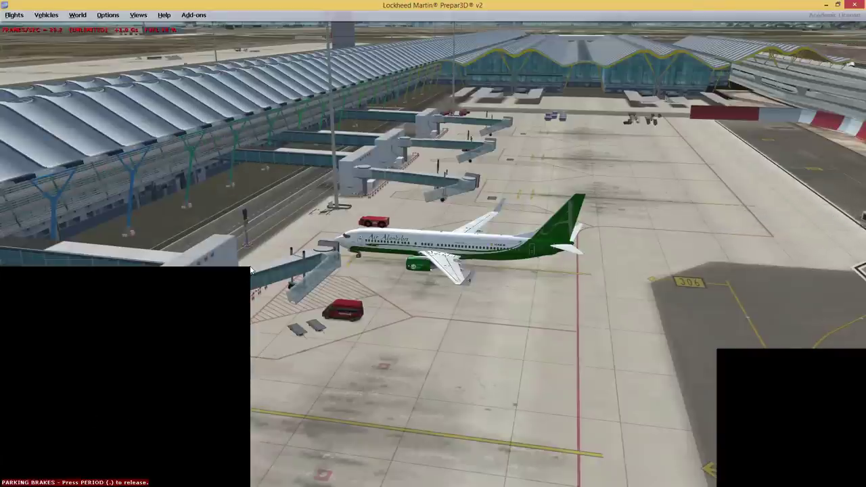
pyautogui.moveTo(250, 269); pyautogui.dragTo(161, 345)
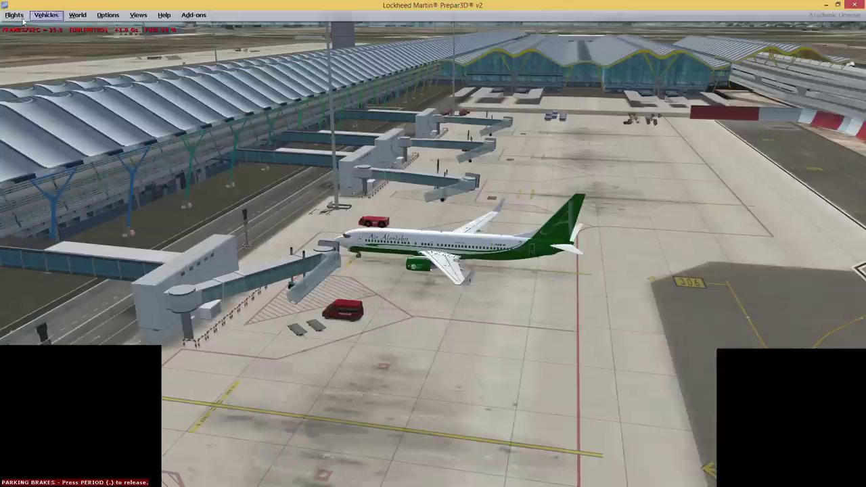
# - Check the popped-out displays over the cockpit's overhead panel and return to the outside spot view
pyautogui.click(16, 15)
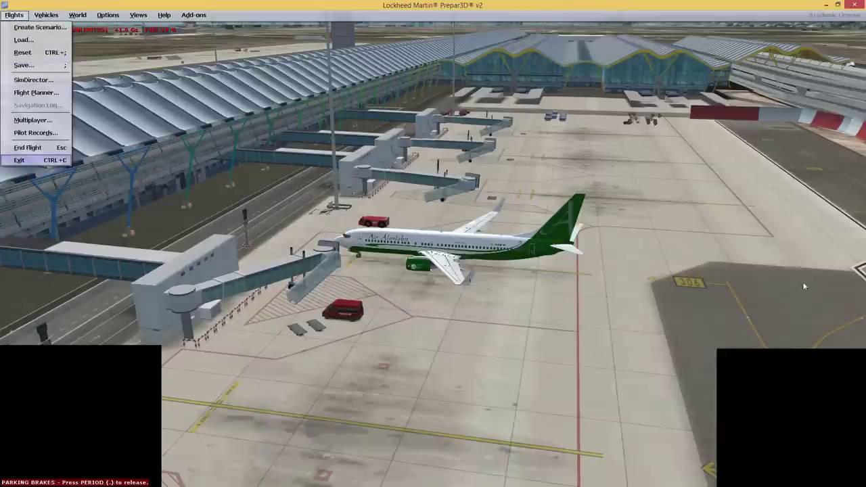
pyautogui.press('Escape')
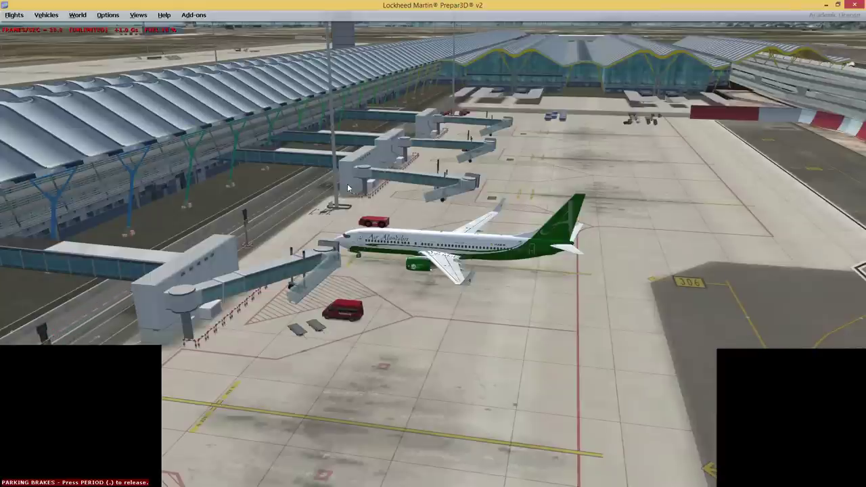
pyautogui.press('s')
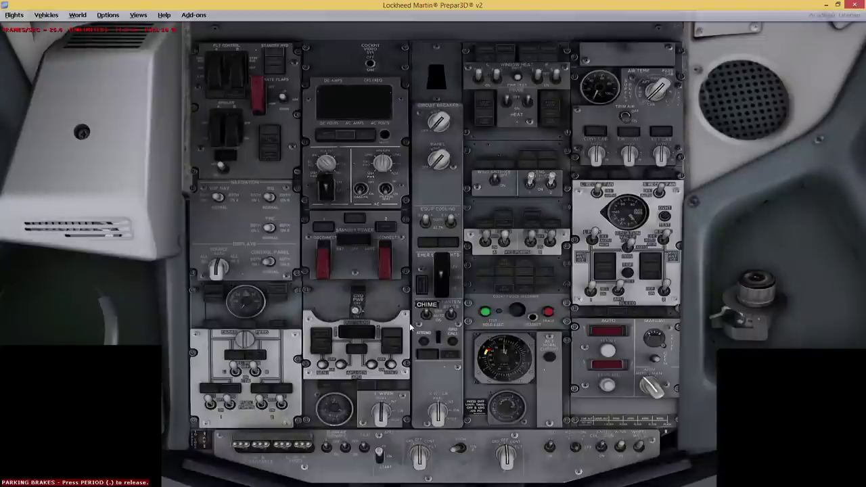
pyautogui.press('s')
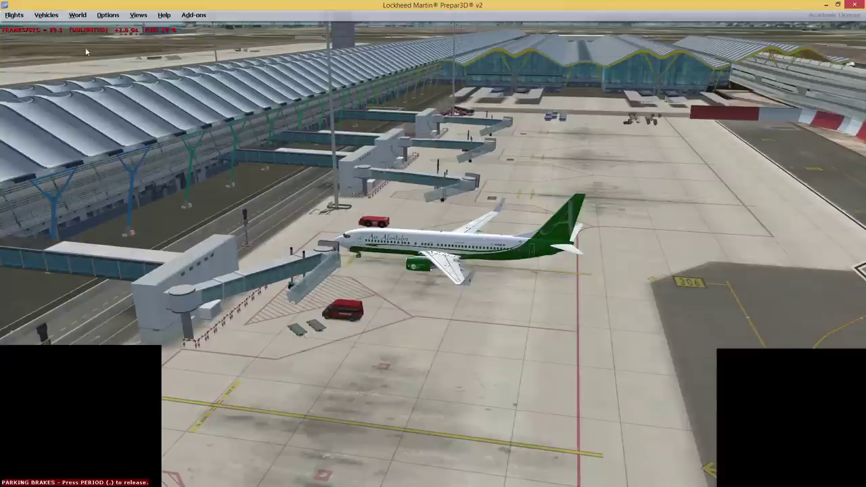
# - Examine the simulator's option commands, the available simulation rates and the list of installed add-ons
pyautogui.click(121, 17)
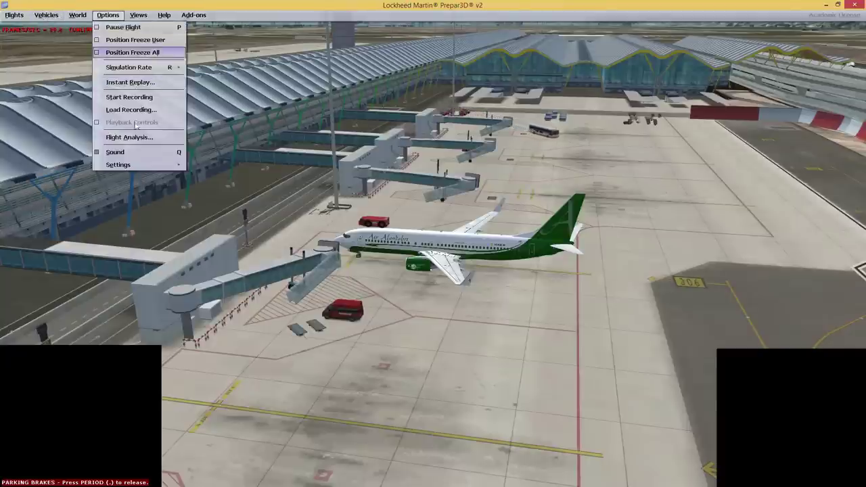
pyautogui.moveTo(130, 173)
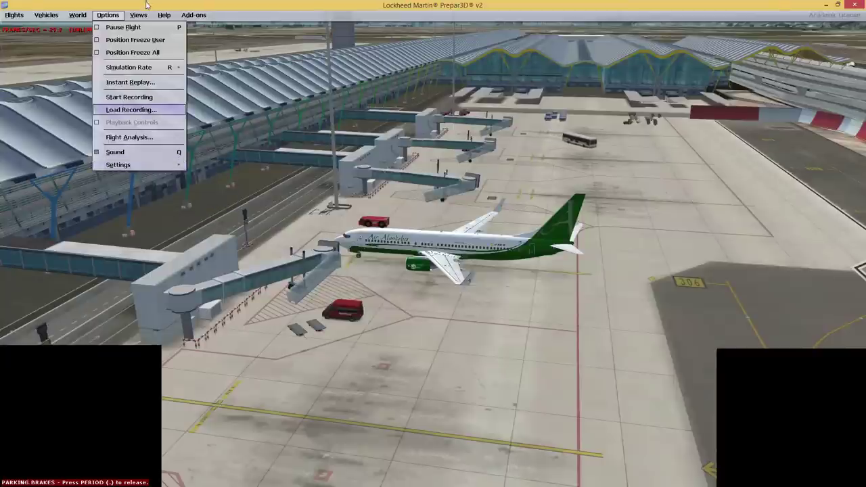
pyautogui.moveTo(85, 15)
pyautogui.moveTo(54, 15)
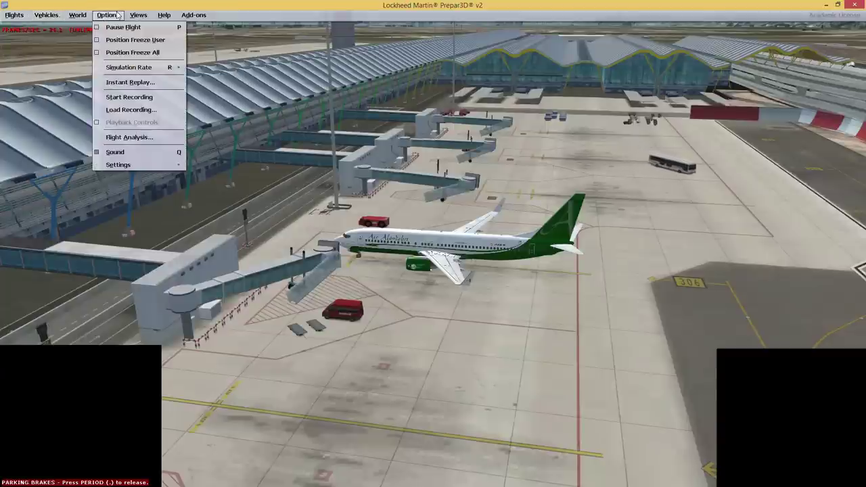
pyautogui.moveTo(154, 72)
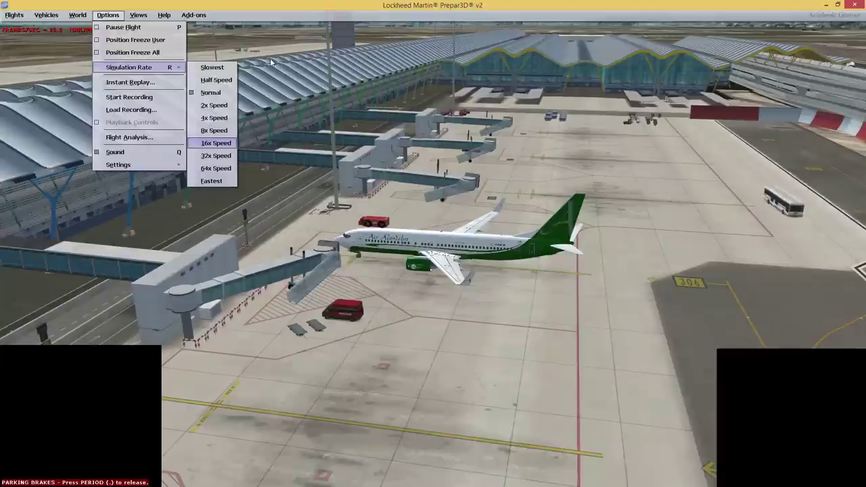
pyautogui.click(203, 144)
pyautogui.click(193, 16)
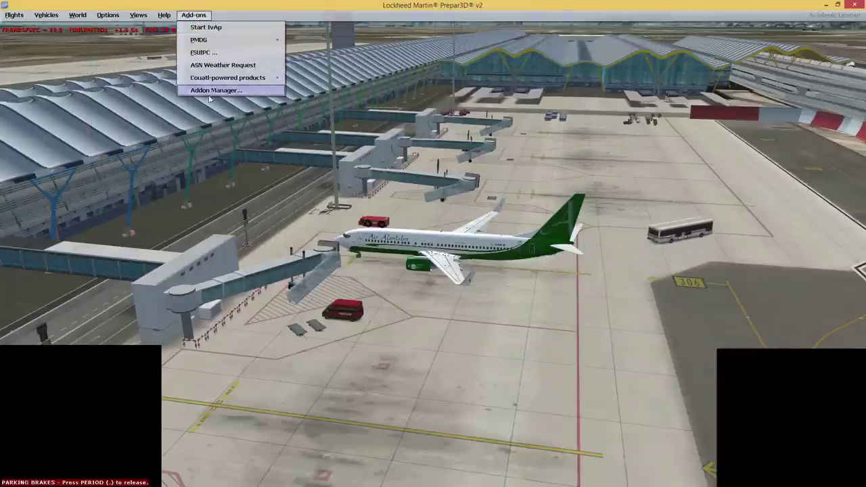
pyautogui.click(208, 153)
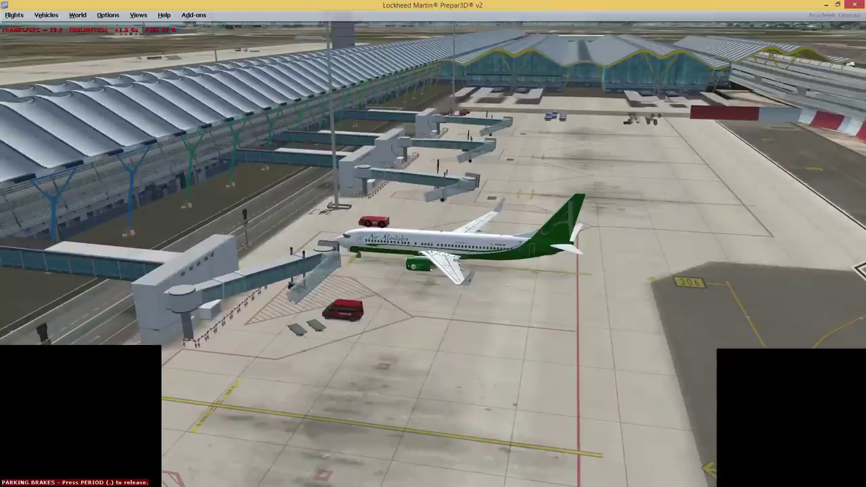
# - Switch to Notepad2, add the line DirectX 11 below MyTrafficX after a blank line, and highlight it
pyautogui.hotkey('alt', 'Tab')
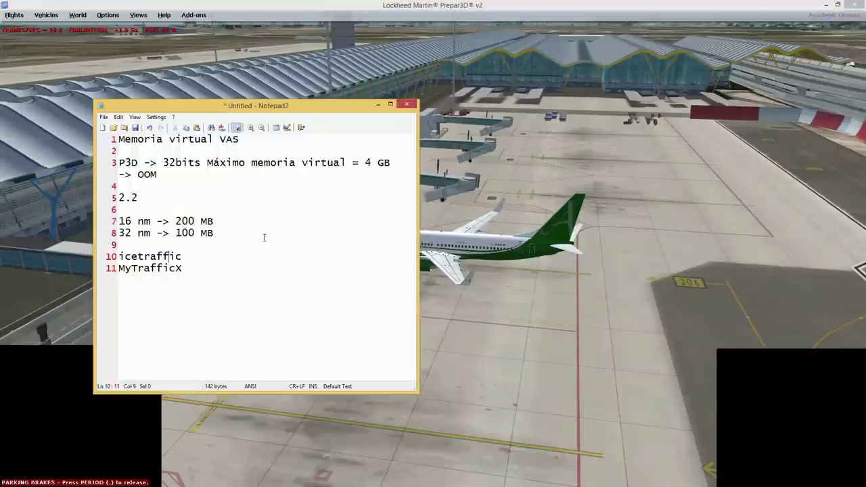
pyautogui.press('Return')
pyautogui.press('Return')
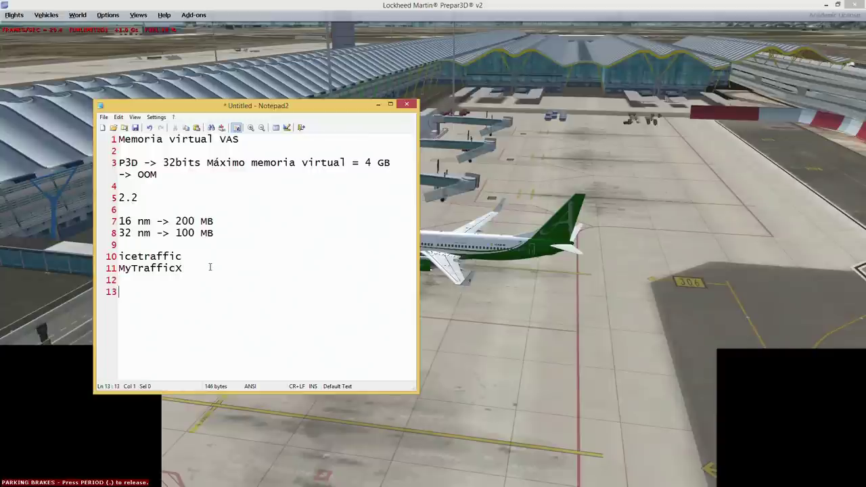
pyautogui.write('DirectX 11')
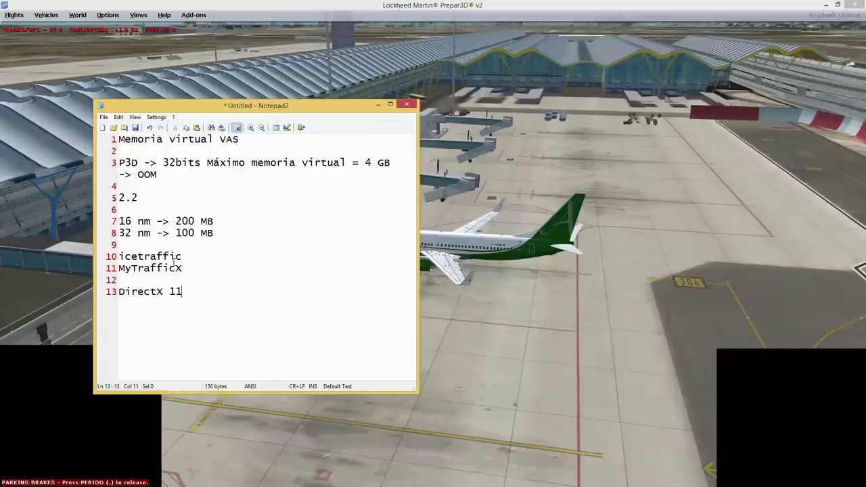
pyautogui.moveTo(205, 291); pyautogui.dragTo(109, 292)
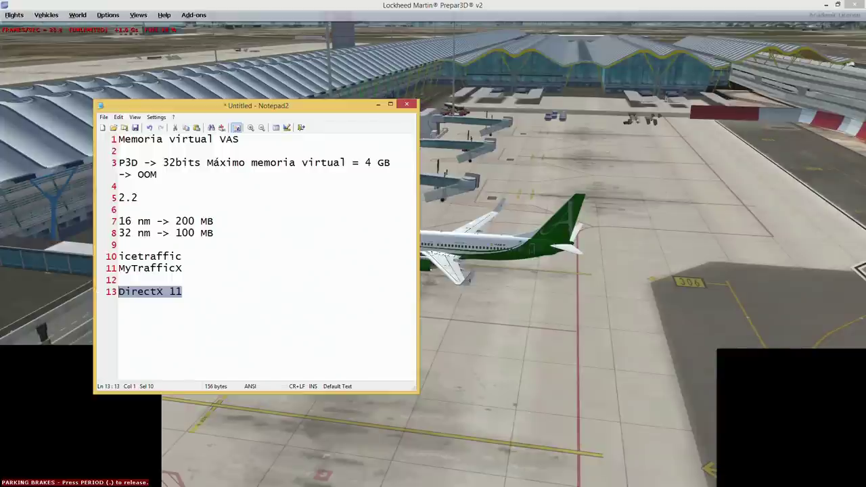
# - Switch to the web browser, look at the Prepar3D License Comparison page and open the Product Overview page
pyautogui.hotkey('alt', 'Tab')
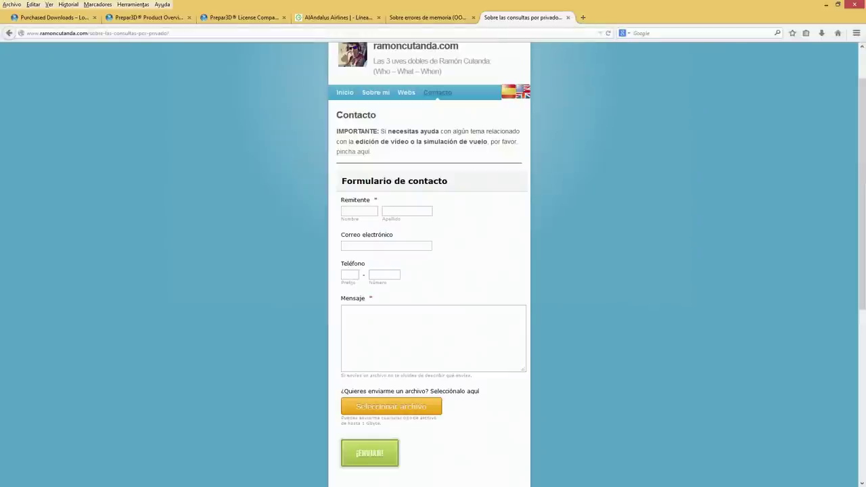
pyautogui.click(240, 17)
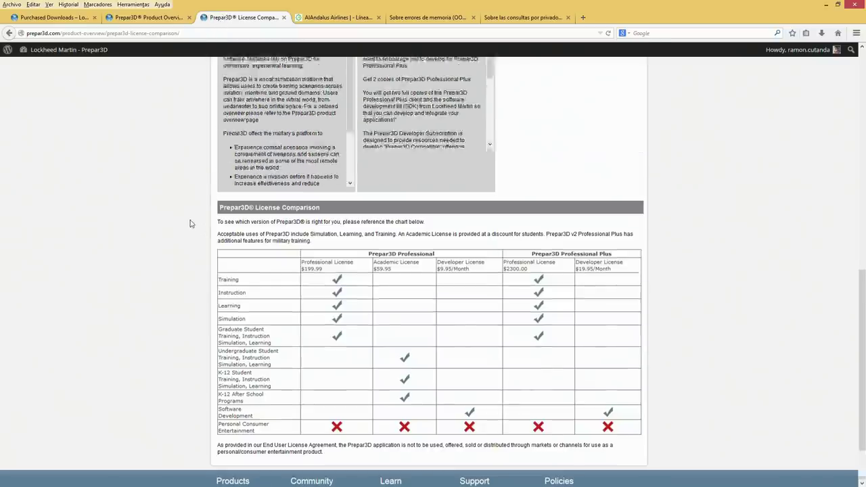
pyautogui.scroll(5, 190, 224)
pyautogui.click(146, 19)
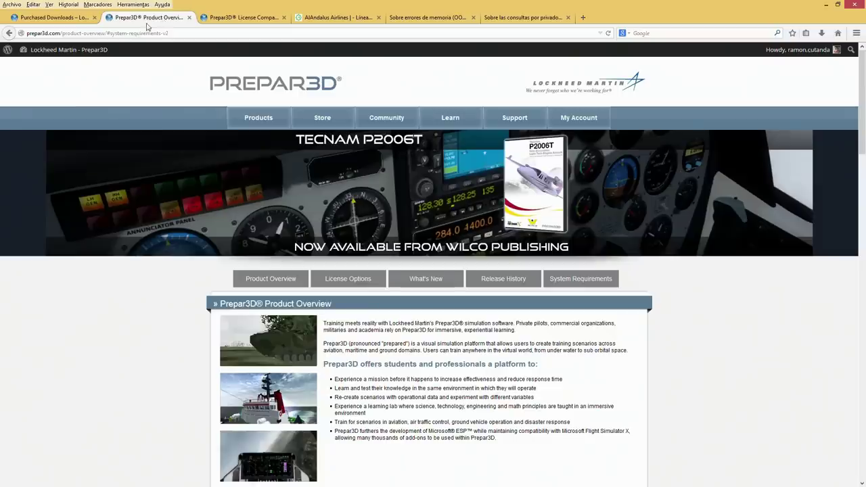
# - Show the System Requirements v2 section of the Product Overview page, enlarge the page and highlight the DirectX 11 entry
pyautogui.click(64, 19)
pyautogui.click(146, 17)
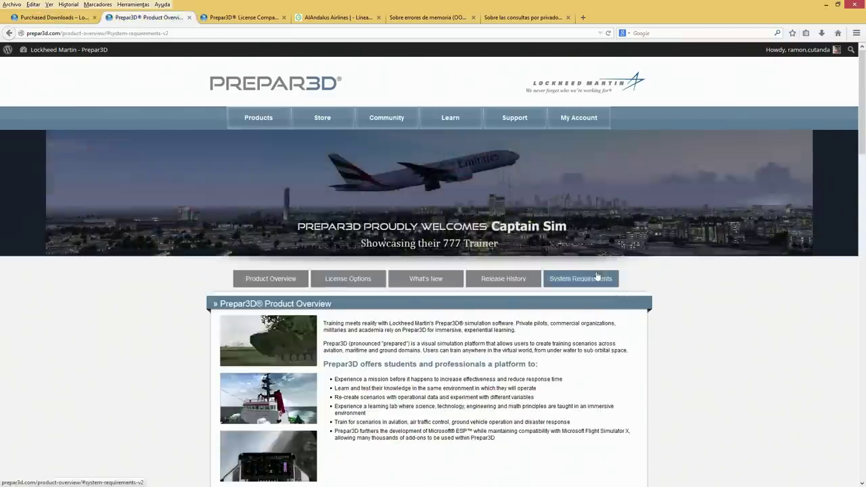
pyautogui.click(580, 278)
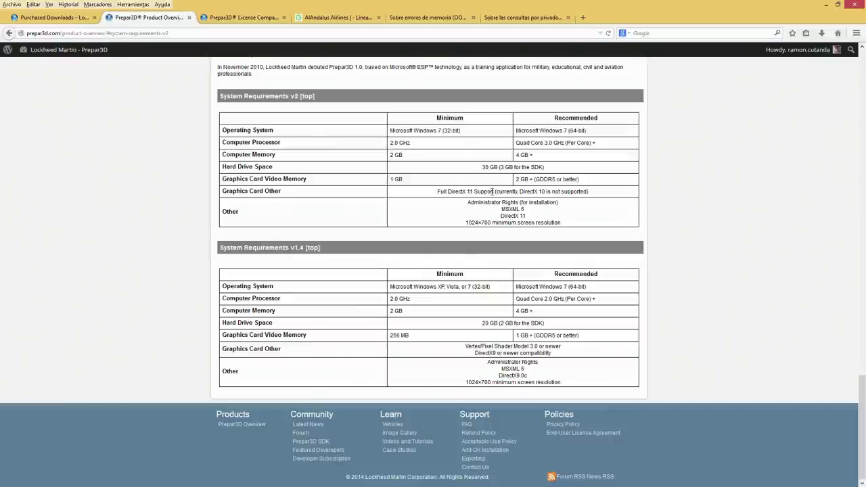
pyautogui.moveTo(502, 215); pyautogui.dragTo(537, 218)
pyautogui.hotkey('ctrl', '+')
pyautogui.hotkey('ctrl', '+')
pyautogui.hotkey('ctrl', '+')
pyautogui.hotkey('ctrl', '+')
pyautogui.hotkey('ctrl', '+')
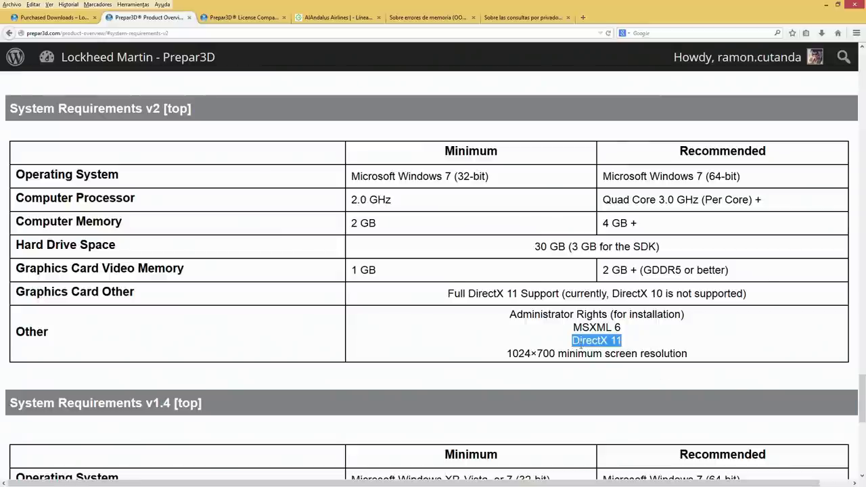
pyautogui.click(575, 347)
pyautogui.moveTo(570, 347); pyautogui.dragTo(641, 346)
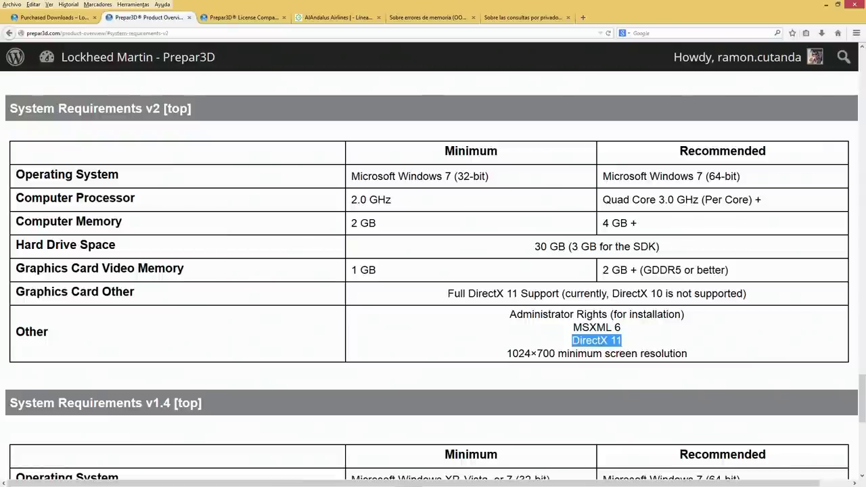
# - Minimize the web browser and the Notepad2 notes to return to the Prepar3D outside view
pyautogui.hotkey('alt', 'Tab')
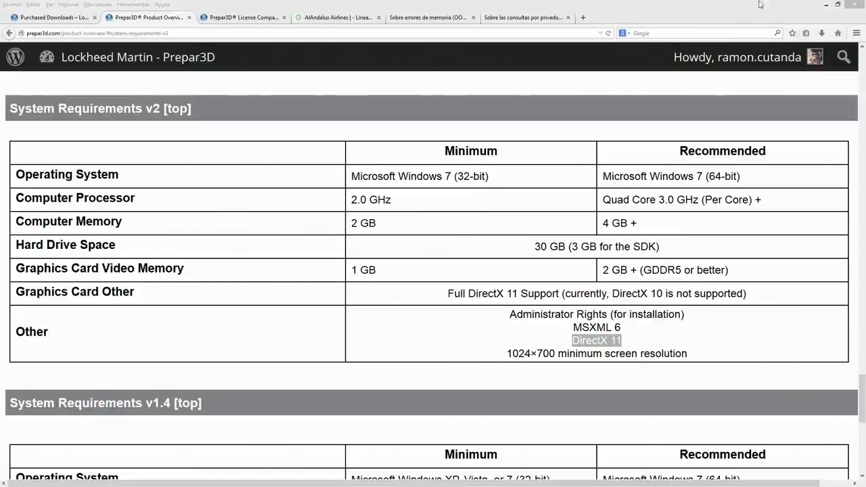
pyautogui.click(827, 4)
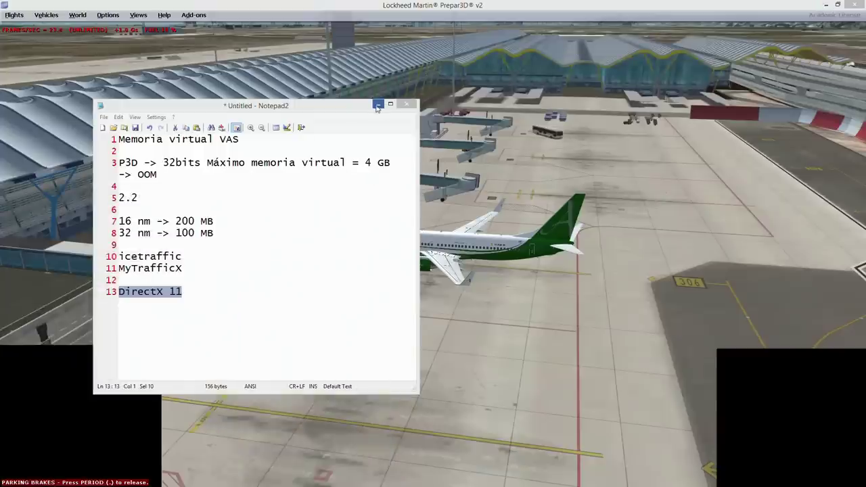
pyautogui.click(379, 102)
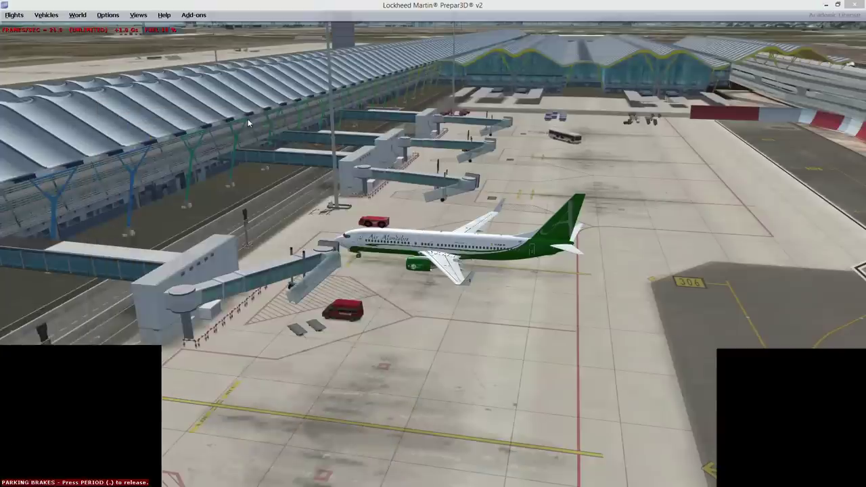
pyautogui.click(108, 15)
pyautogui.moveTo(155, 165)
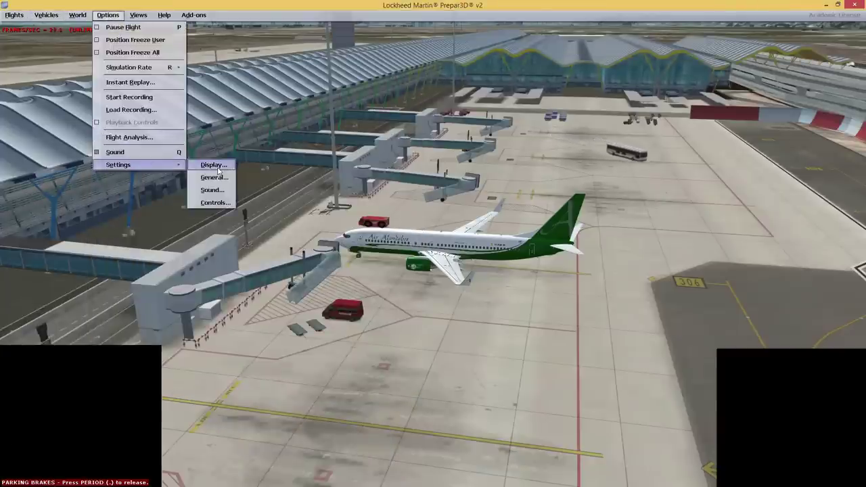
pyautogui.click(314, 109)
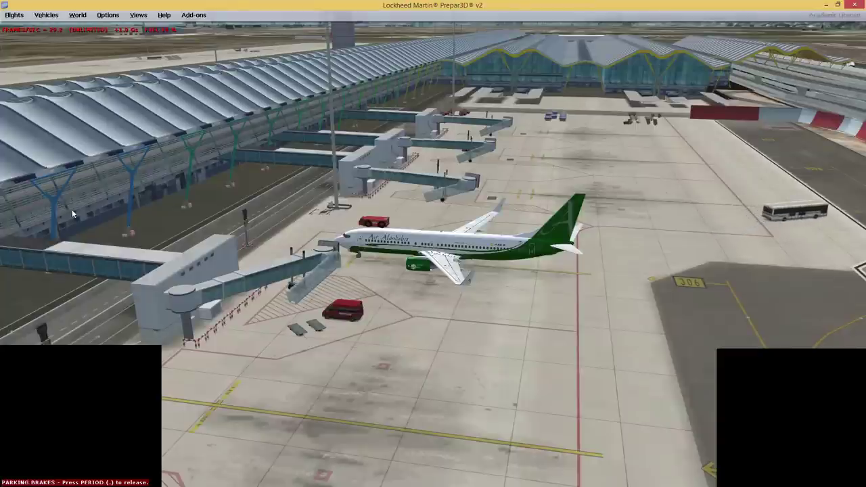
# - Set the target frame rate to 25 in the graphics settings and apply the change
pyautogui.click(78, 15)
pyautogui.moveTo(107, 15)
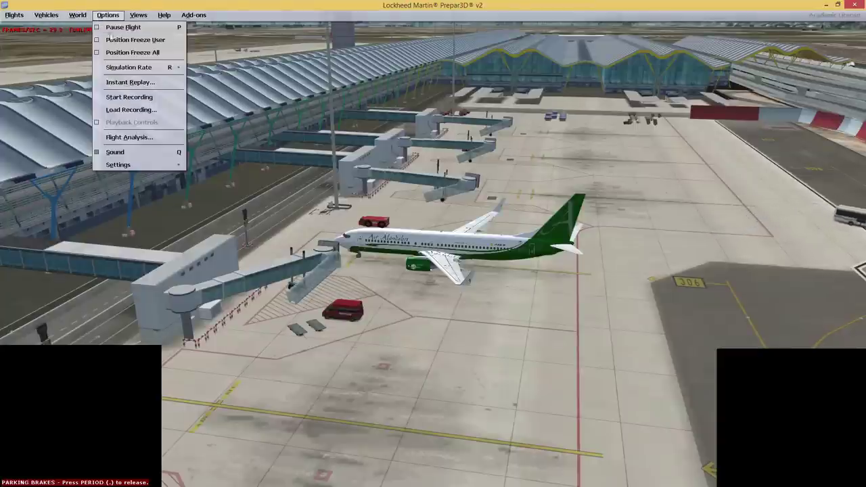
pyautogui.moveTo(116, 164)
pyautogui.click(211, 167)
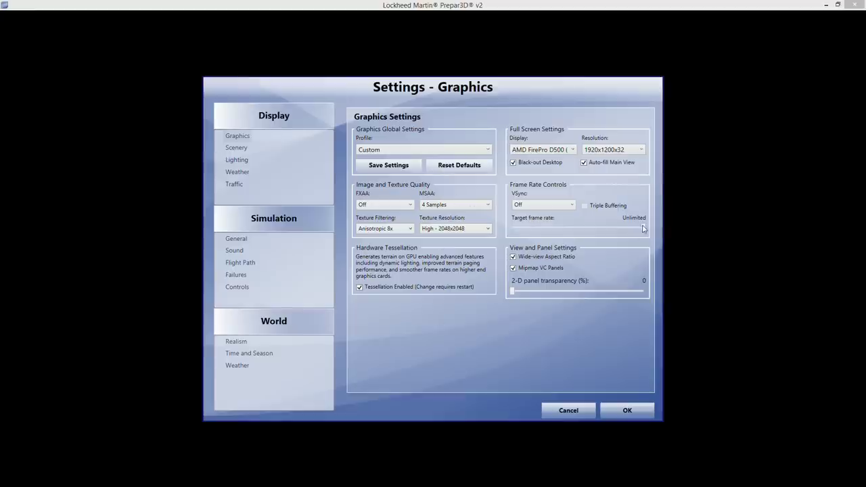
pyautogui.moveTo(643, 228); pyautogui.dragTo(547, 228)
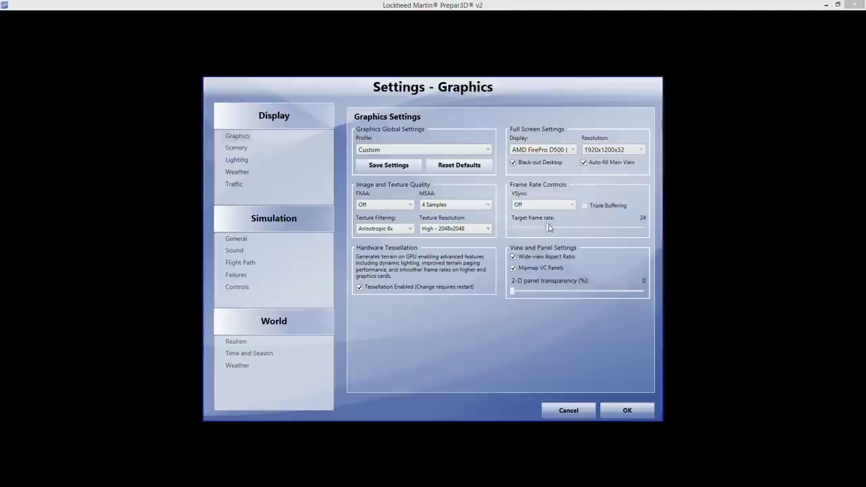
pyautogui.moveTo(549, 232); pyautogui.dragTo(550, 232)
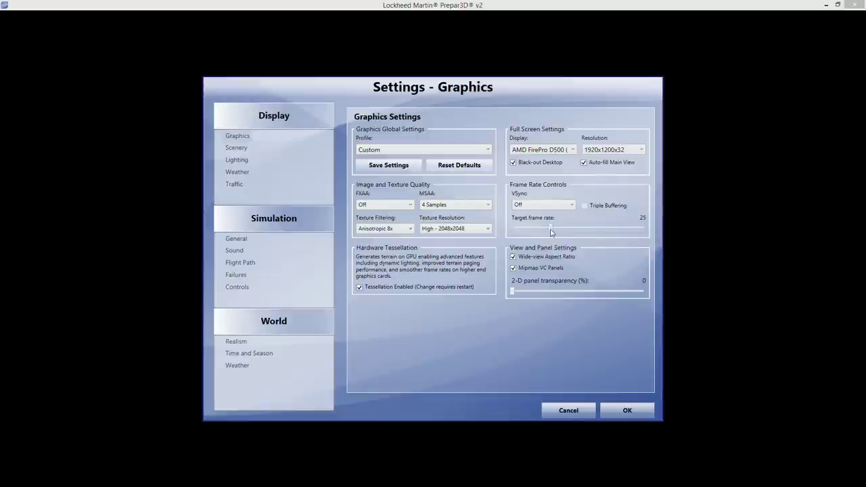
pyautogui.click(626, 412)
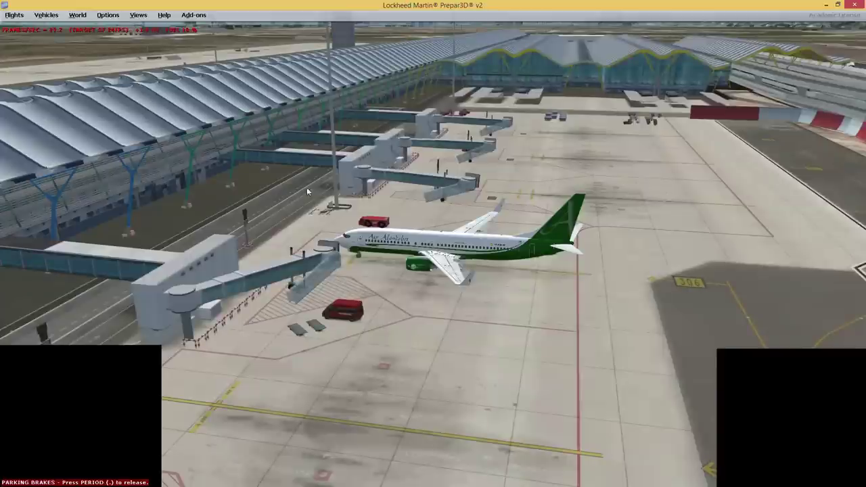
# - Switch to the virtual cockpit view and turn it toward the main instrument panel
pyautogui.rightClick(213, 127)
pyautogui.moveTo(222, 133)
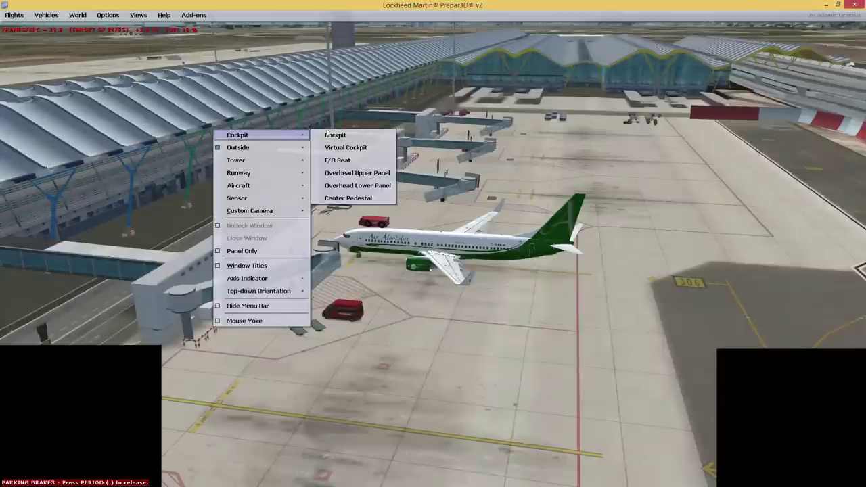
pyautogui.click(347, 143)
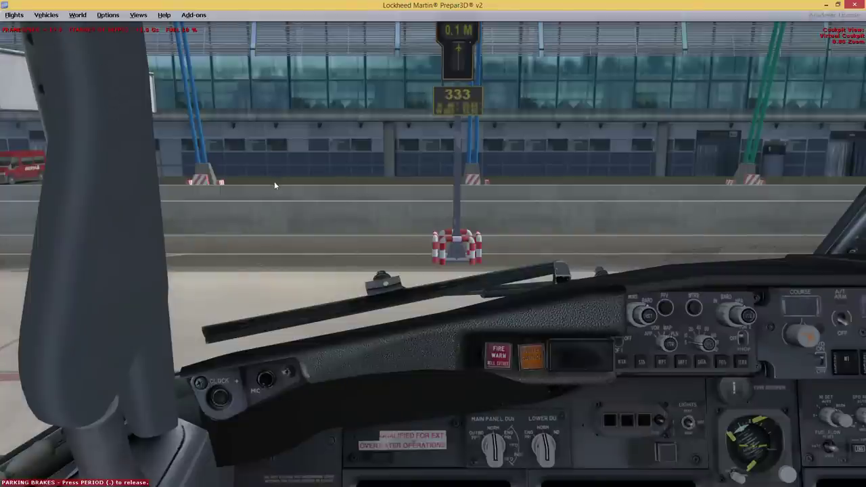
pyautogui.moveTo(323, 181); pyautogui.dragTo(531, 338)
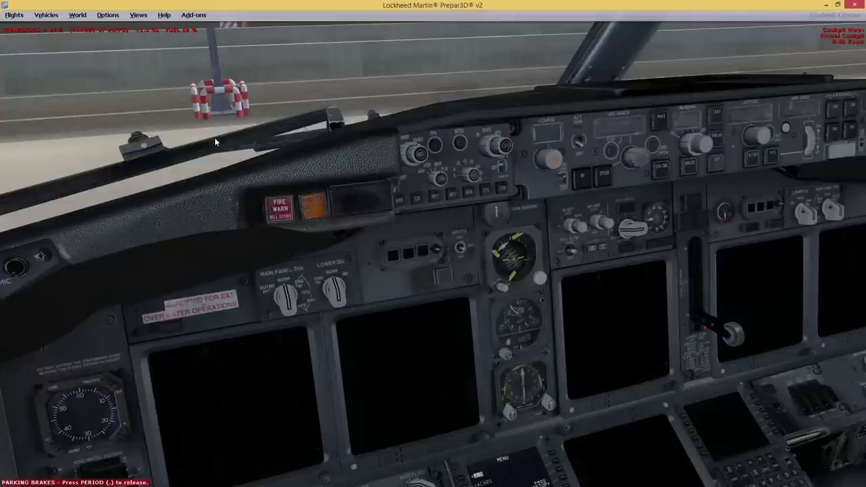
# - Set the target frame rate to Unlimited in the graphics settings and look at the VSync options
pyautogui.click(109, 15)
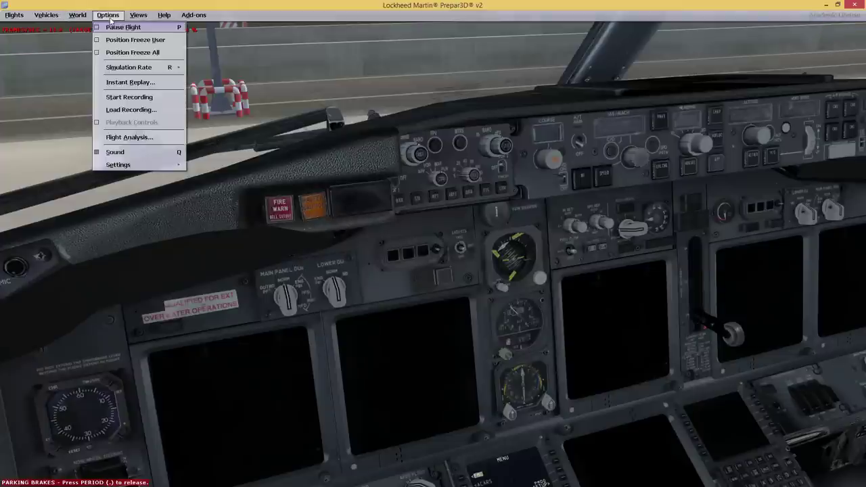
pyautogui.click(211, 165)
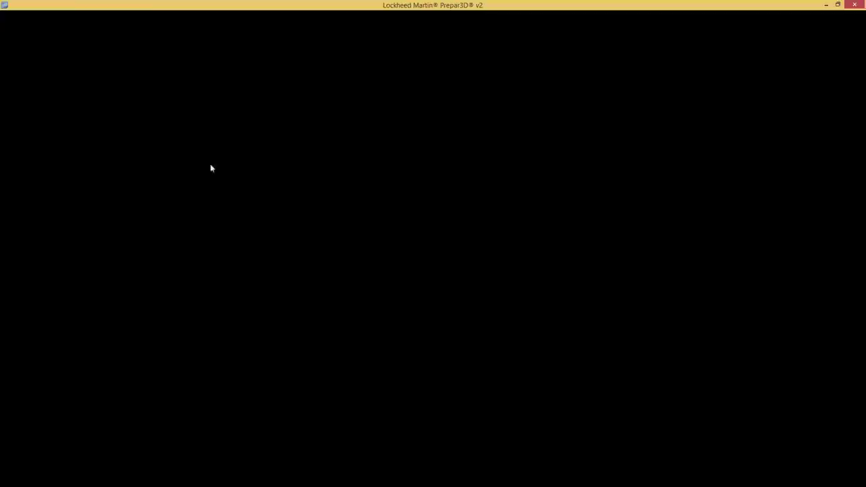
pyautogui.moveTo(546, 229); pyautogui.dragTo(648, 229)
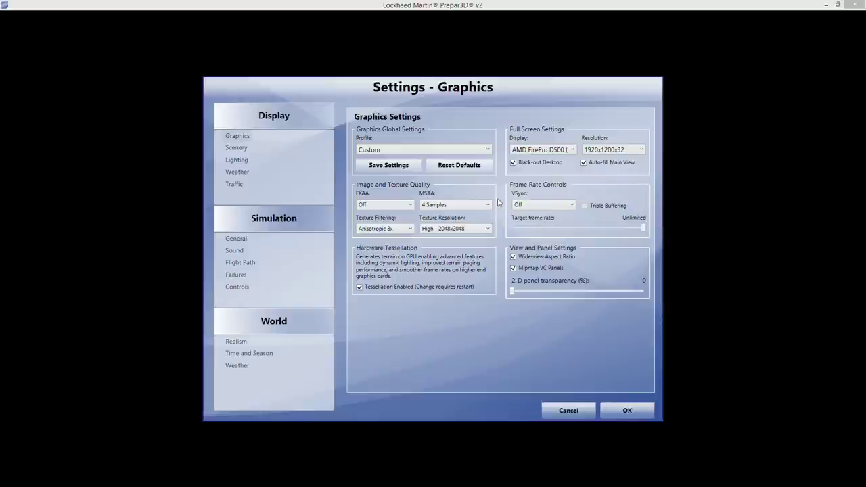
pyautogui.click(545, 205)
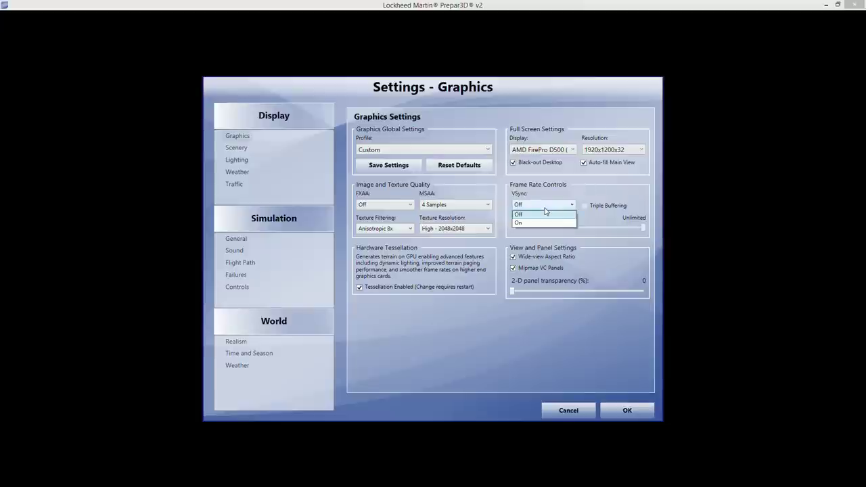
pyautogui.click(538, 202)
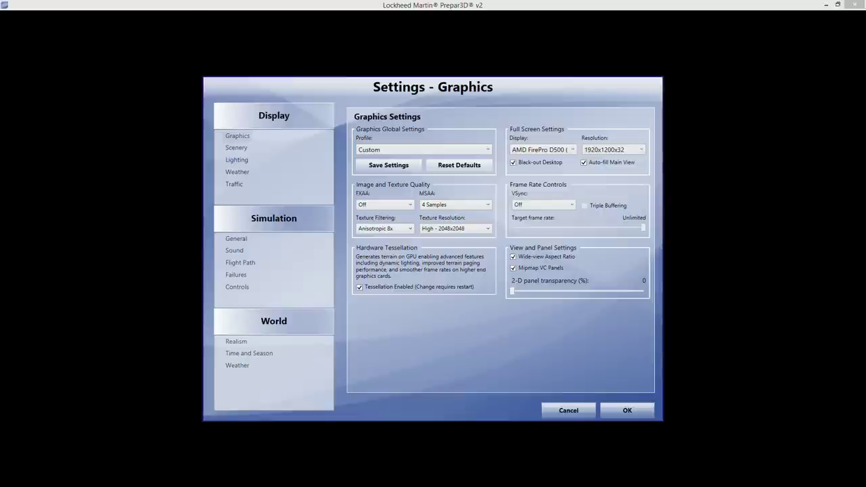
# - Switch to a blank Notepad2 document, enter 60 and 30 on separate lines, and briefly highlight both values
pyautogui.hotkey('alt', 'Tab')
pyautogui.click(203, 308)
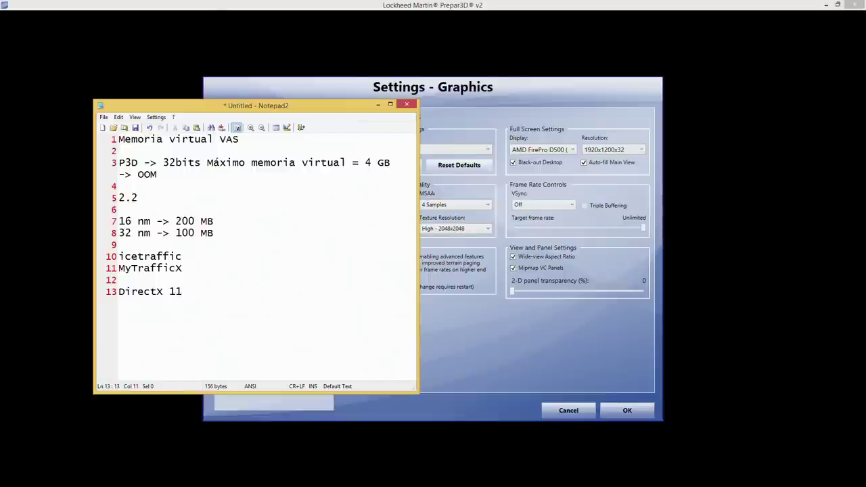
pyautogui.hotkey('alt', 'Tab')
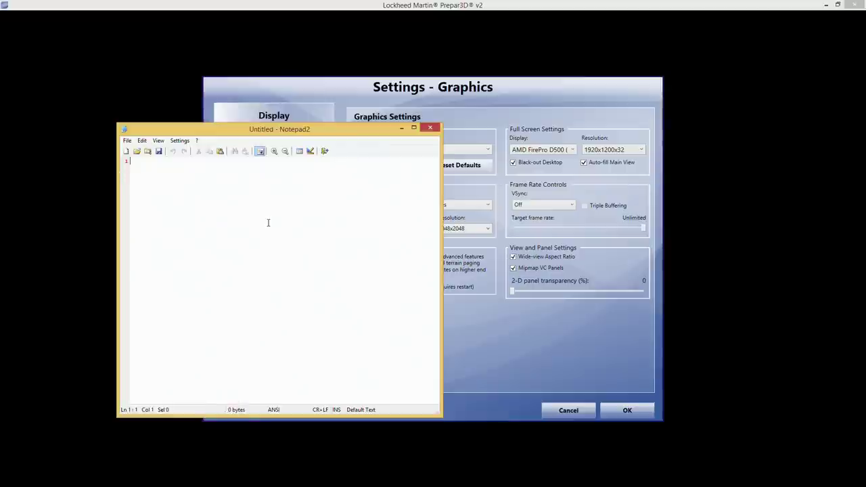
pyautogui.write('30')
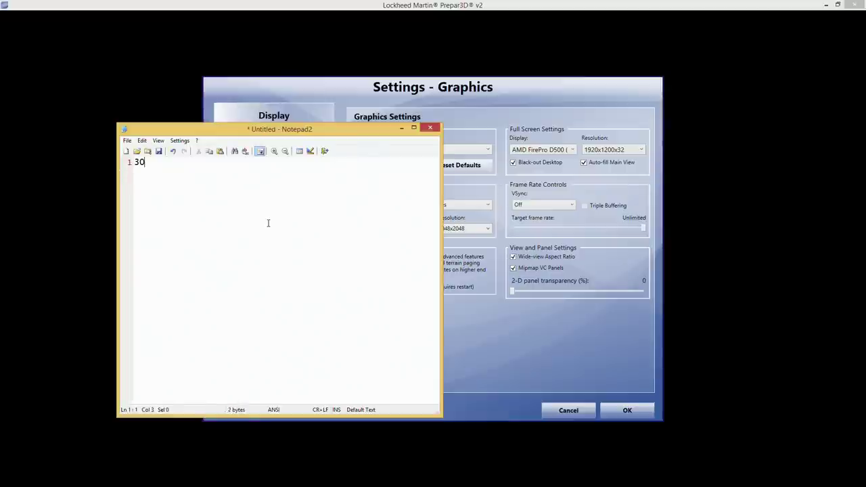
pyautogui.press('BackSpace')
pyautogui.press('BackSpace')
pyautogui.write('60')
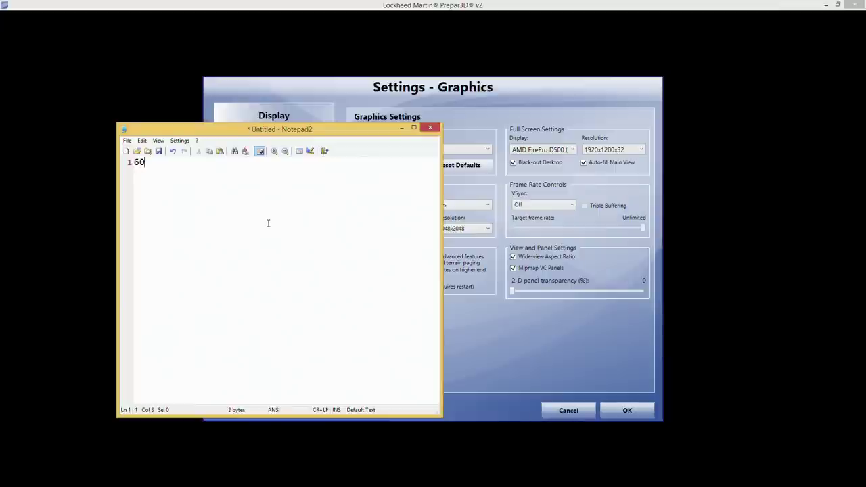
pyautogui.press('Return')
pyautogui.write('30')
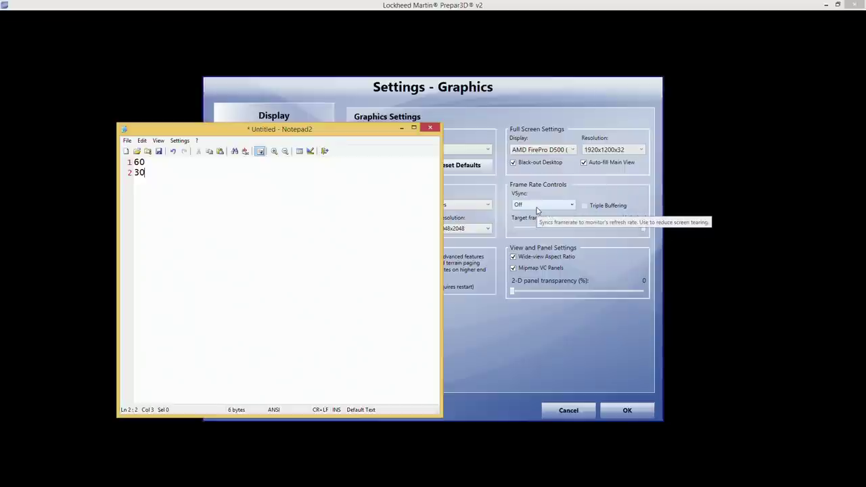
pyautogui.moveTo(161, 174); pyautogui.dragTo(127, 155)
pyautogui.click(147, 178)
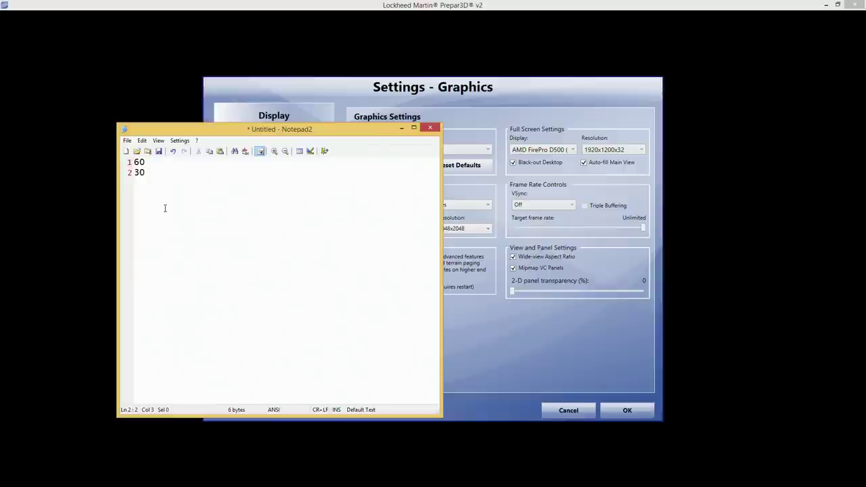
# - Switch back to the Prepar3D graphics settings and set VSync to On
pyautogui.click(562, 204)
pyautogui.click(561, 205)
pyautogui.click(609, 197)
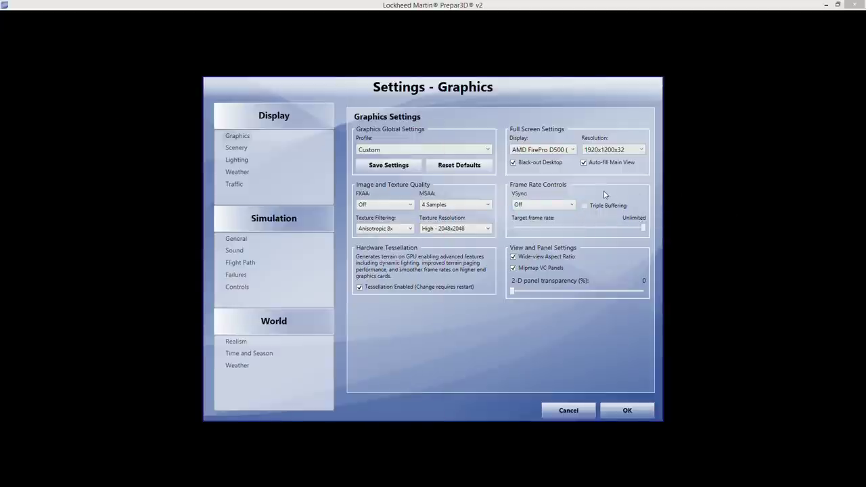
pyautogui.click(569, 205)
pyautogui.click(547, 220)
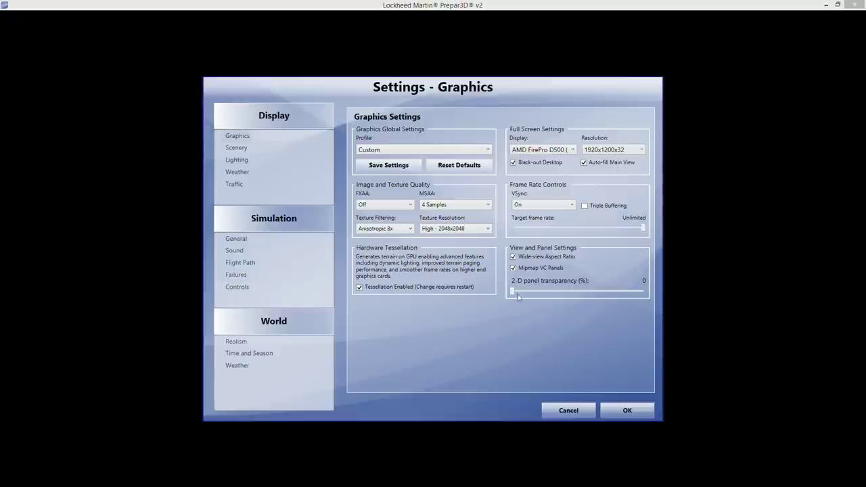
# - Open the VSync options in the frame rate controls
pyautogui.click(554, 206)
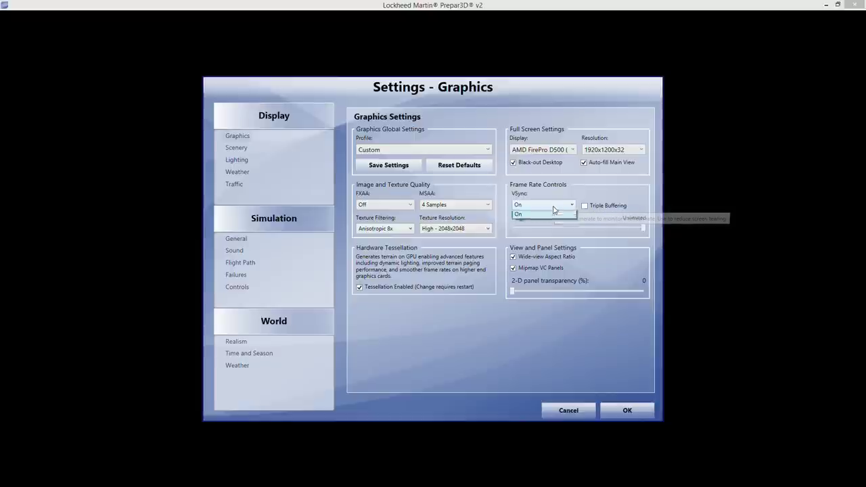